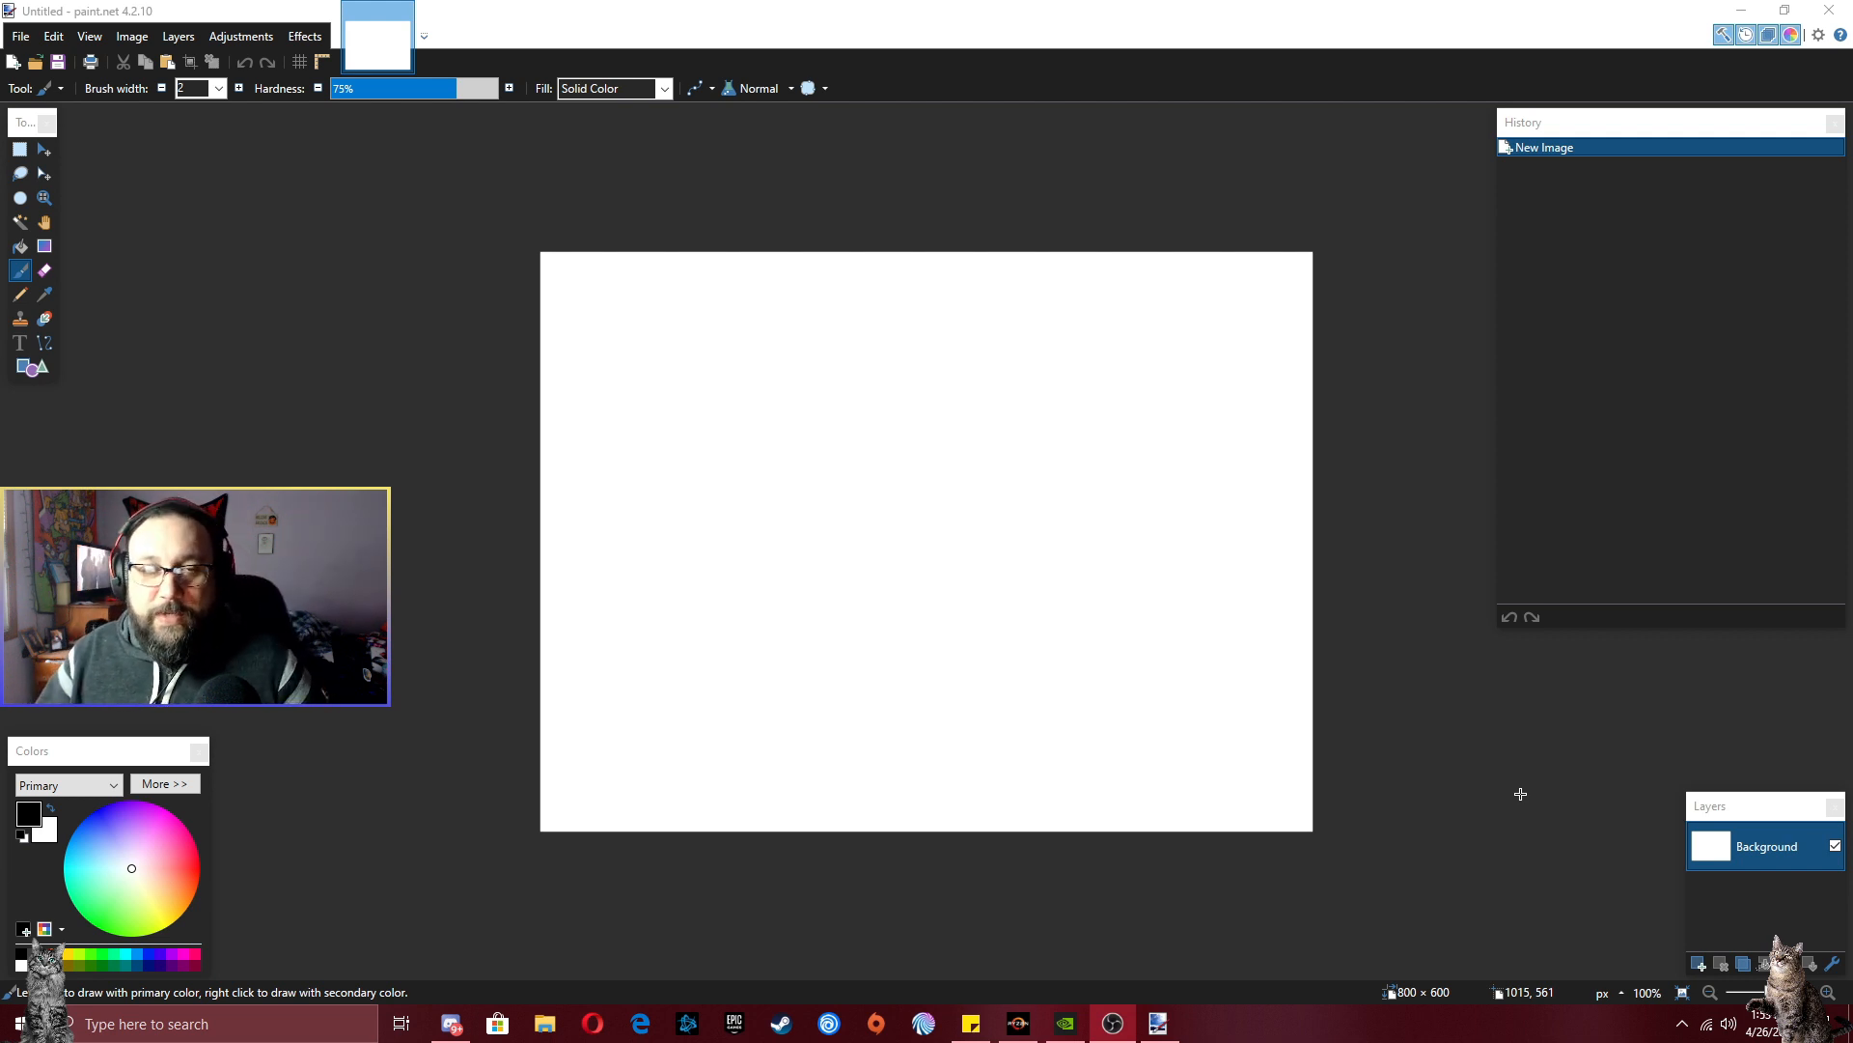
# - Create a new image 1920 pixels wide and 1080 pixels high
pyautogui.click(20, 36)
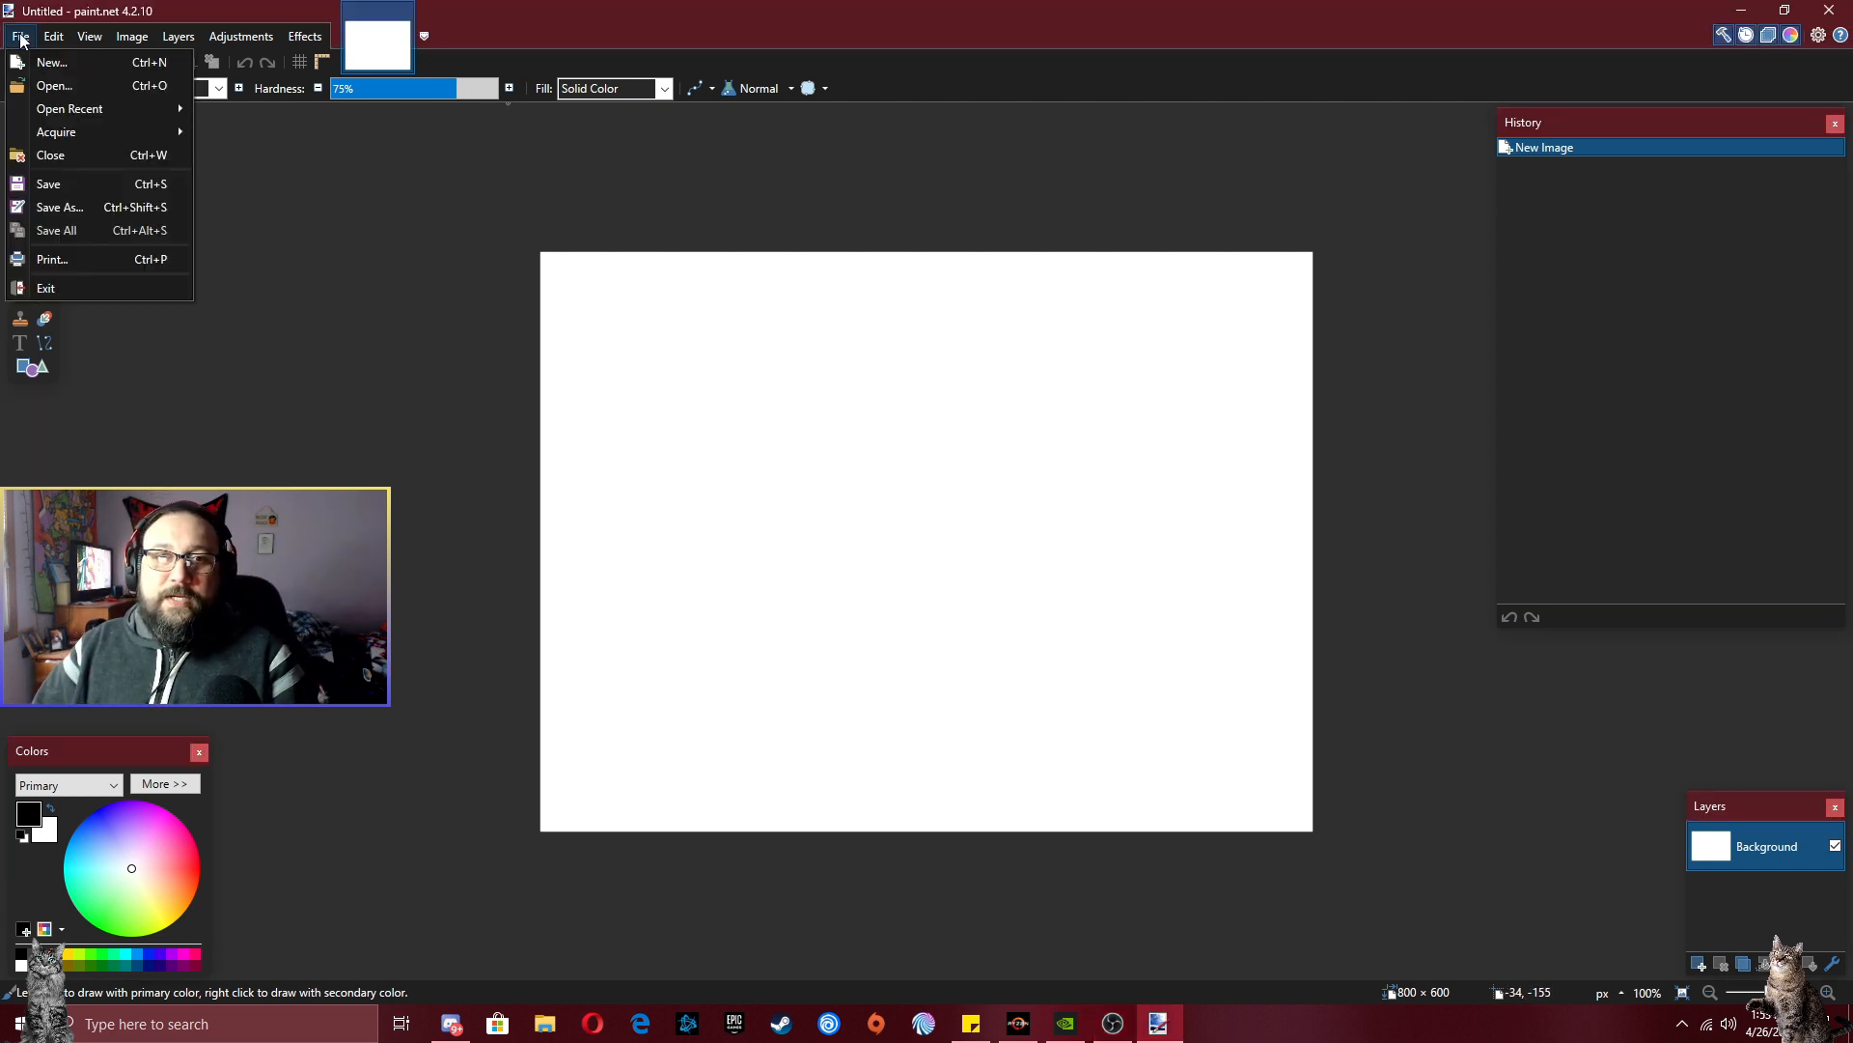
pyautogui.click(51, 61)
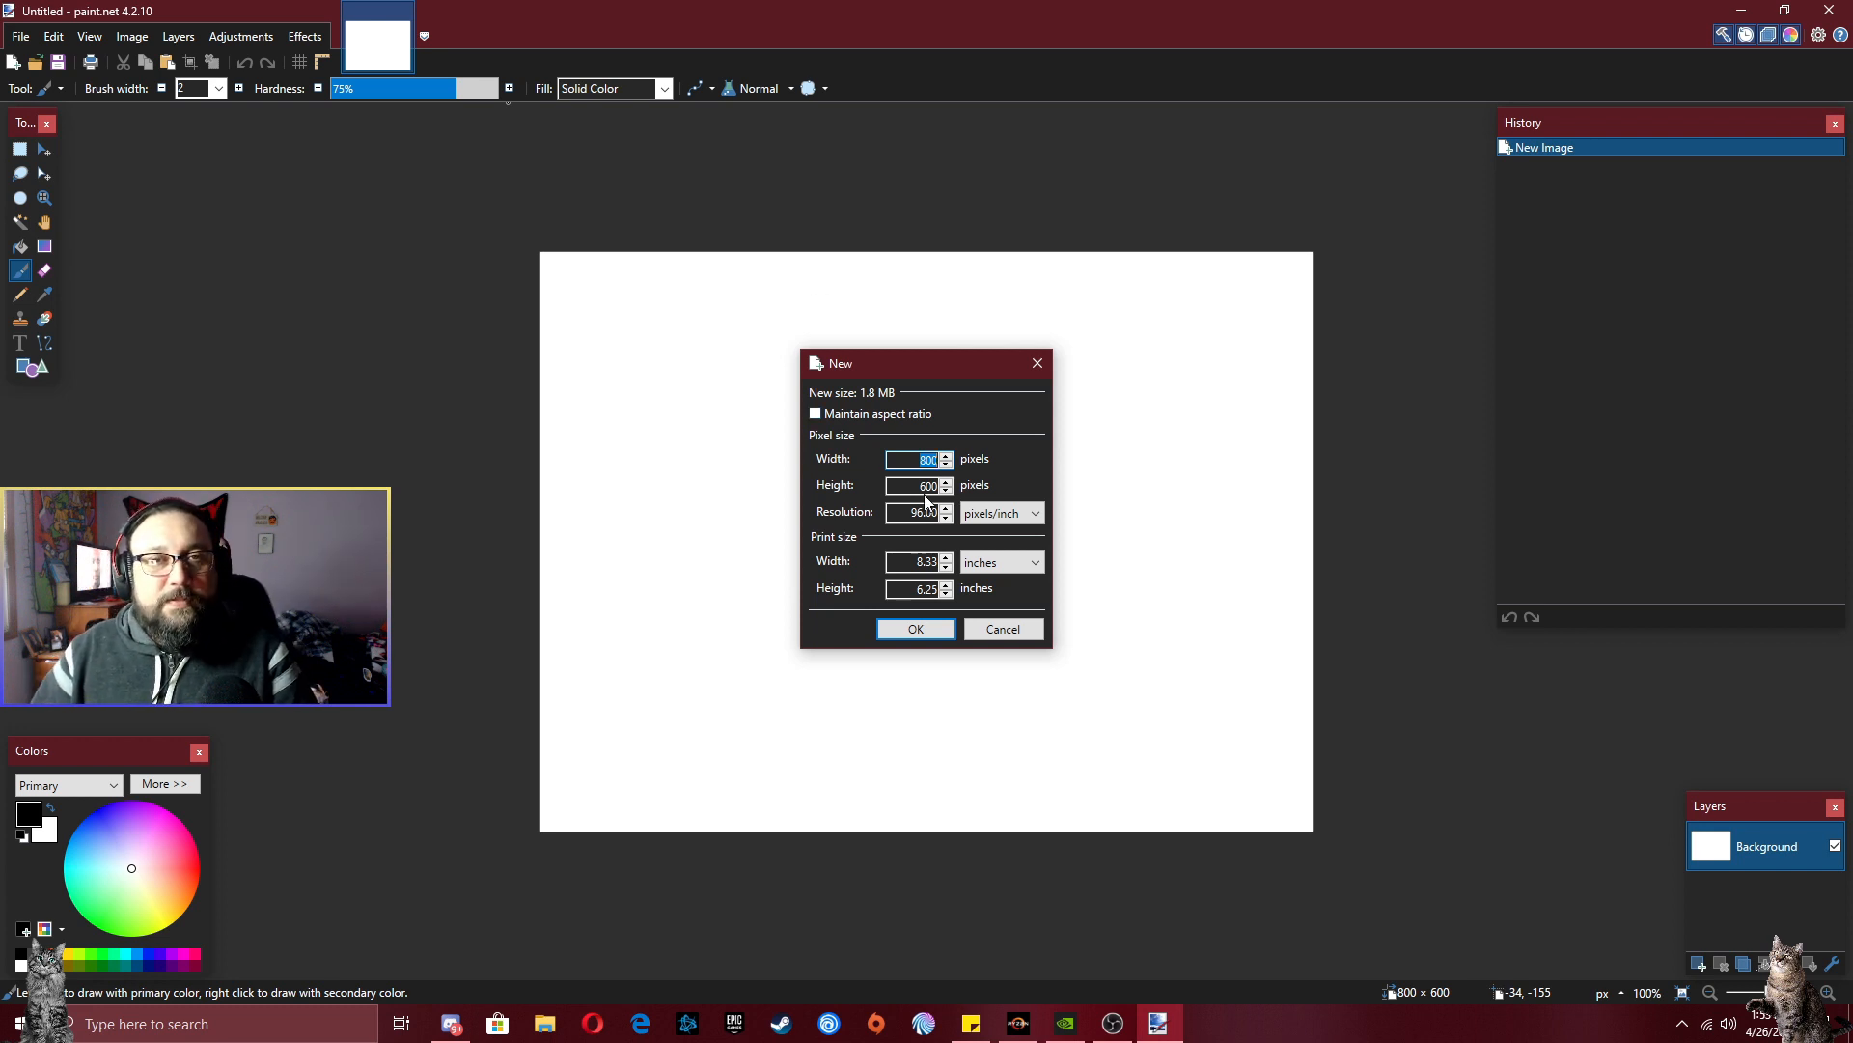
pyautogui.write('1920')
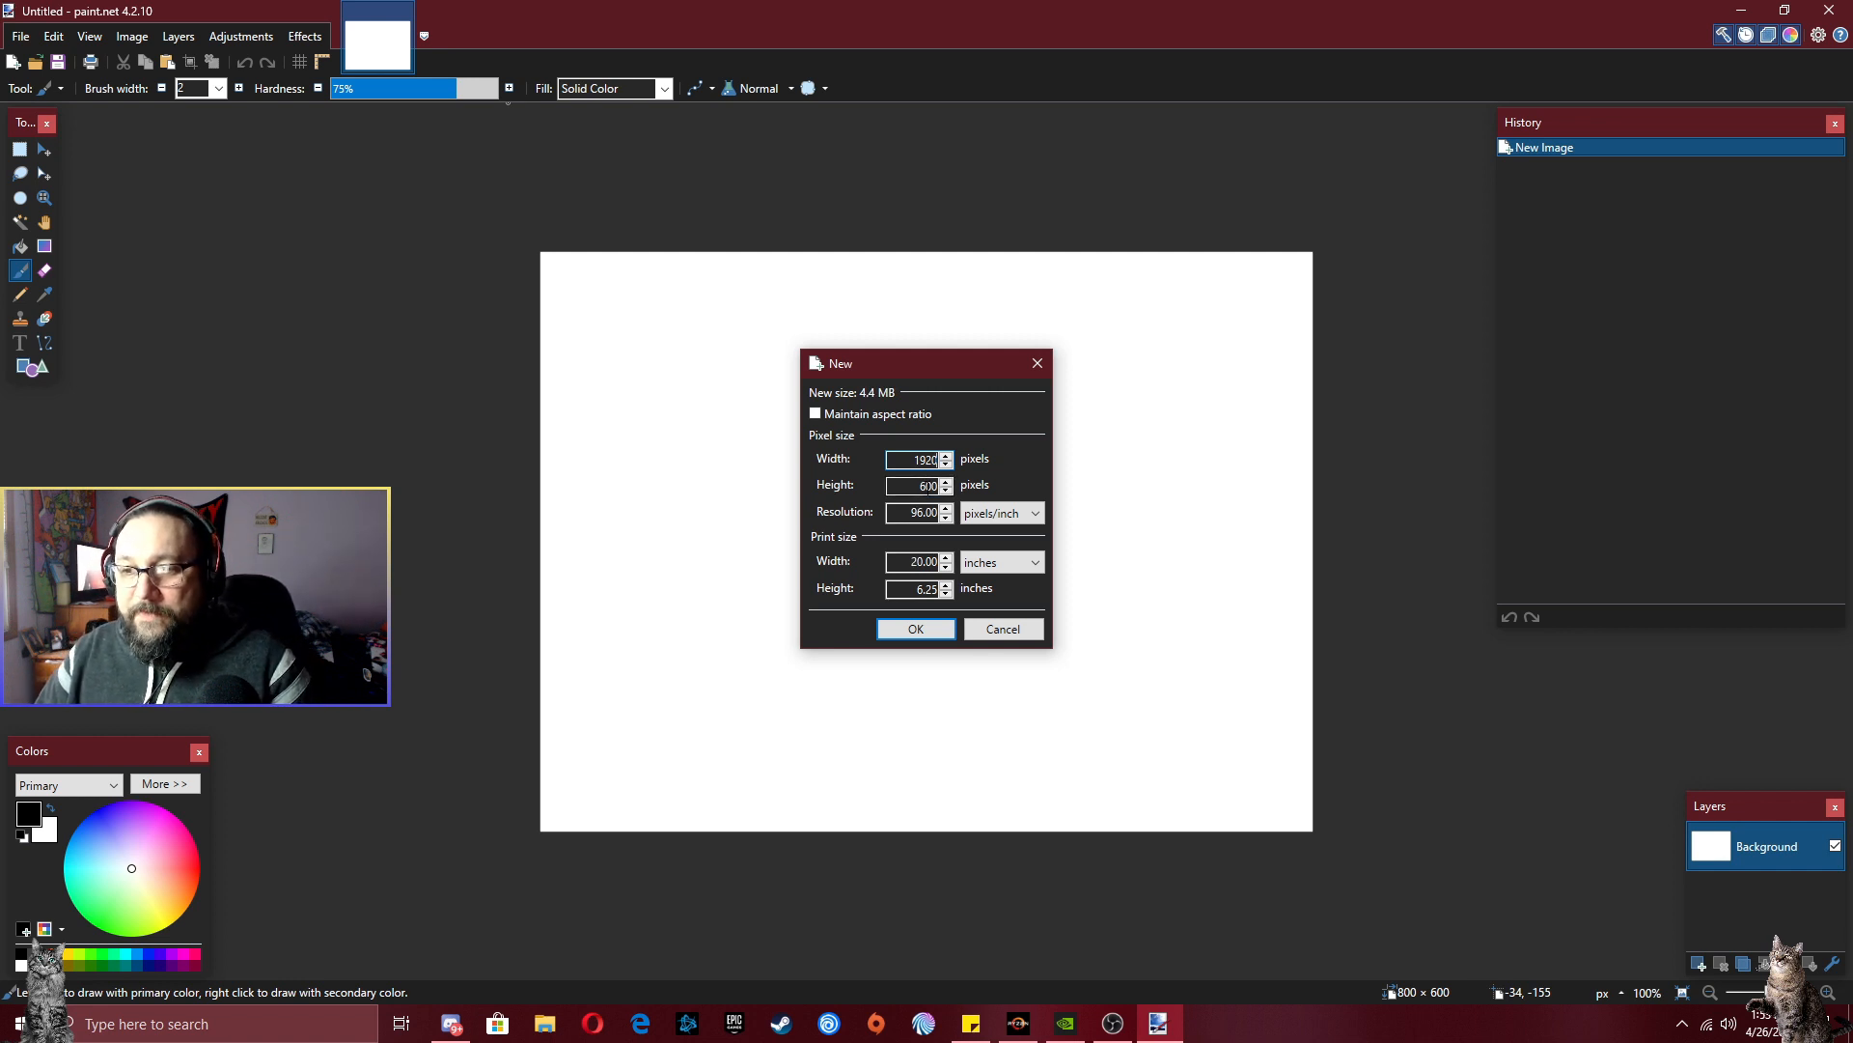
pyautogui.doubleClick(928, 486)
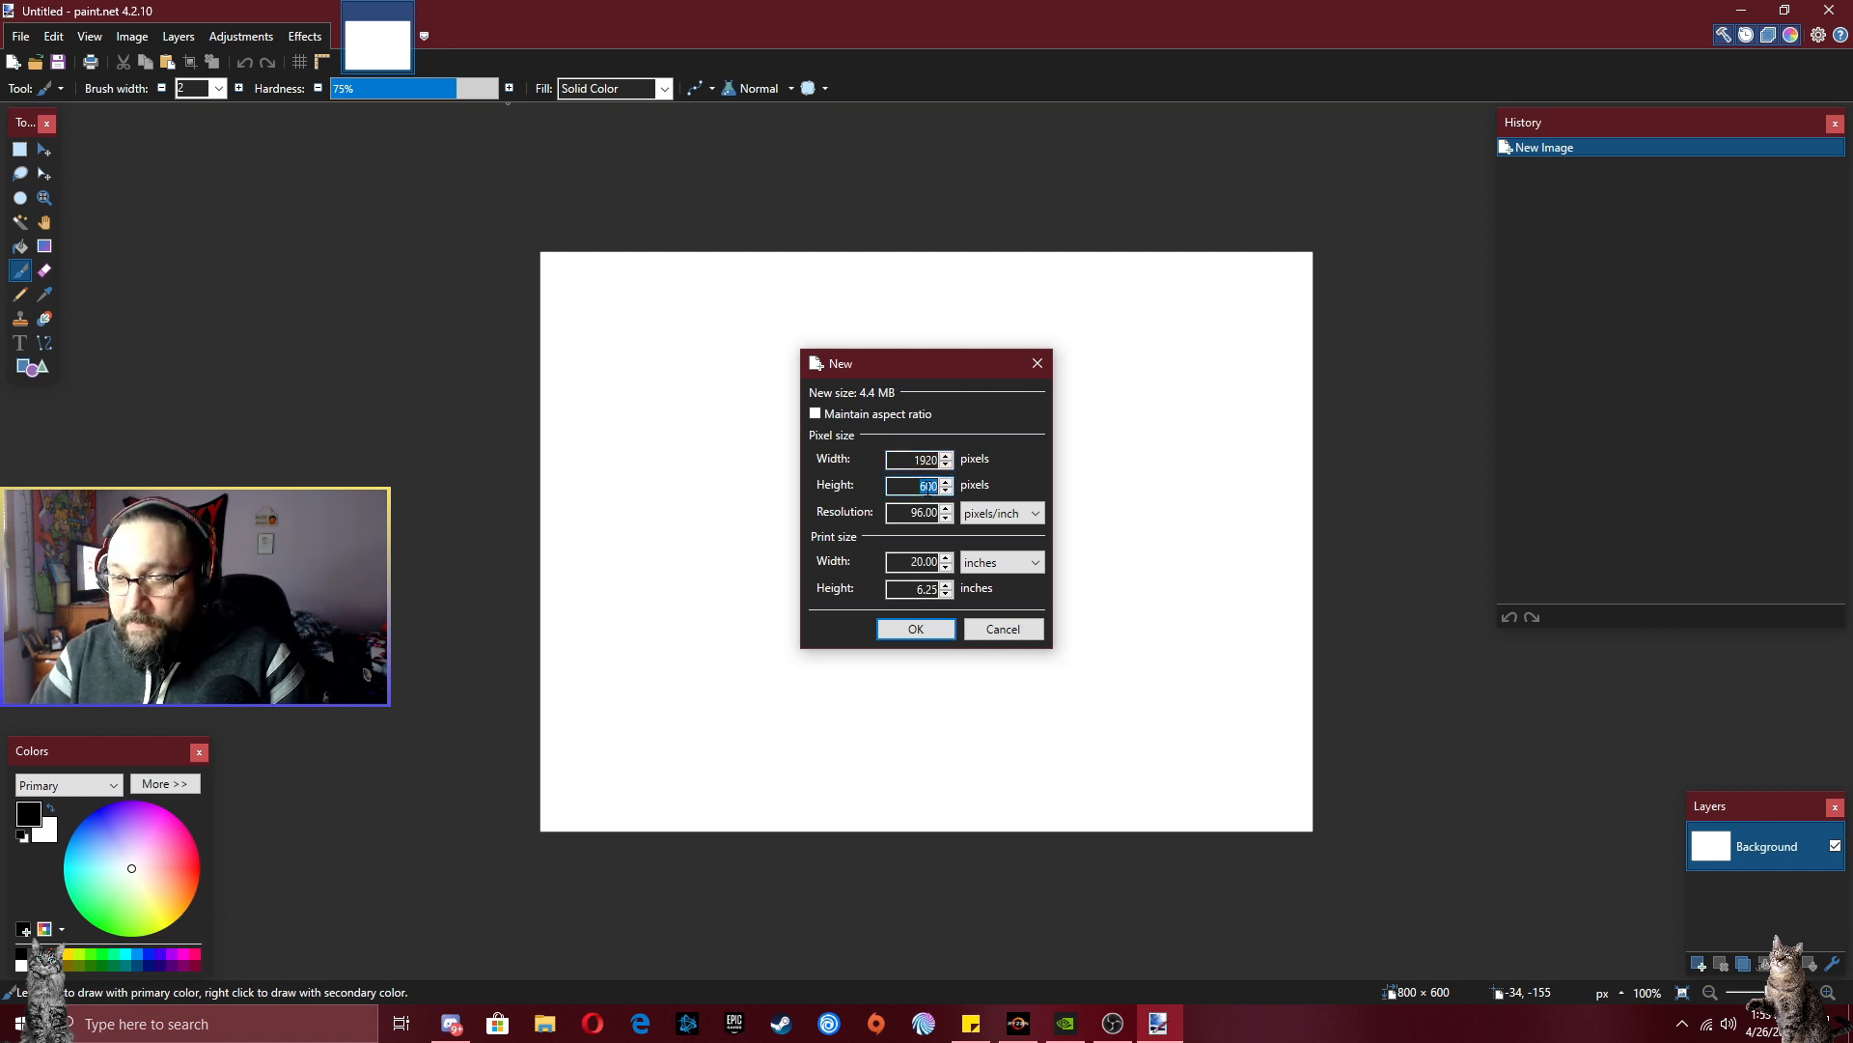
pyautogui.write('1080')
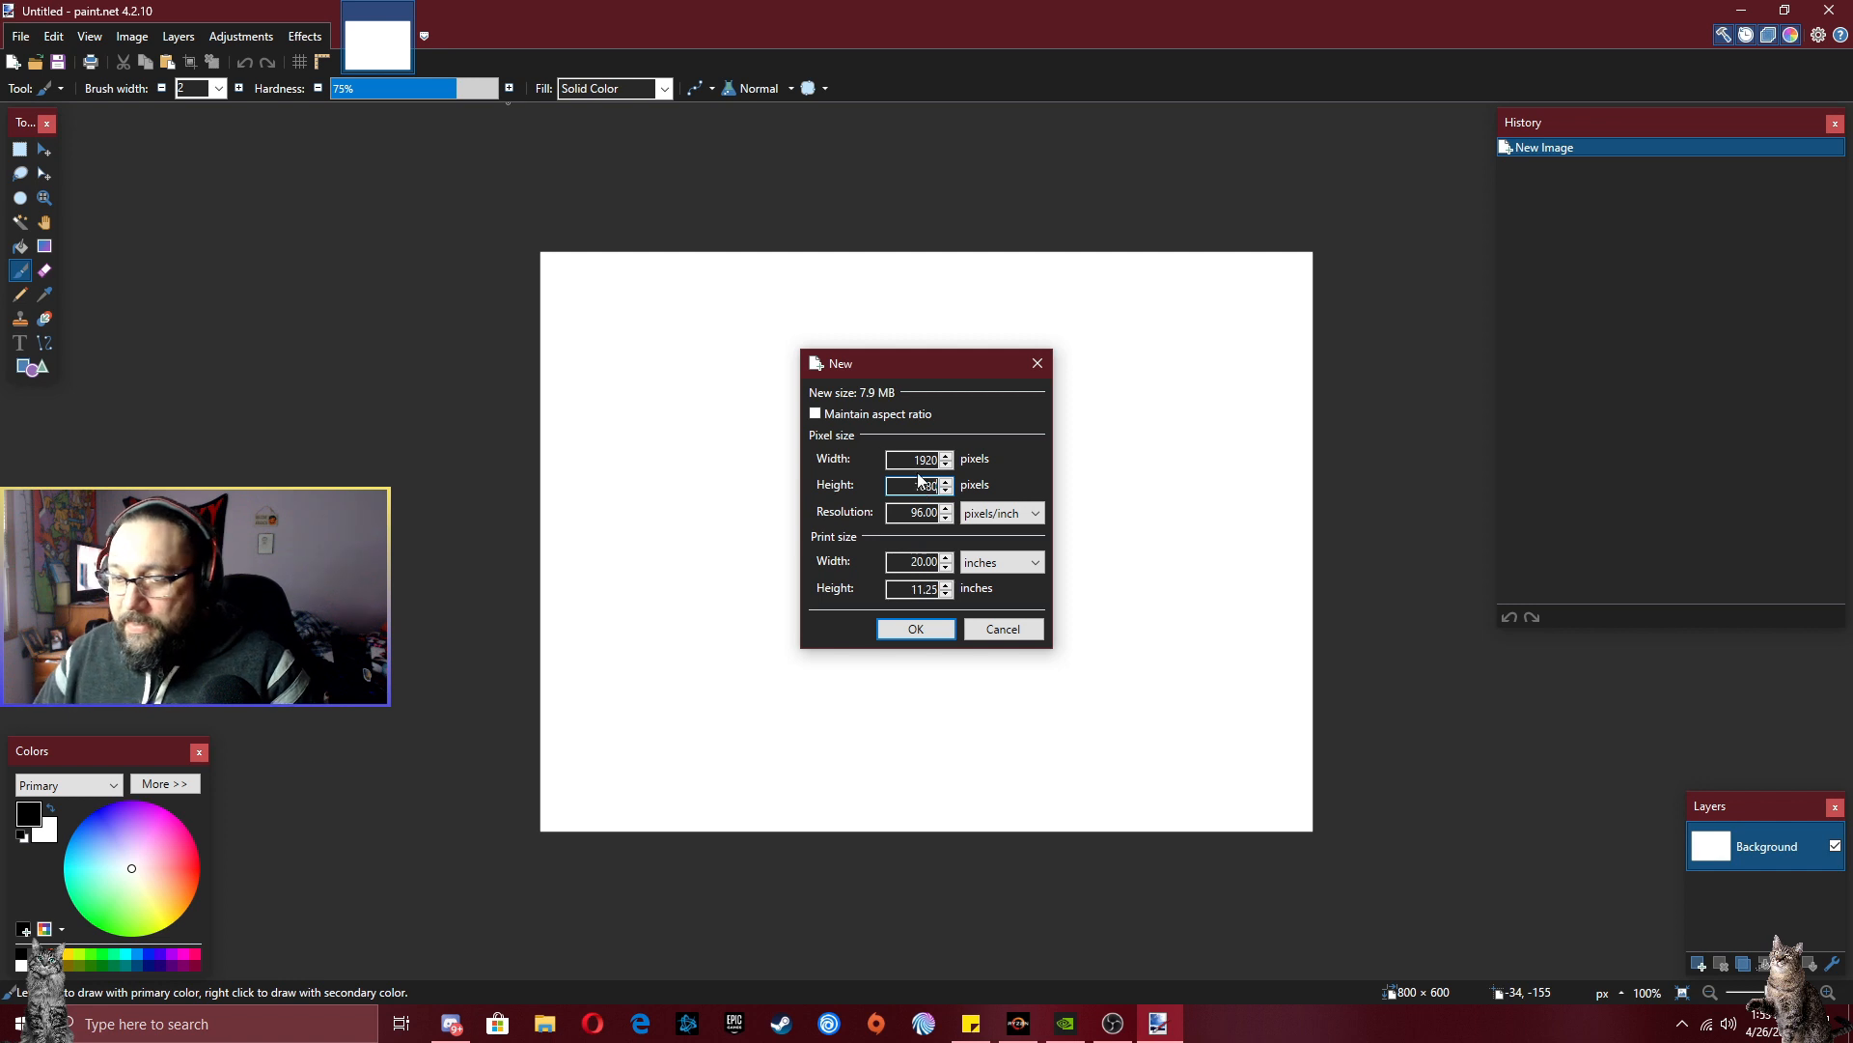
pyautogui.click(914, 630)
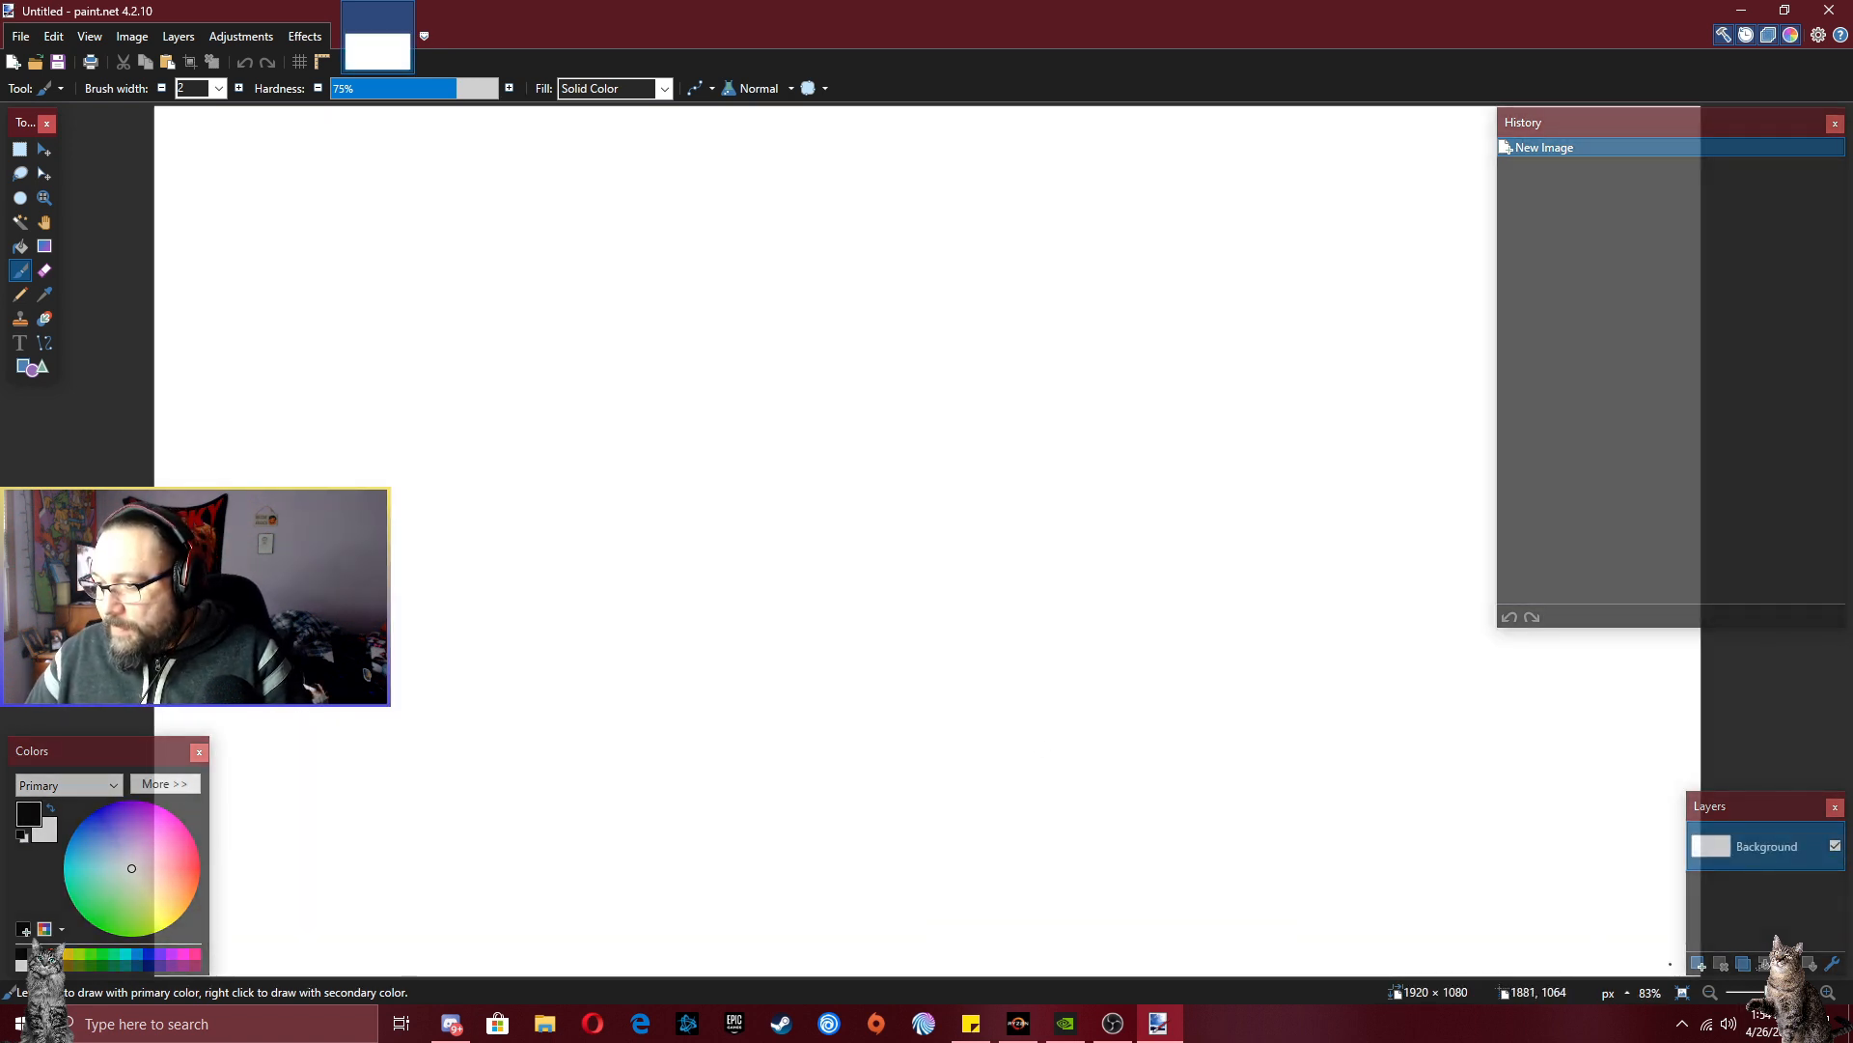
# - Select the entire white background and erase it to make the canvas transparent
pyautogui.hotkey('ctrl', '-')
pyautogui.hotkey('ctrl', '-')
pyautogui.hotkey('ctrl', '-')
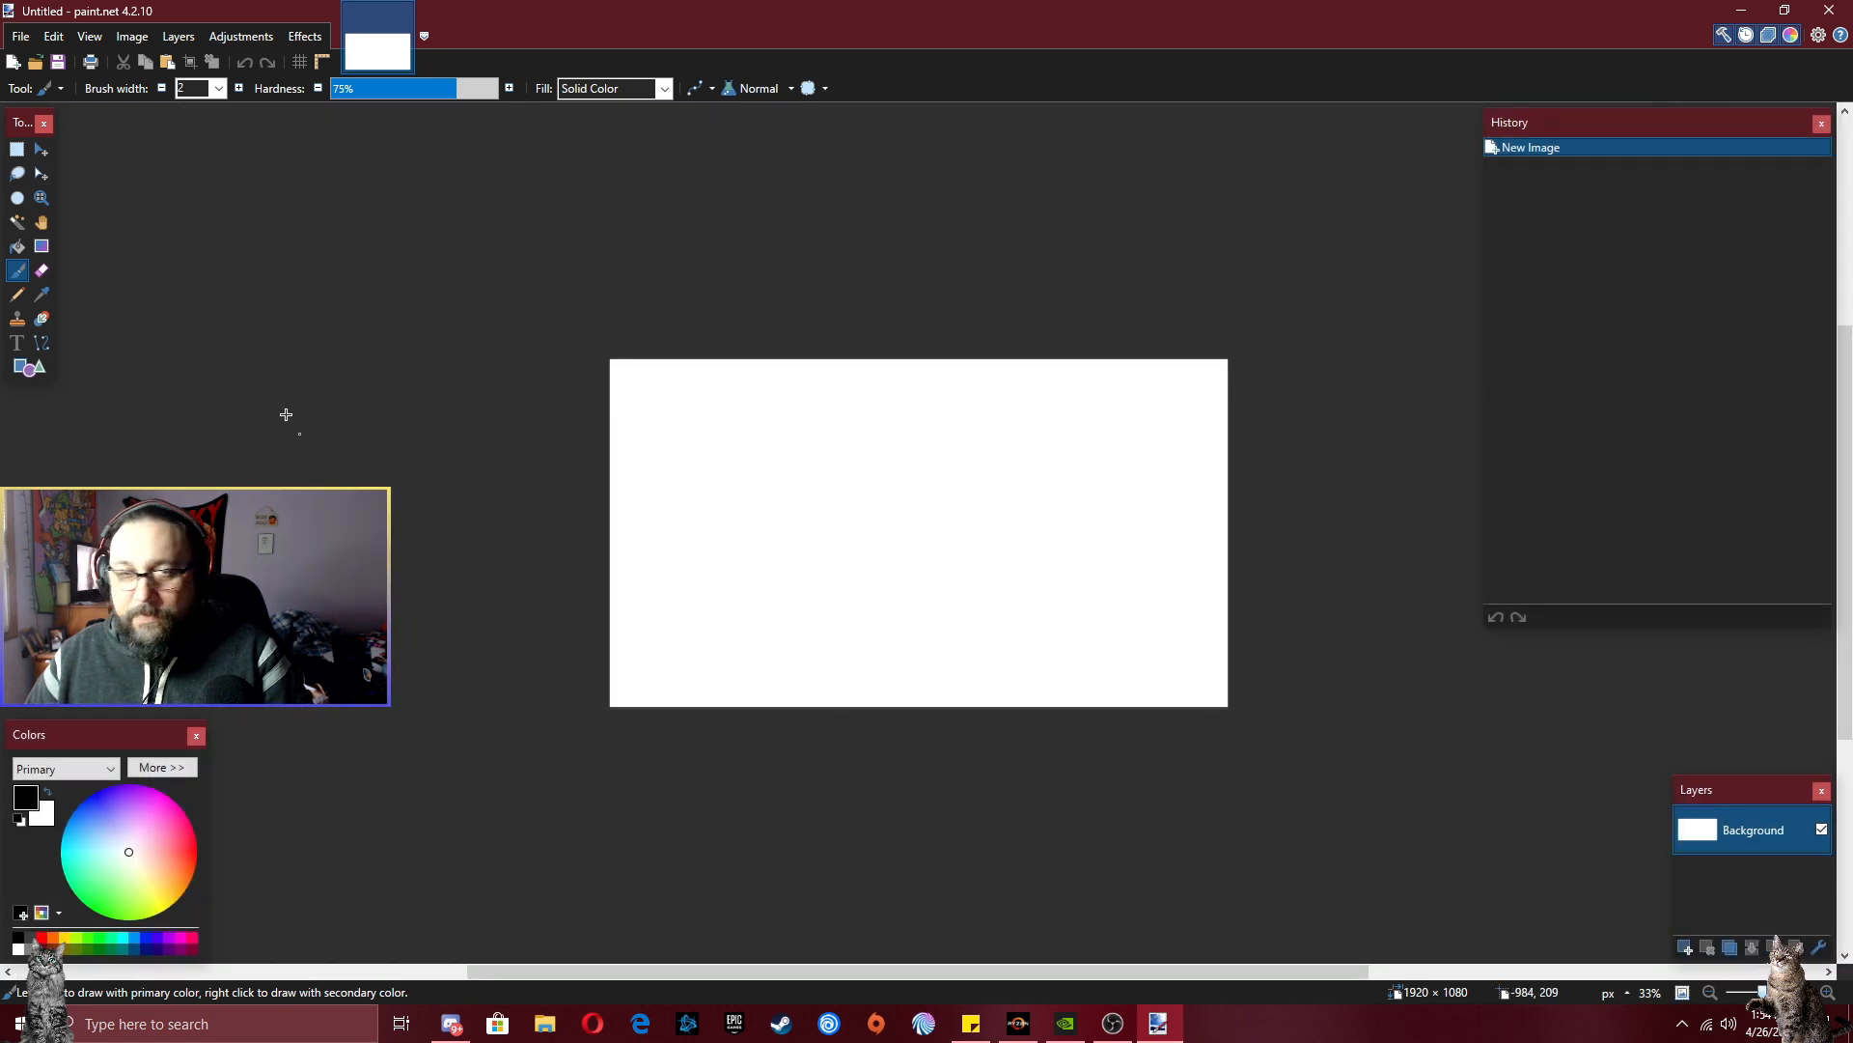
pyautogui.hotkey('ctrl', 'a')
pyautogui.click(43, 151)
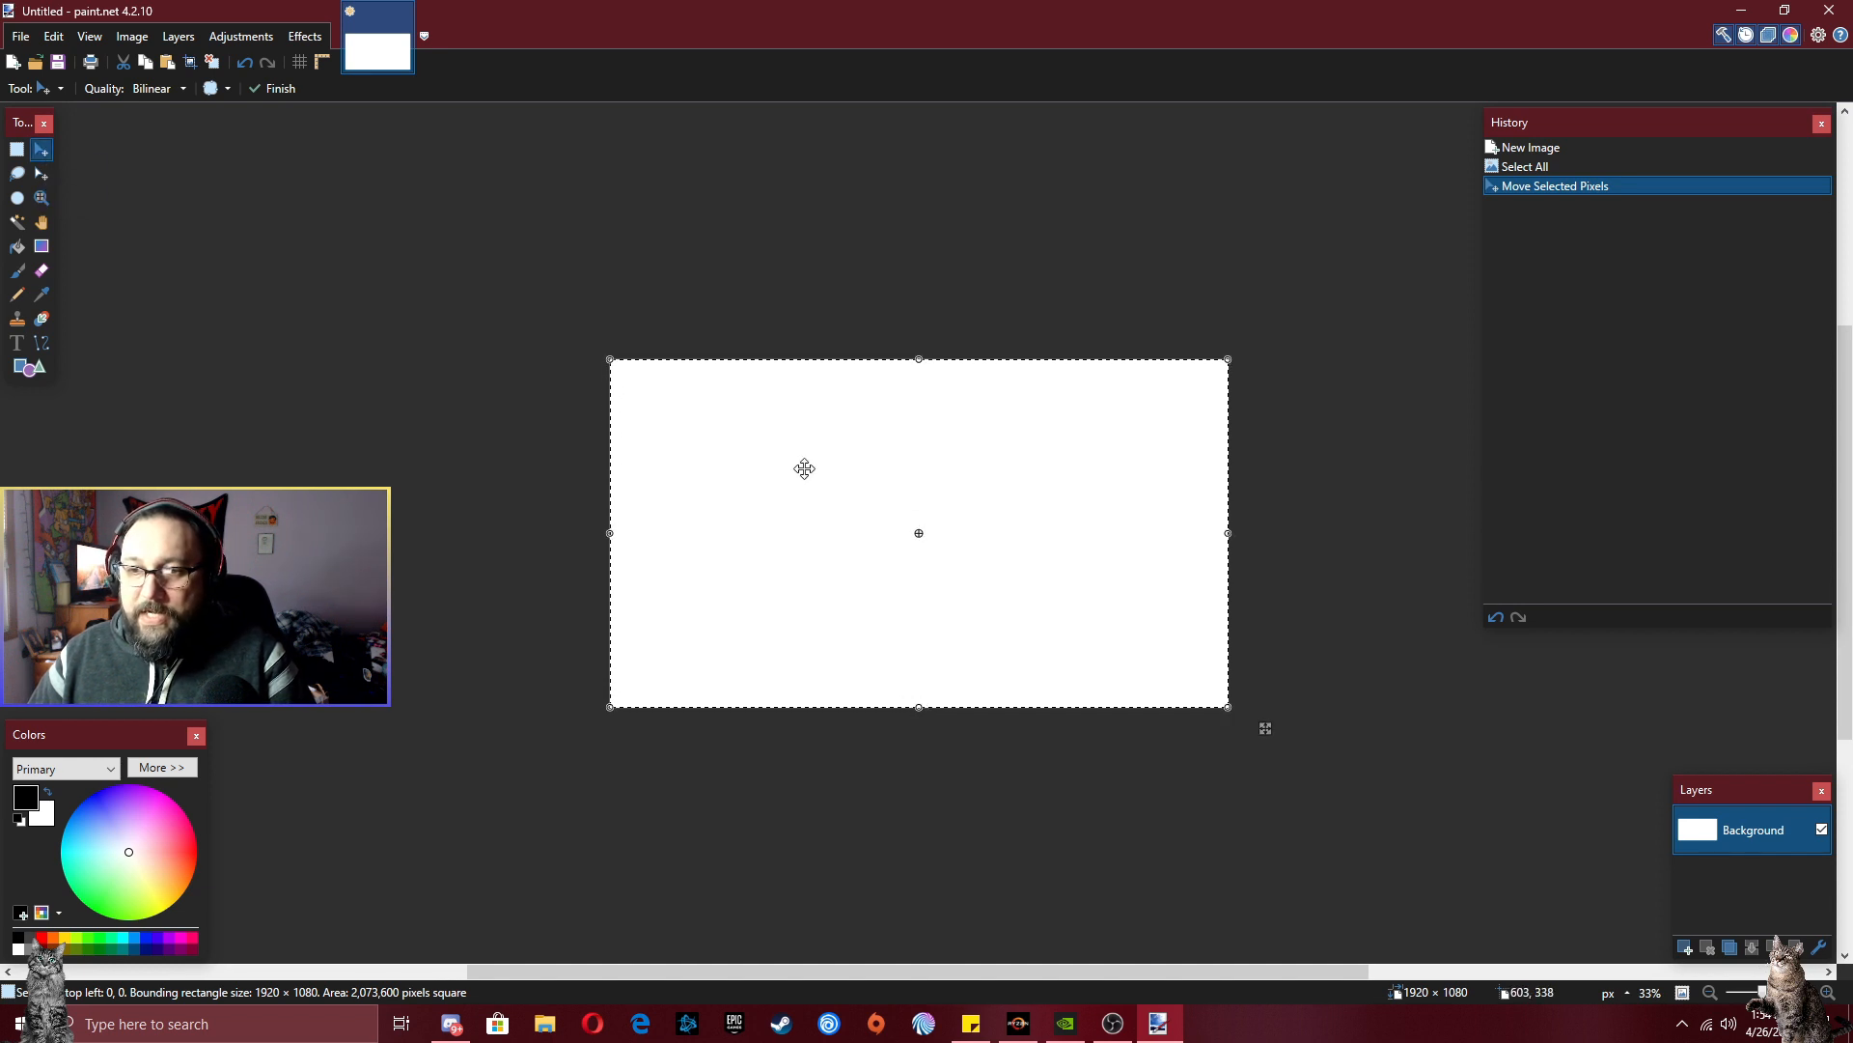
pyautogui.press('Delete')
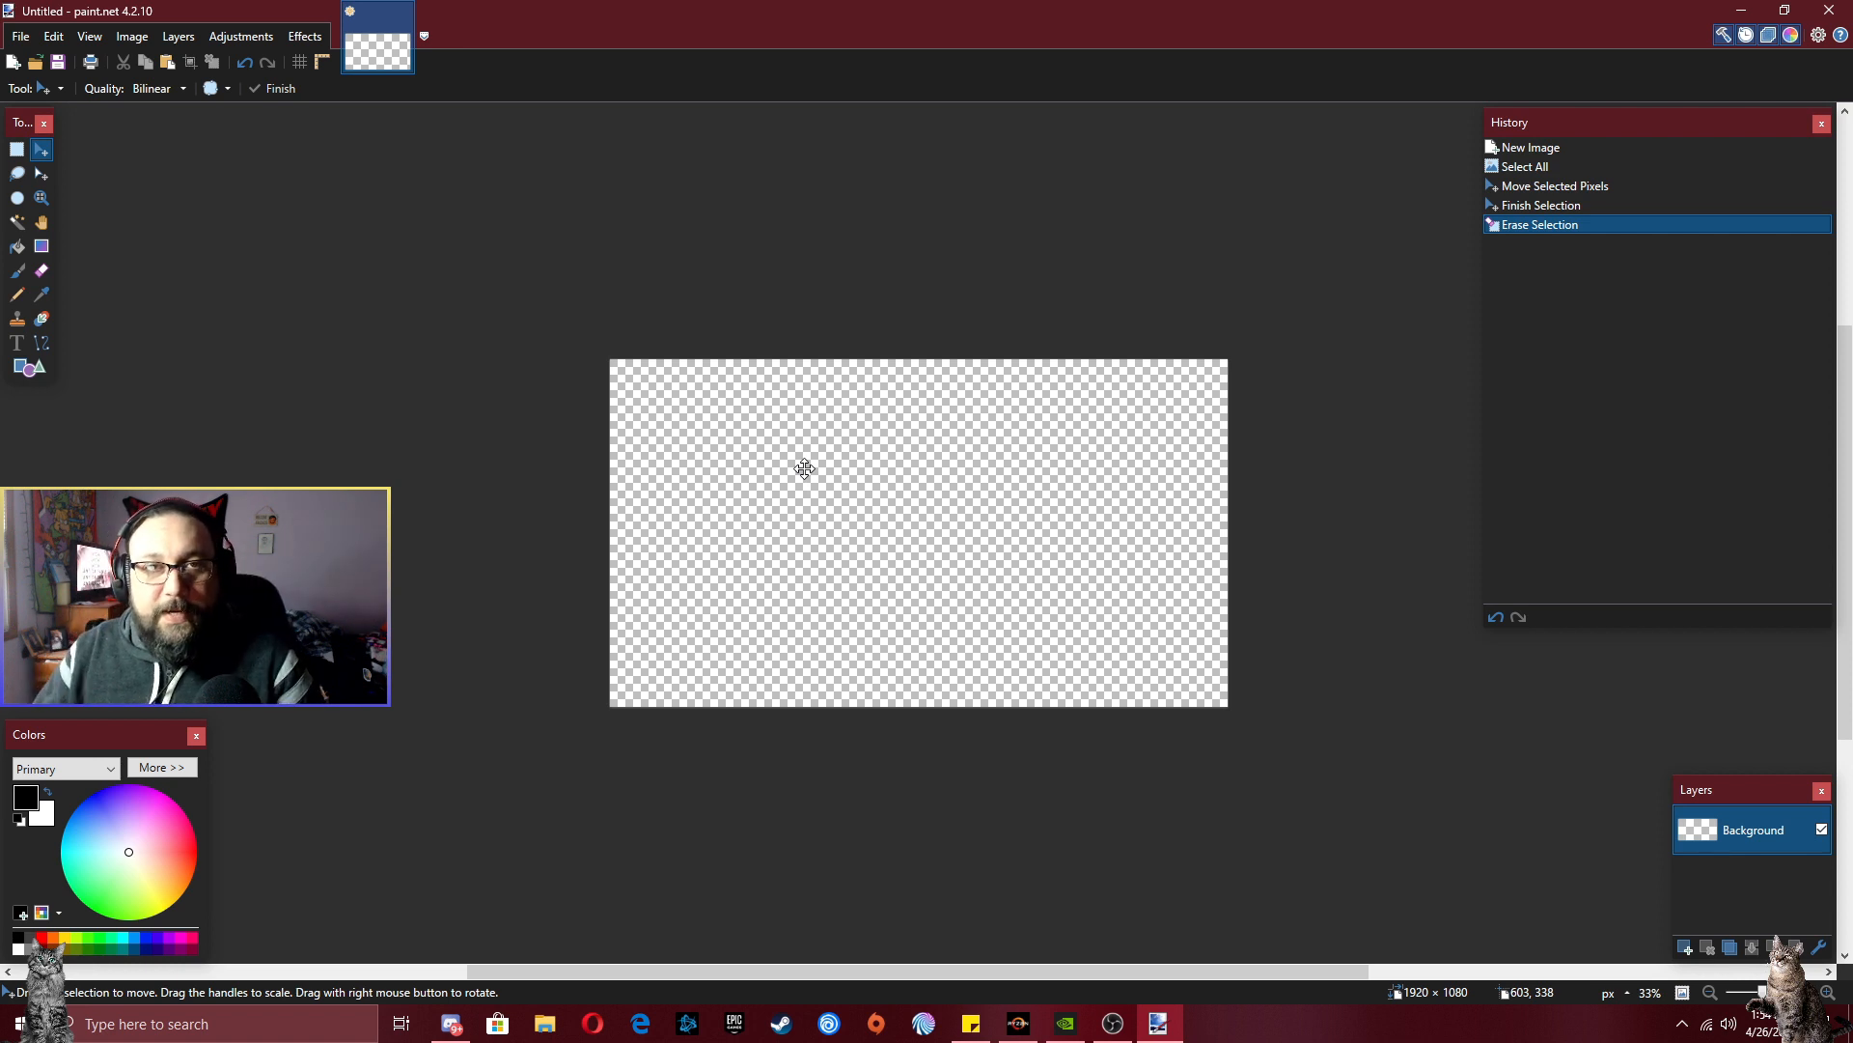
# - Draw a light orange rectangle outline with a brush width of 15 along the edges of the whole canvas
pyautogui.click(32, 378)
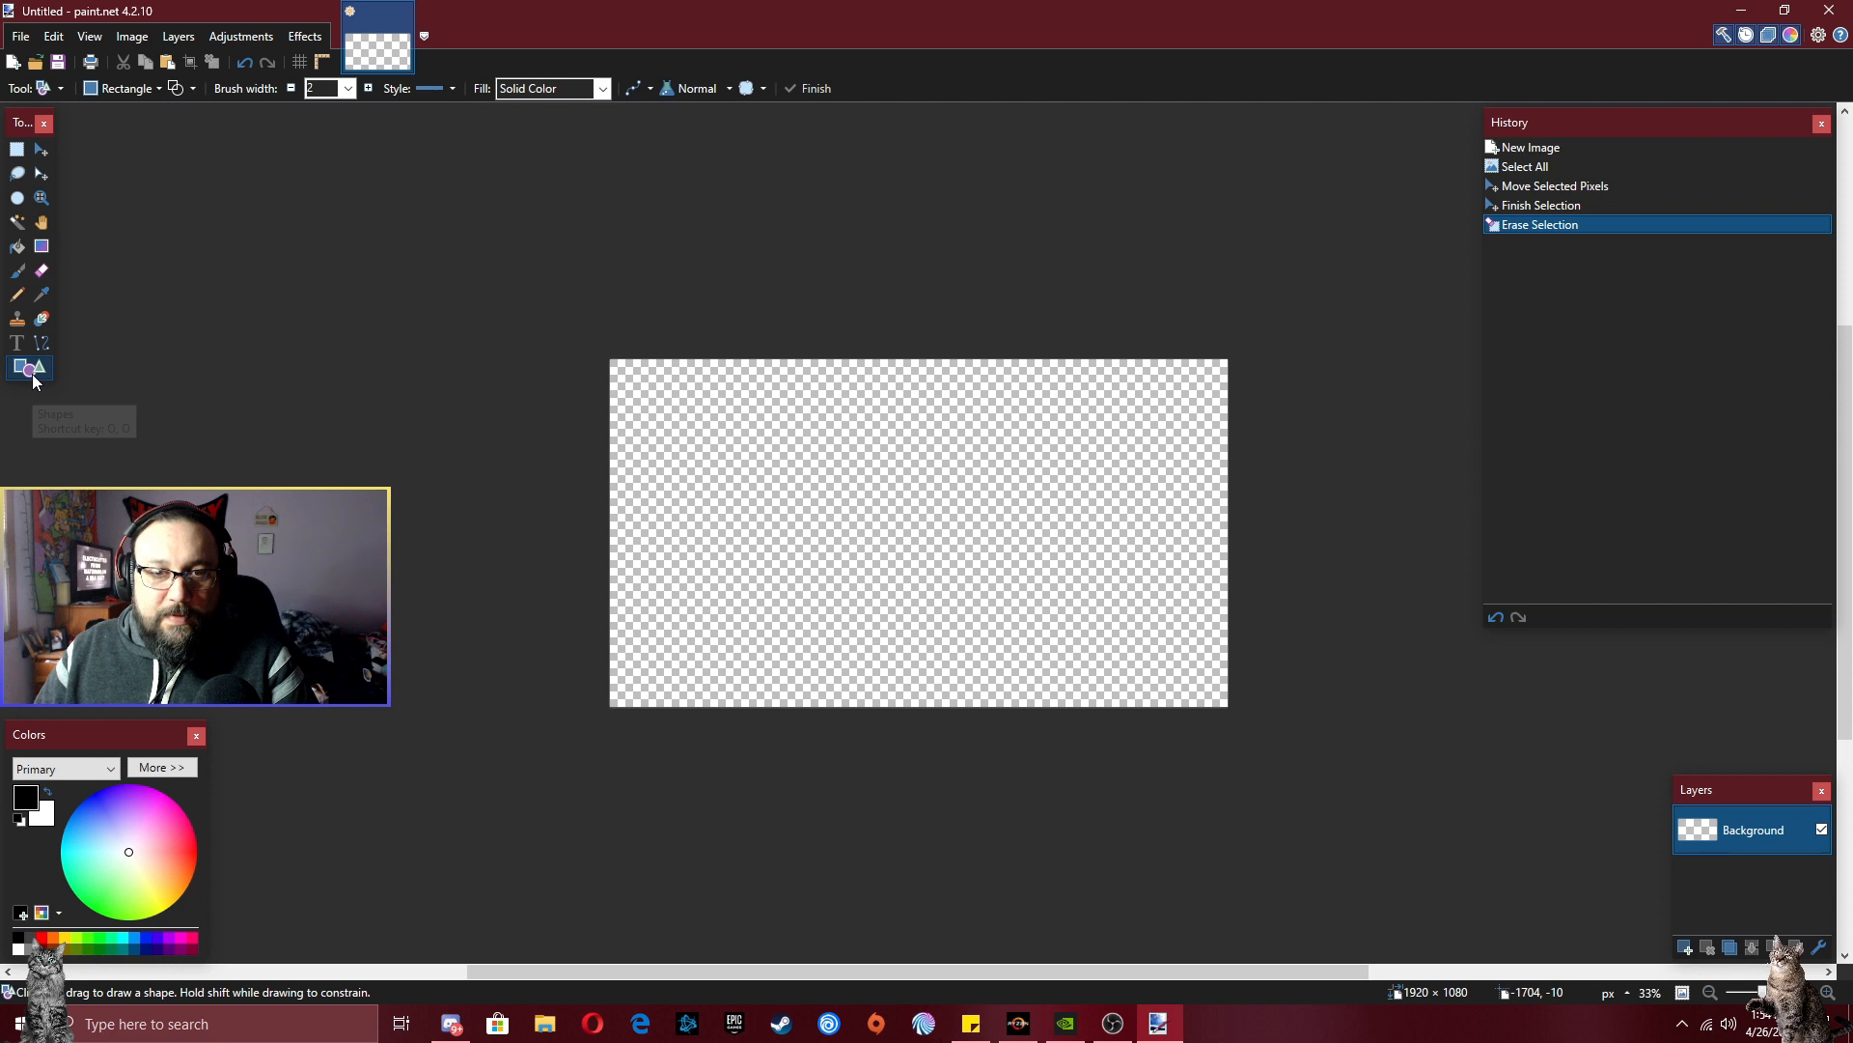
pyautogui.click(156, 91)
pyautogui.click(156, 90)
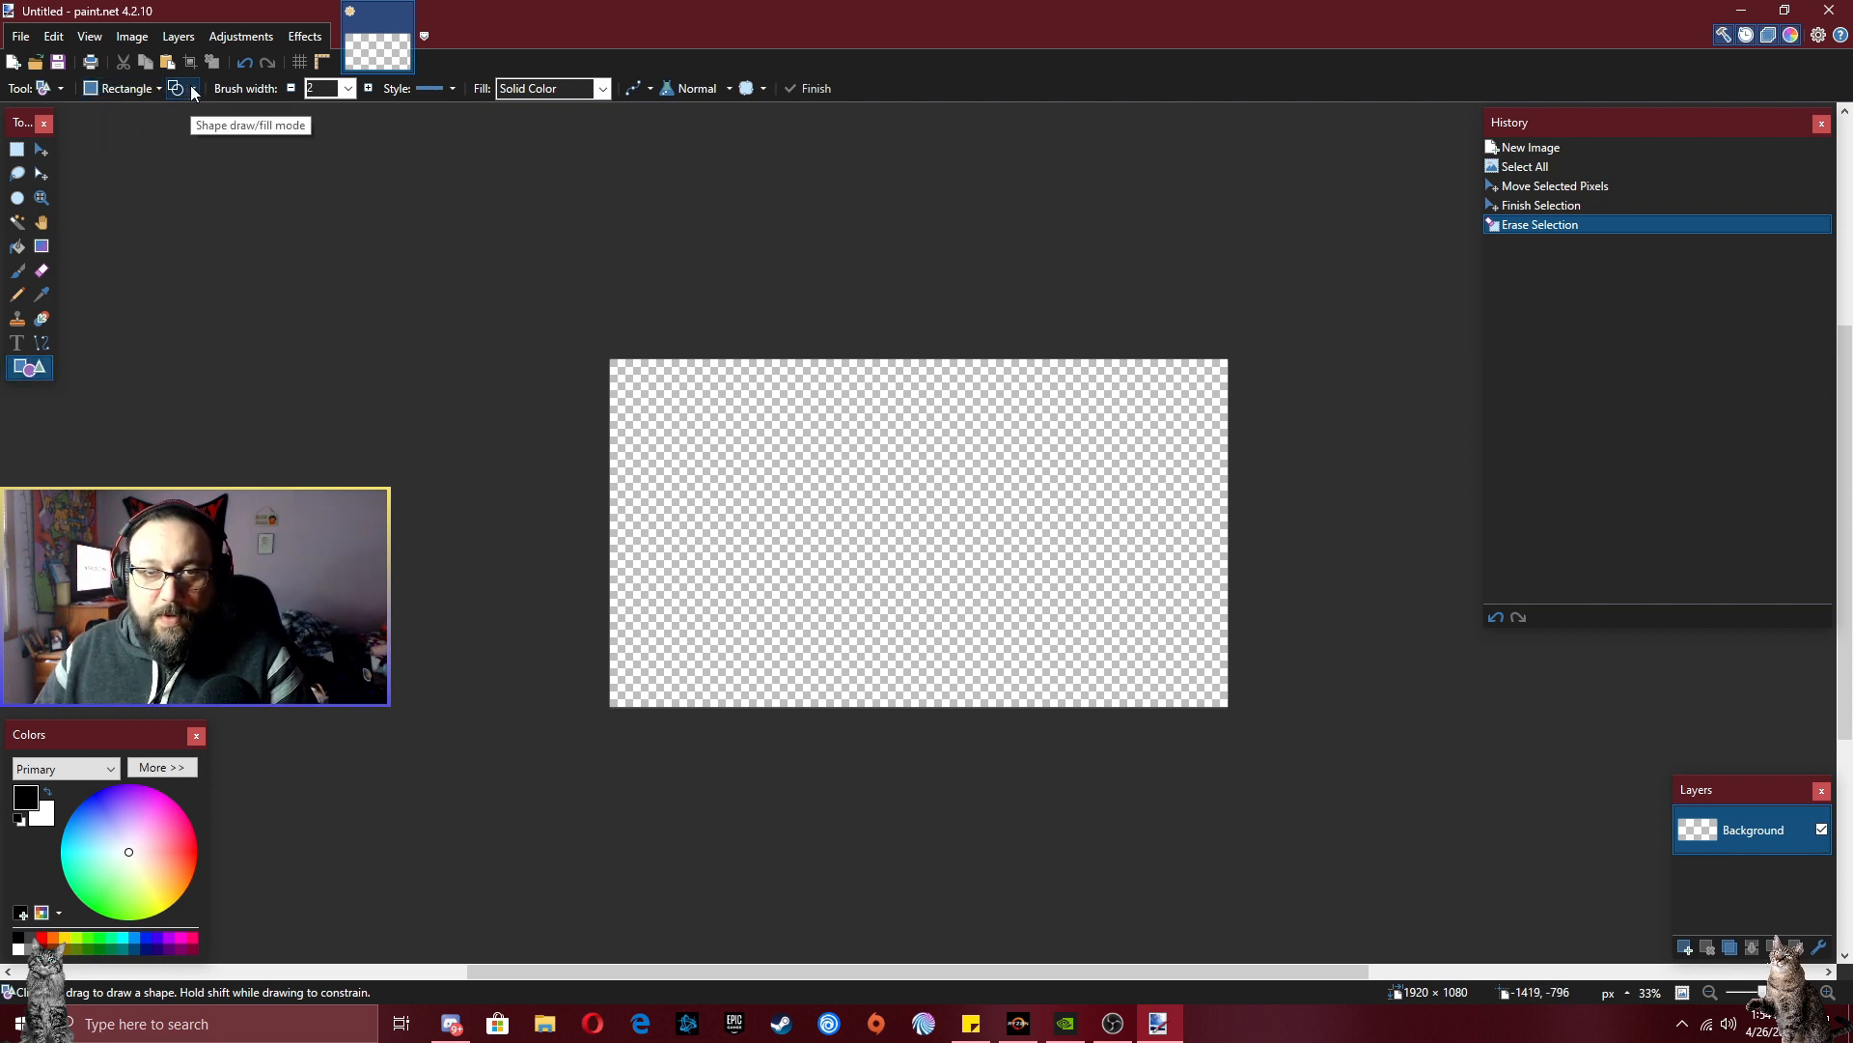
pyautogui.click(192, 89)
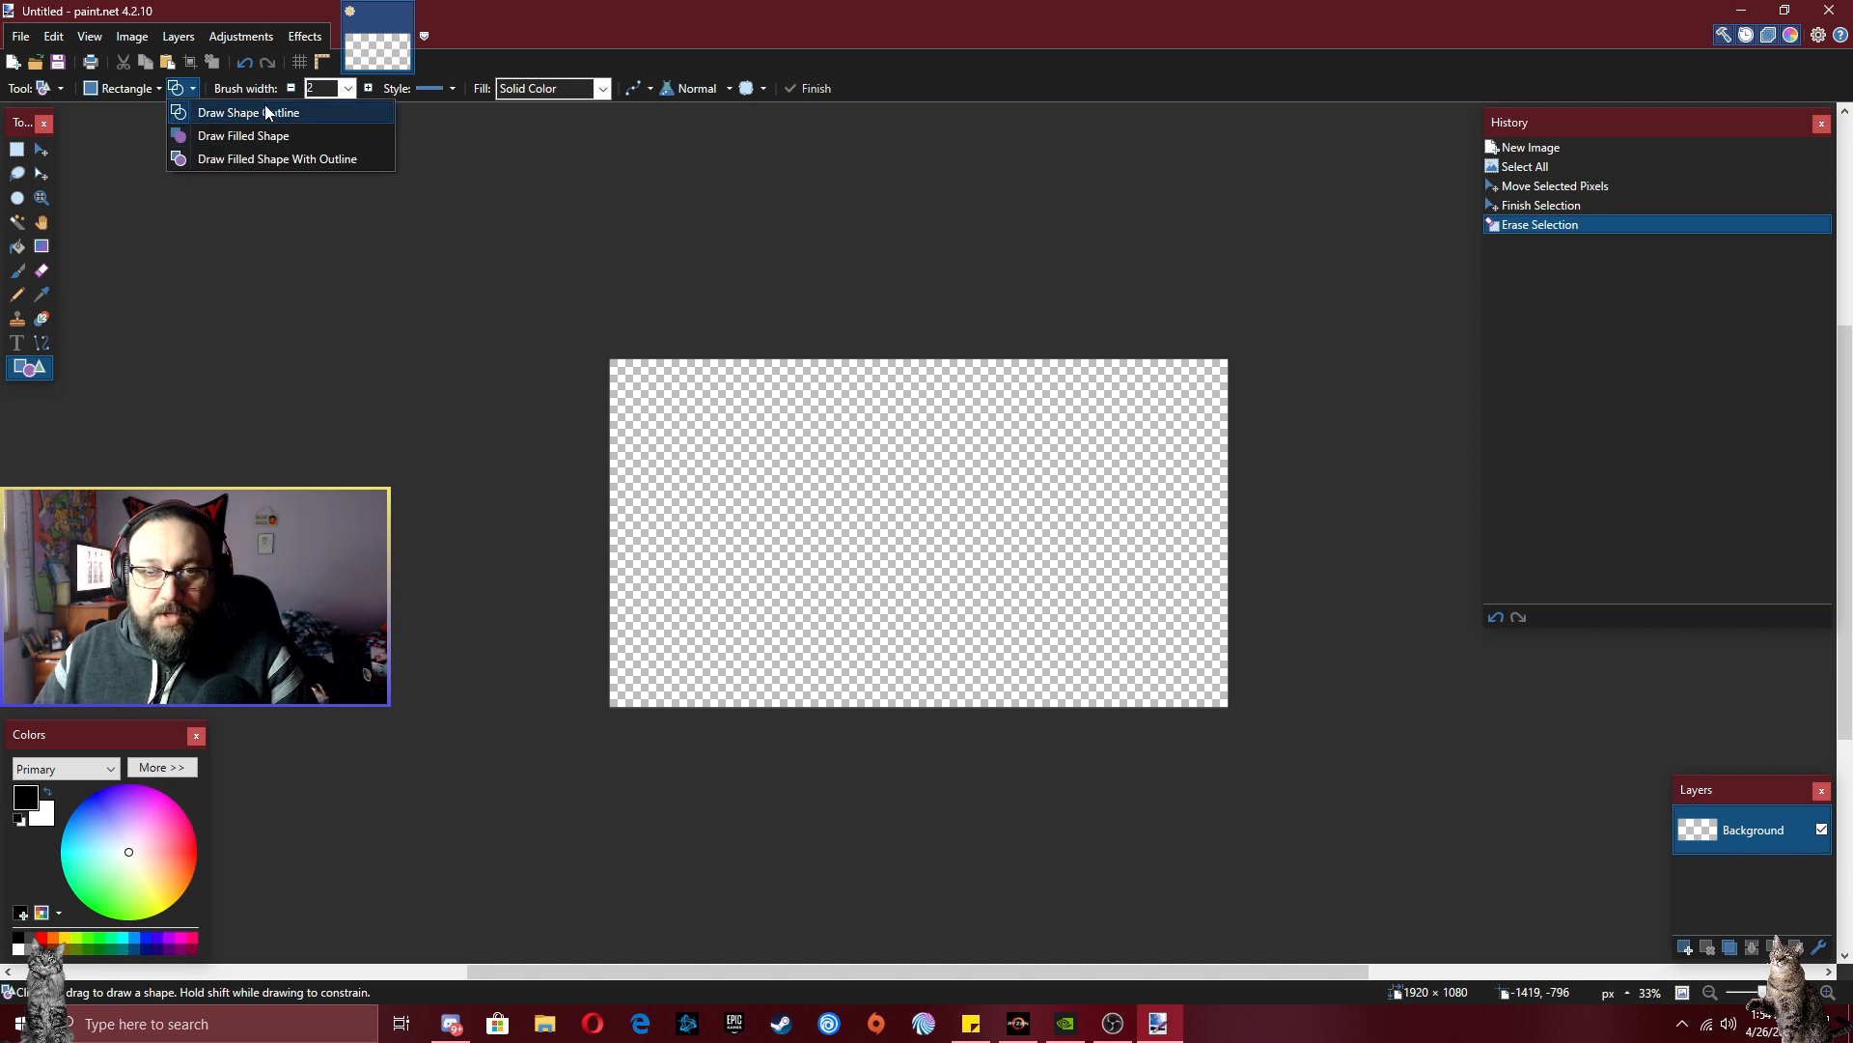
pyautogui.click(294, 110)
pyautogui.click(349, 89)
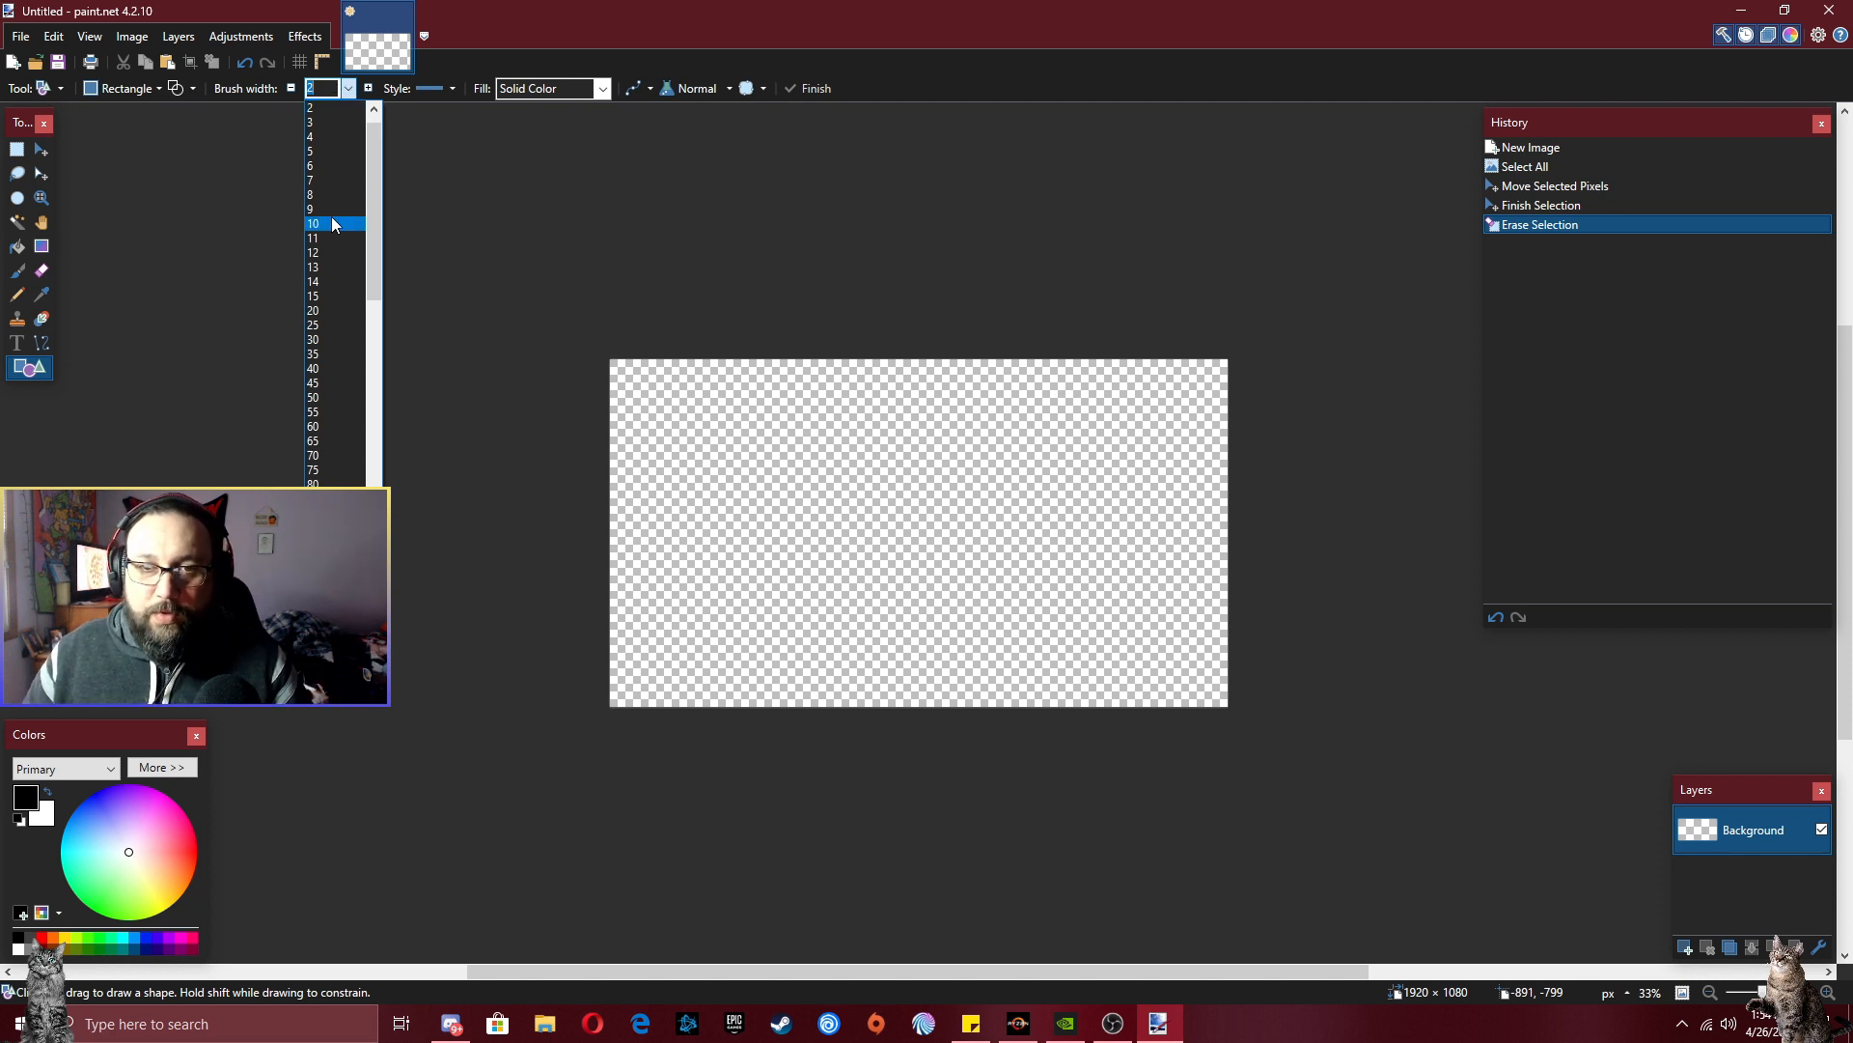
pyautogui.click(333, 296)
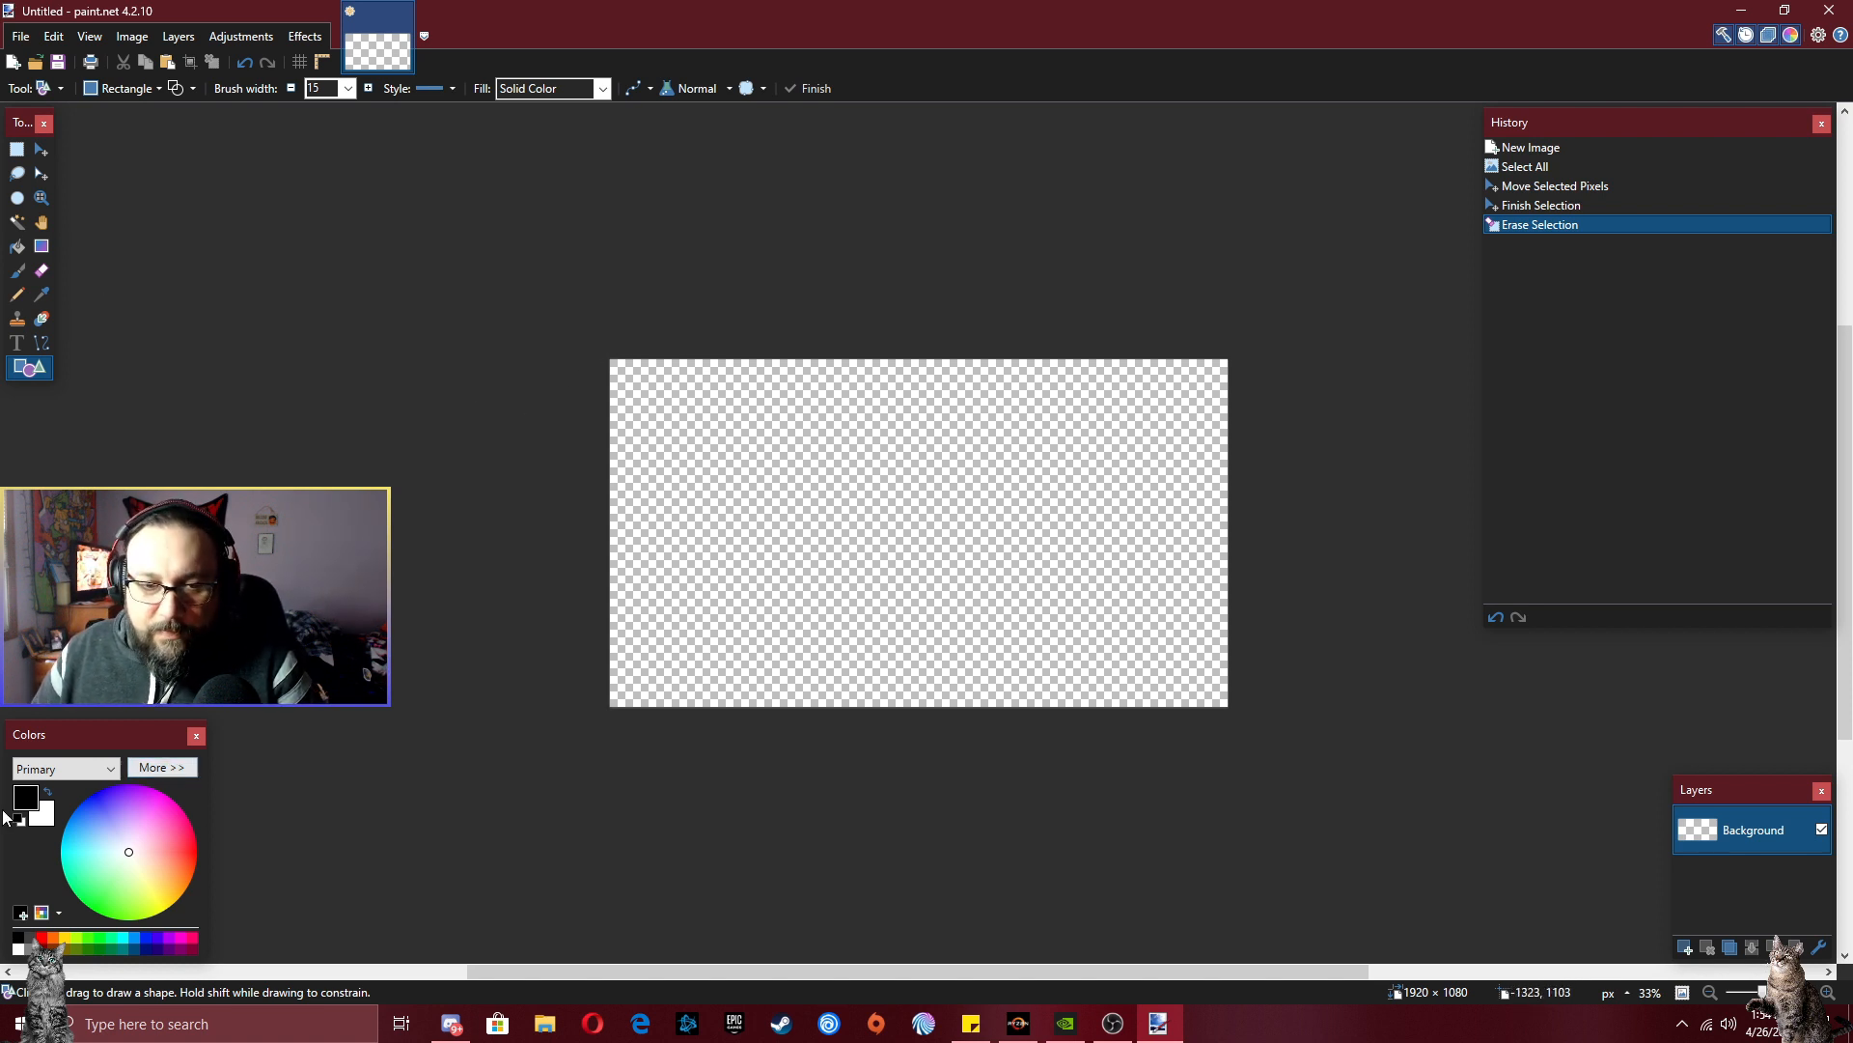
pyautogui.click(158, 880)
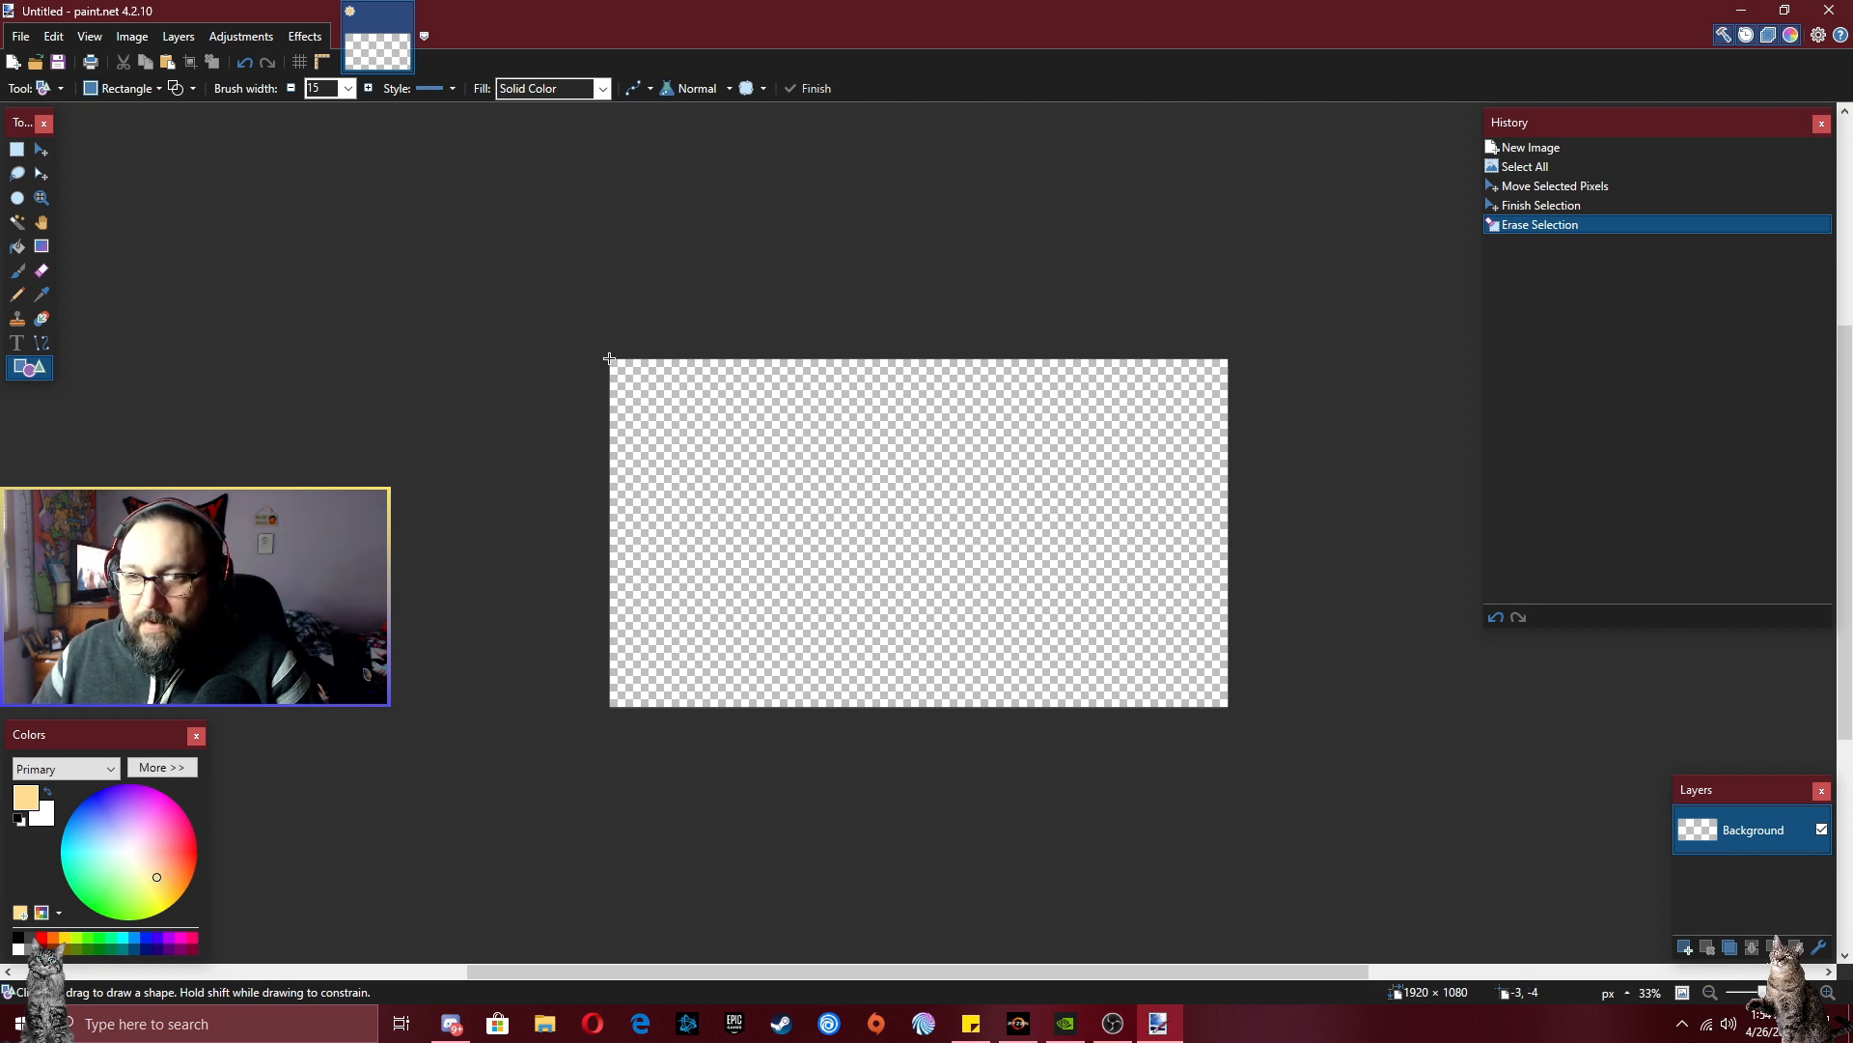
pyautogui.moveTo(610, 358); pyautogui.dragTo(1226, 704)
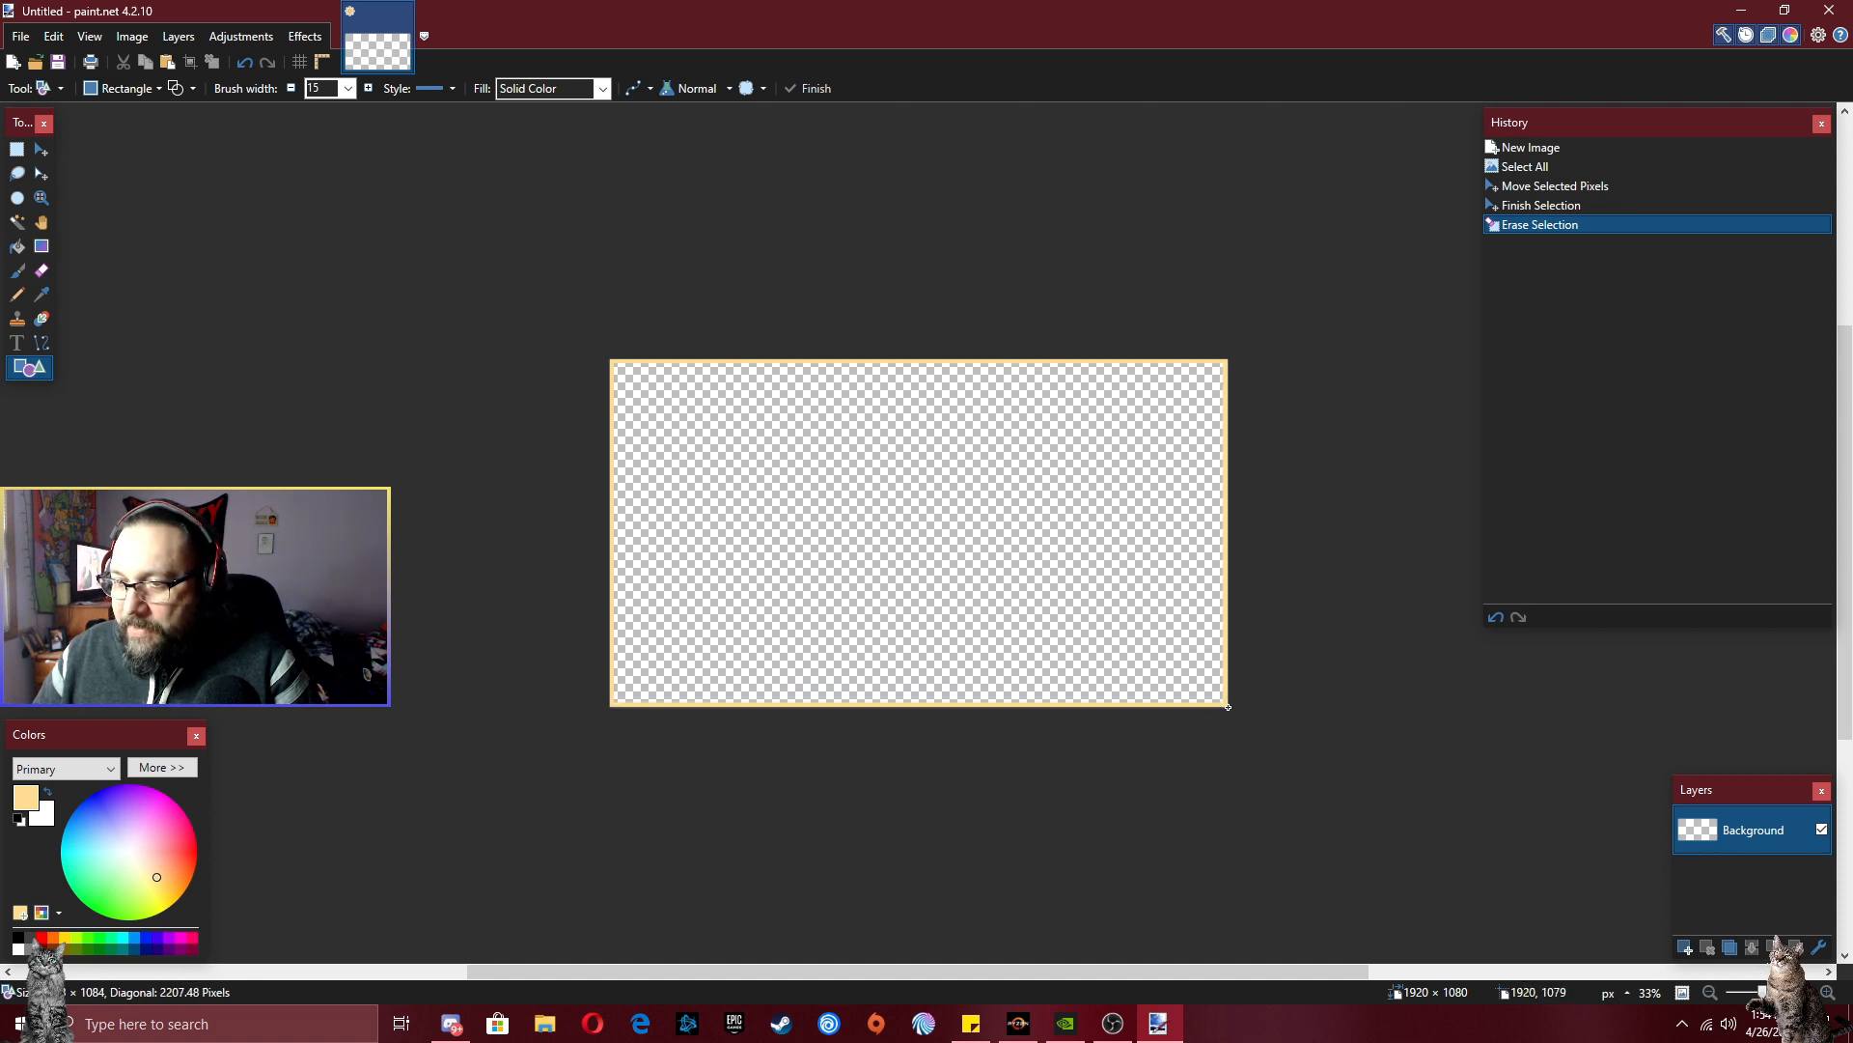
pyautogui.moveTo(1228, 708); pyautogui.dragTo(1228, 708)
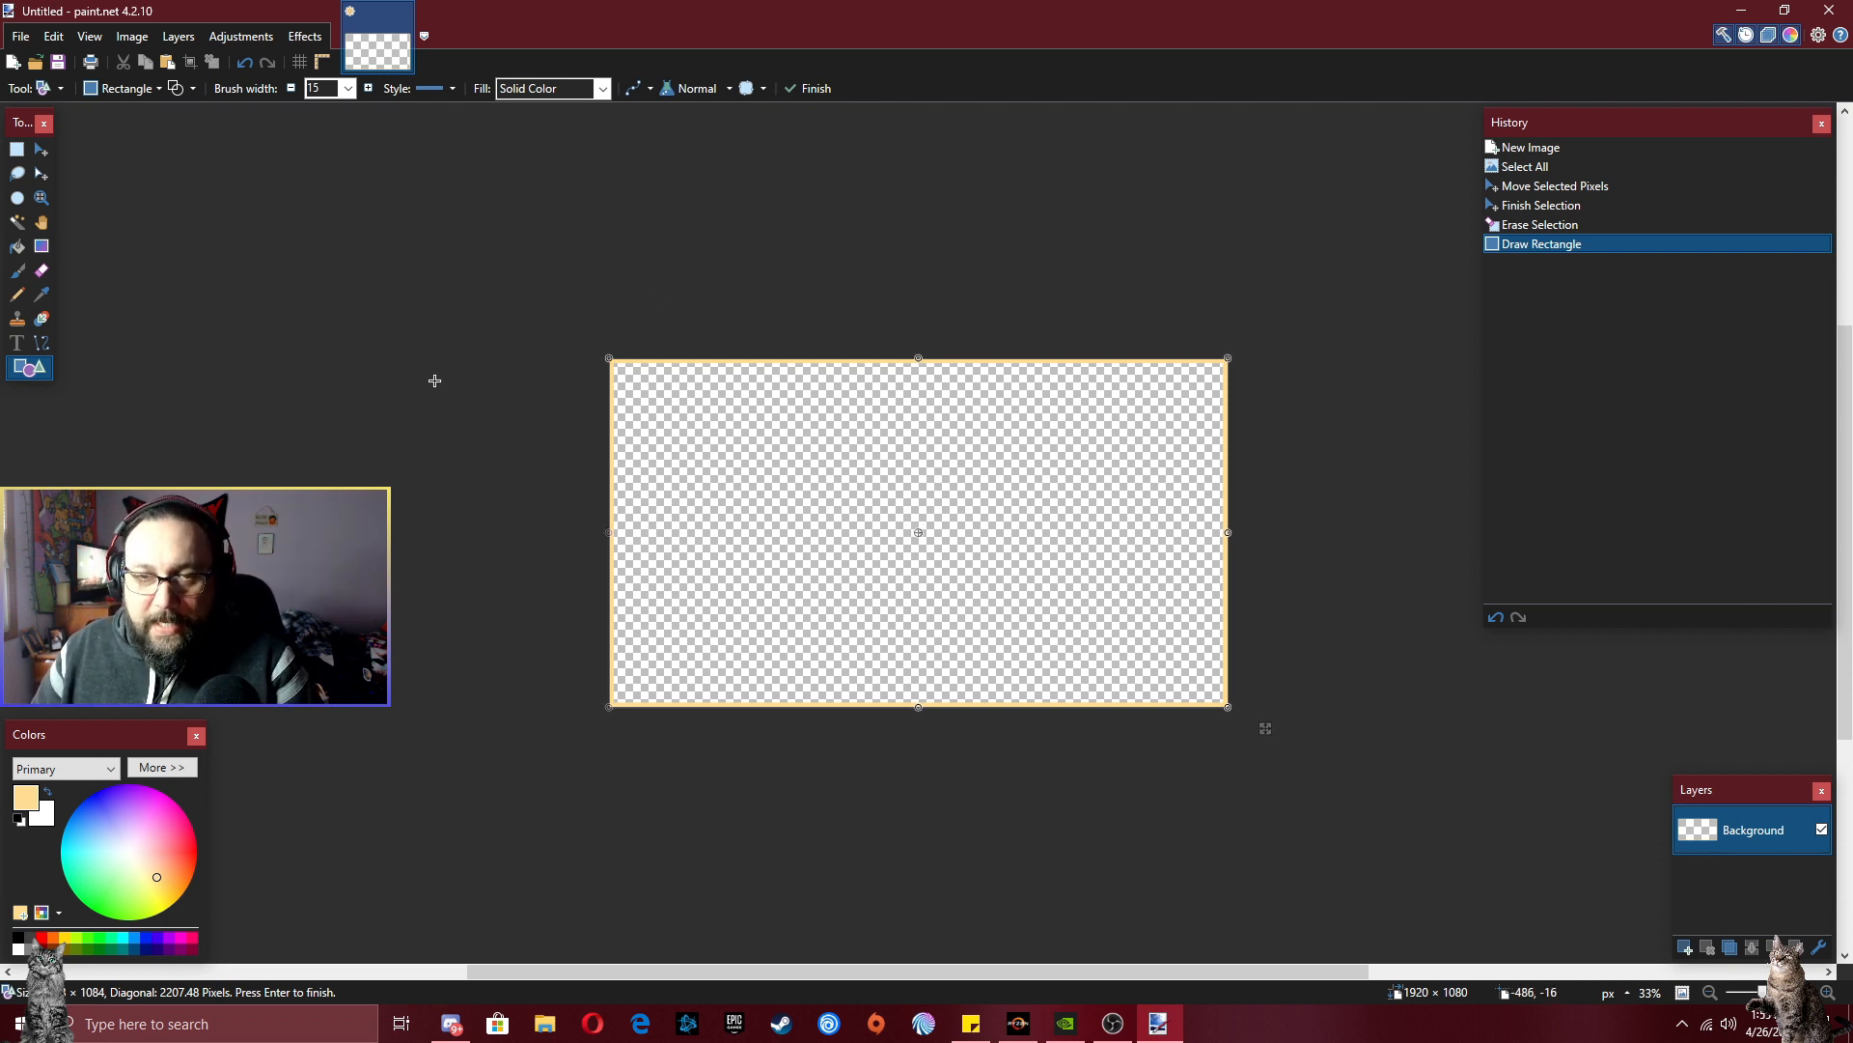
pyautogui.press('Return')
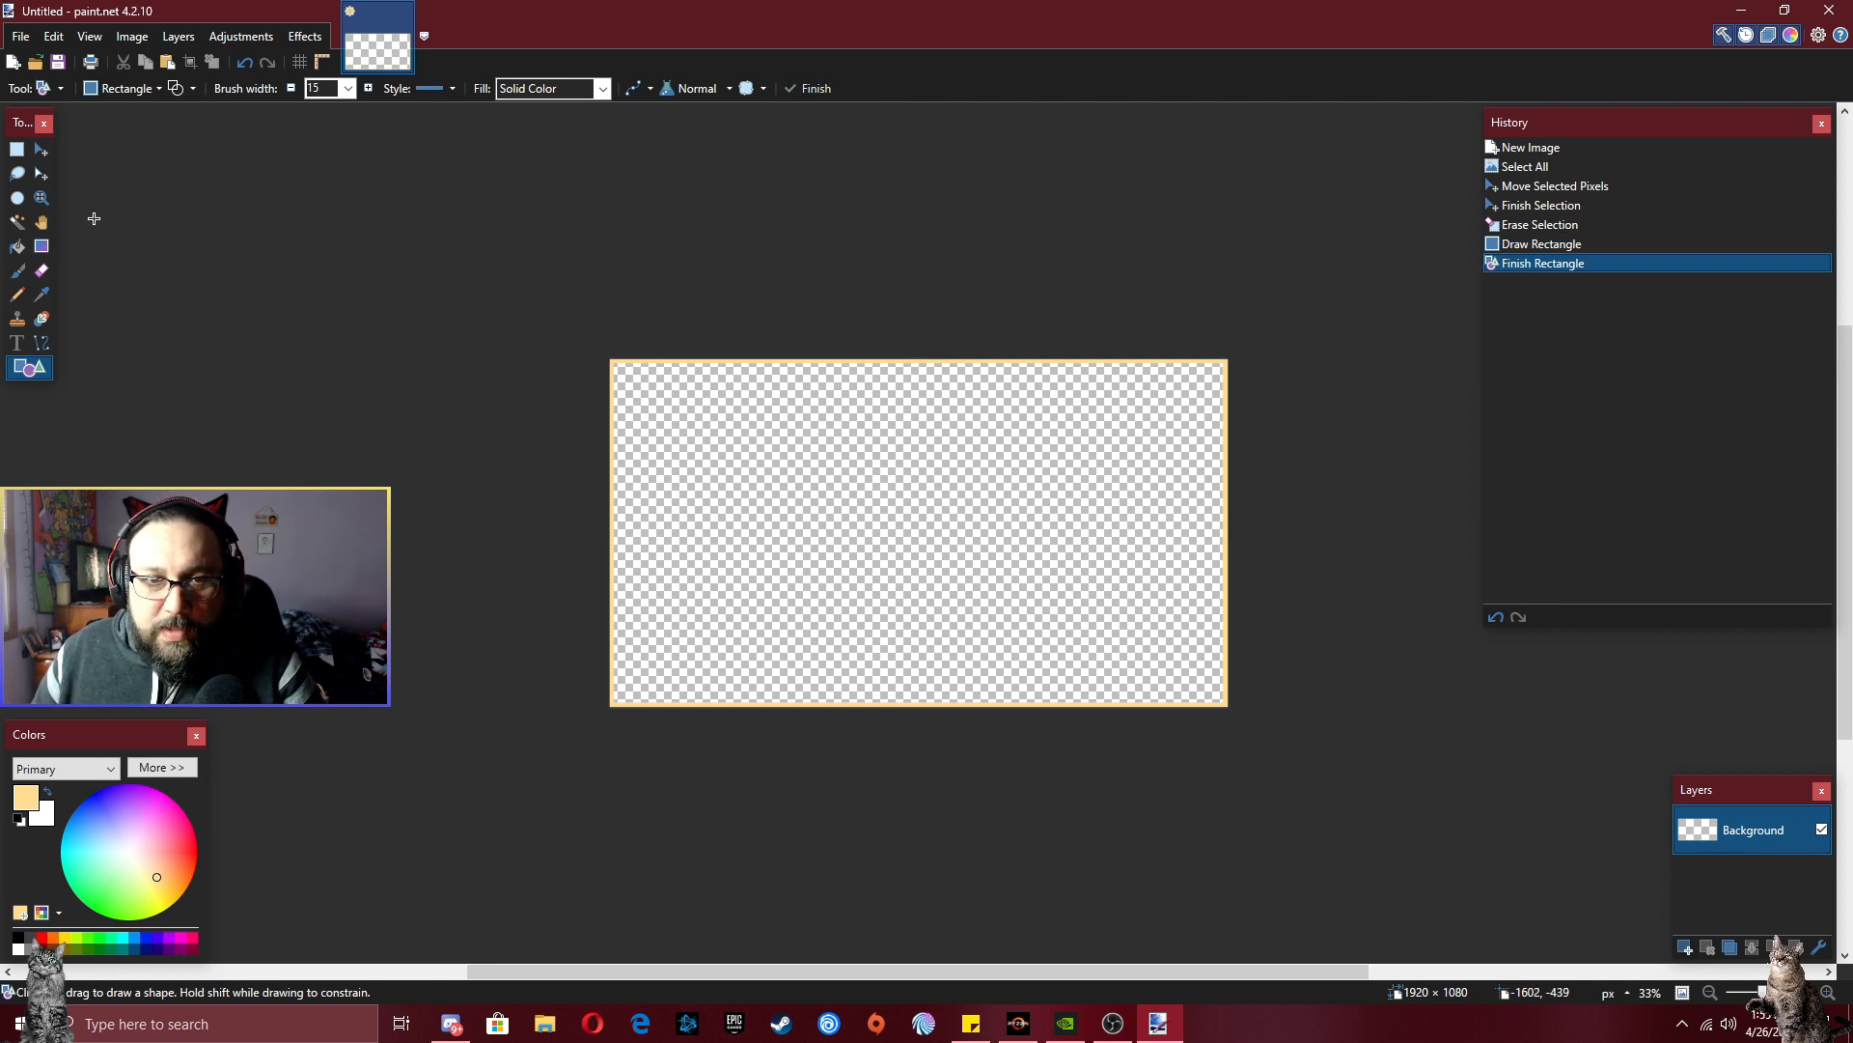
# - Select the border with the Magic Wand, apply a roughly vertical gradient from light orange at its bottom to blue at its top, and deselect it
pyautogui.click(17, 225)
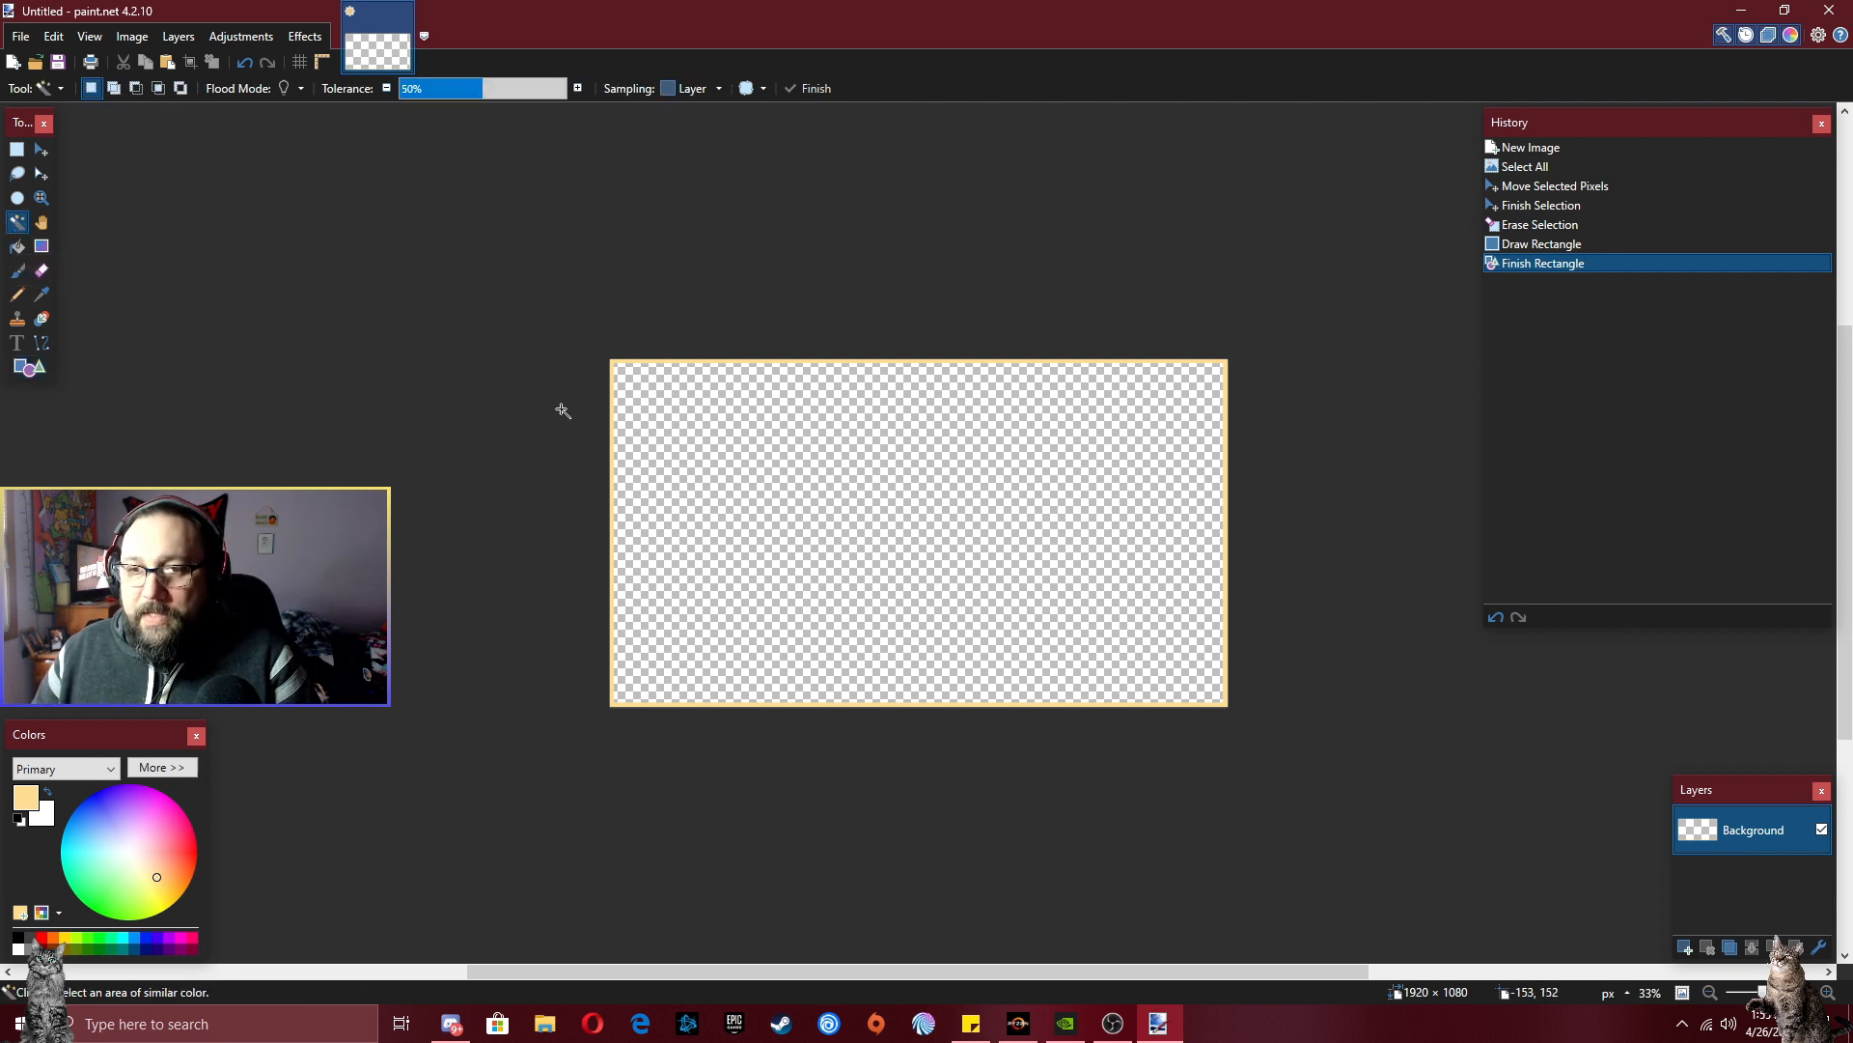
pyautogui.click(611, 413)
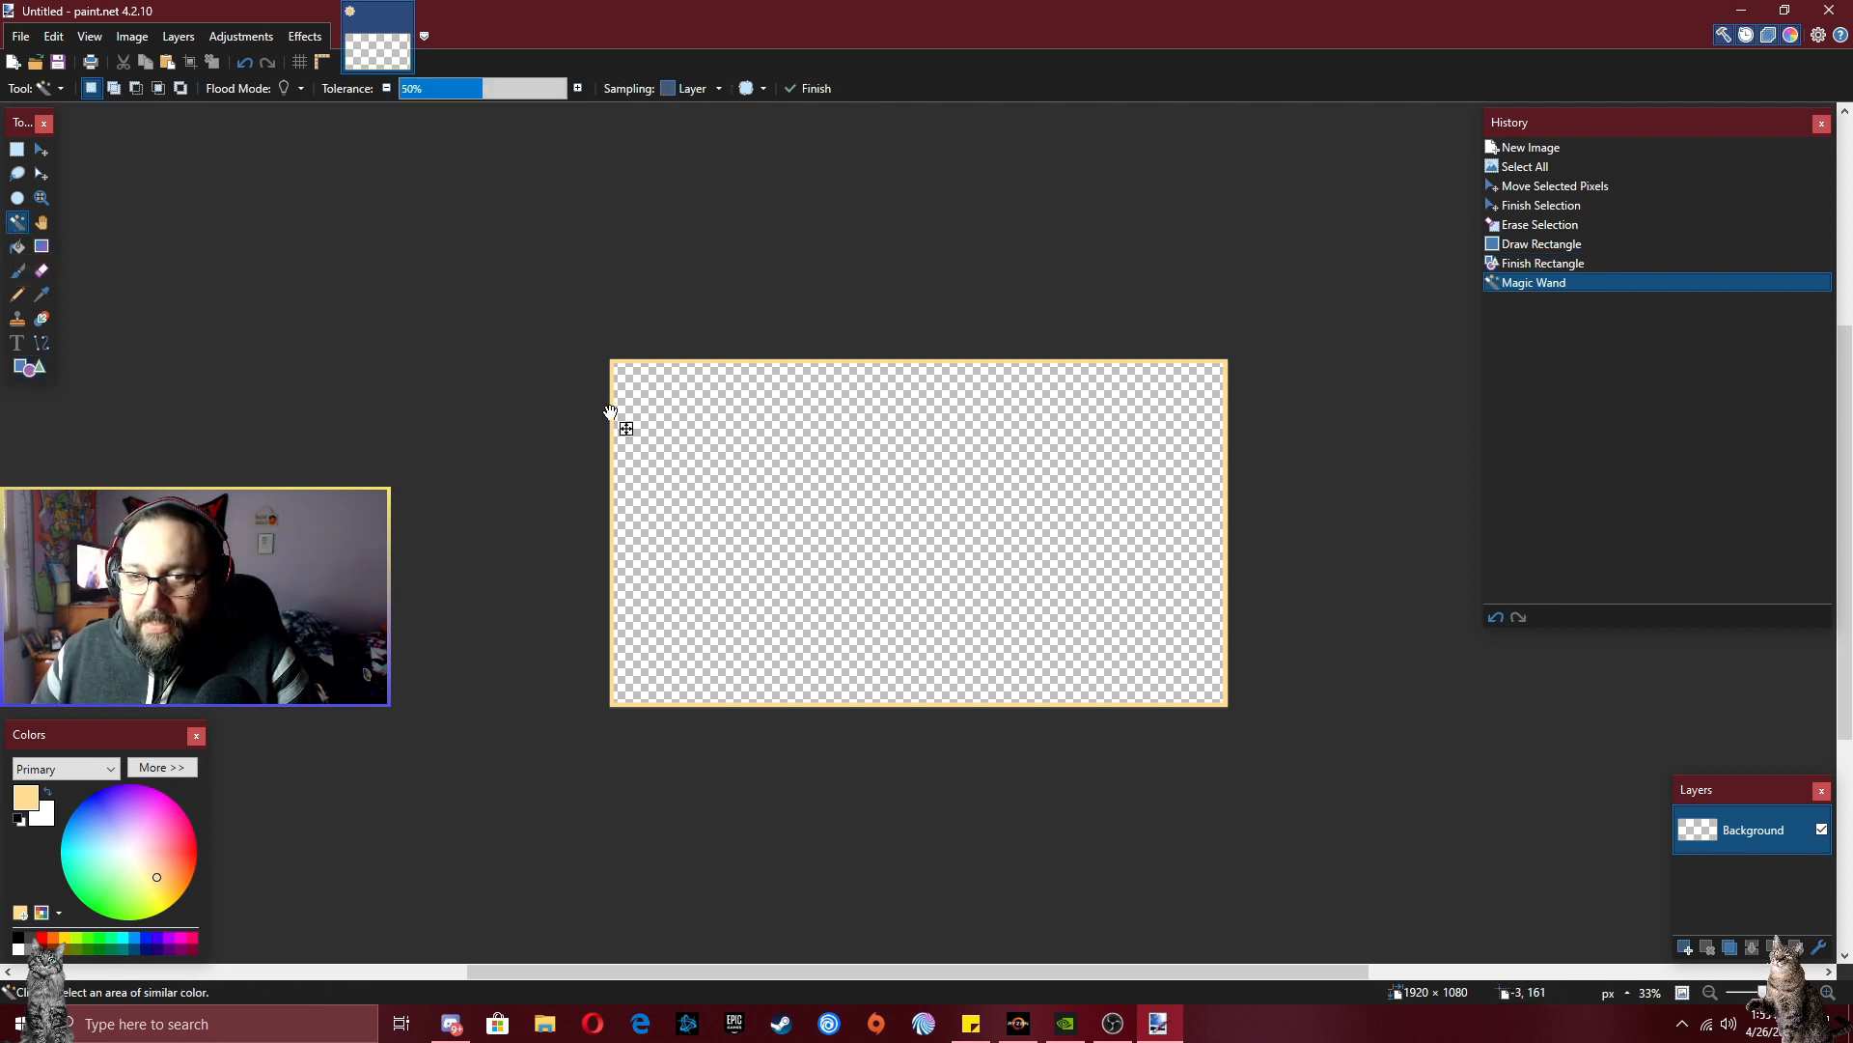
pyautogui.click(621, 409)
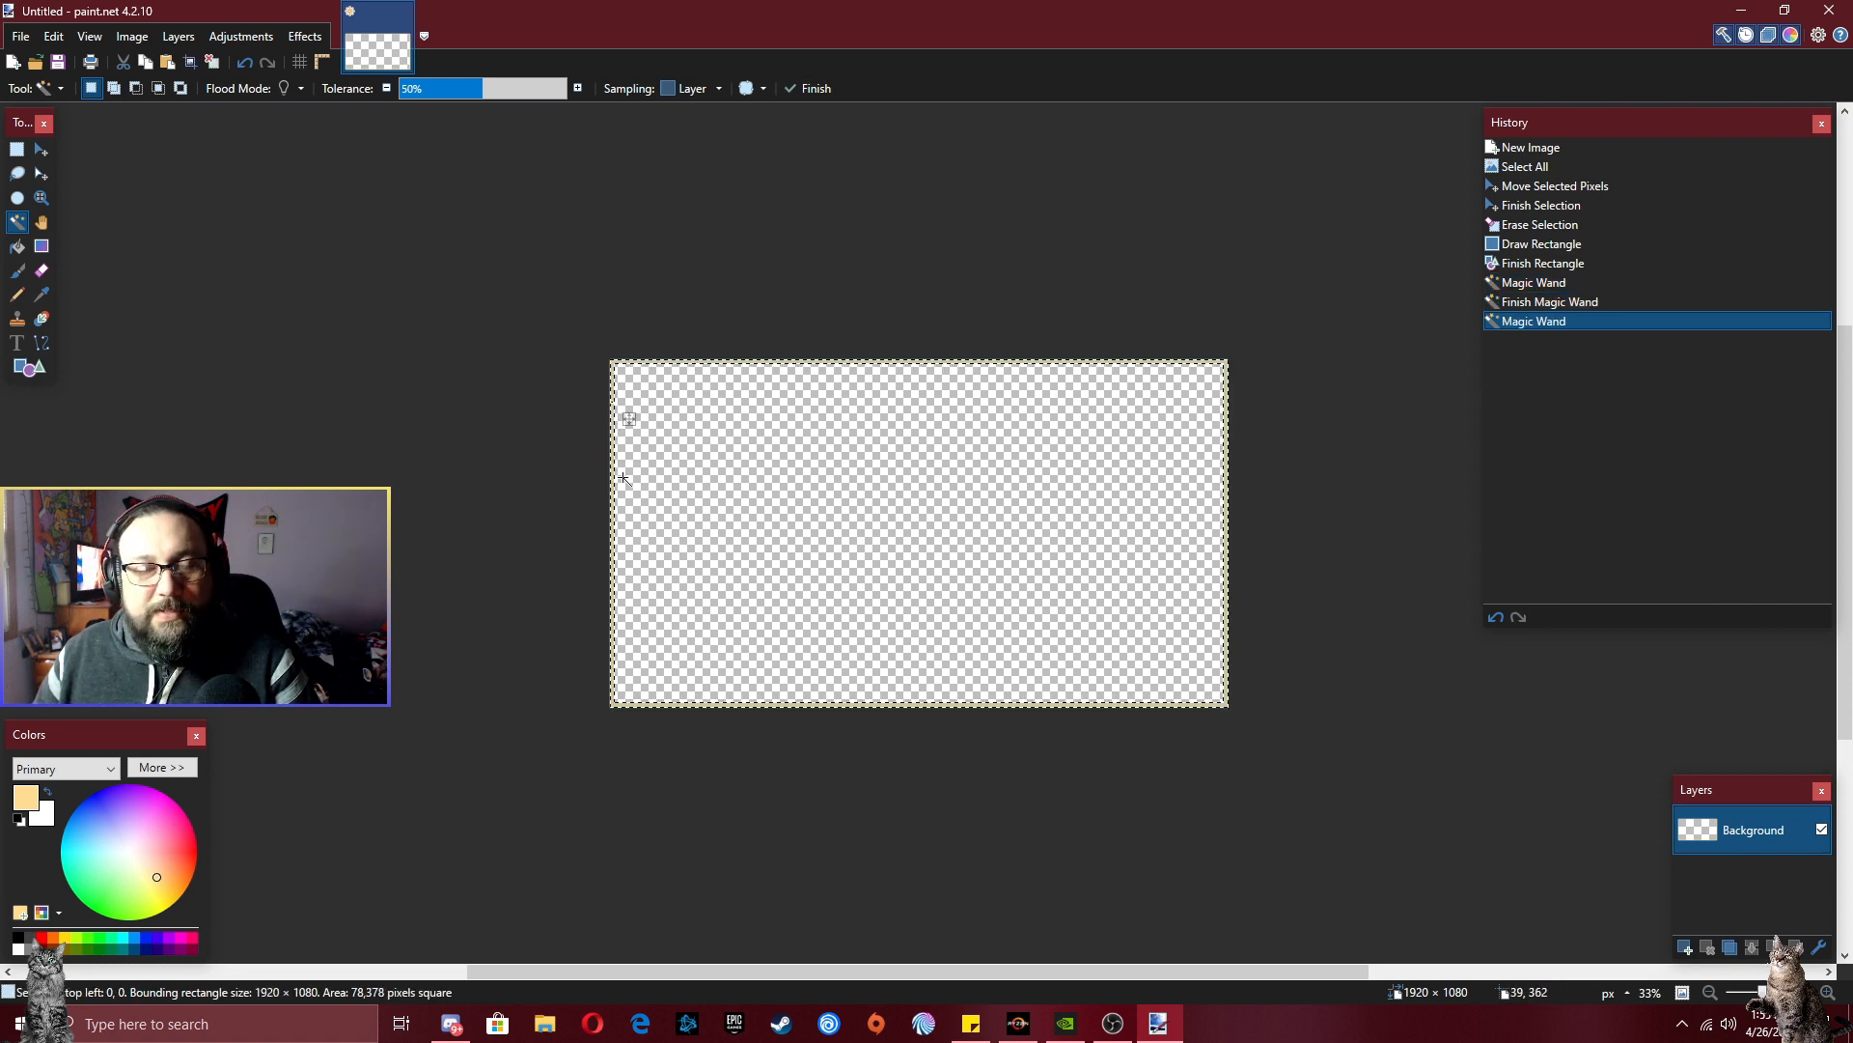
pyautogui.click(41, 249)
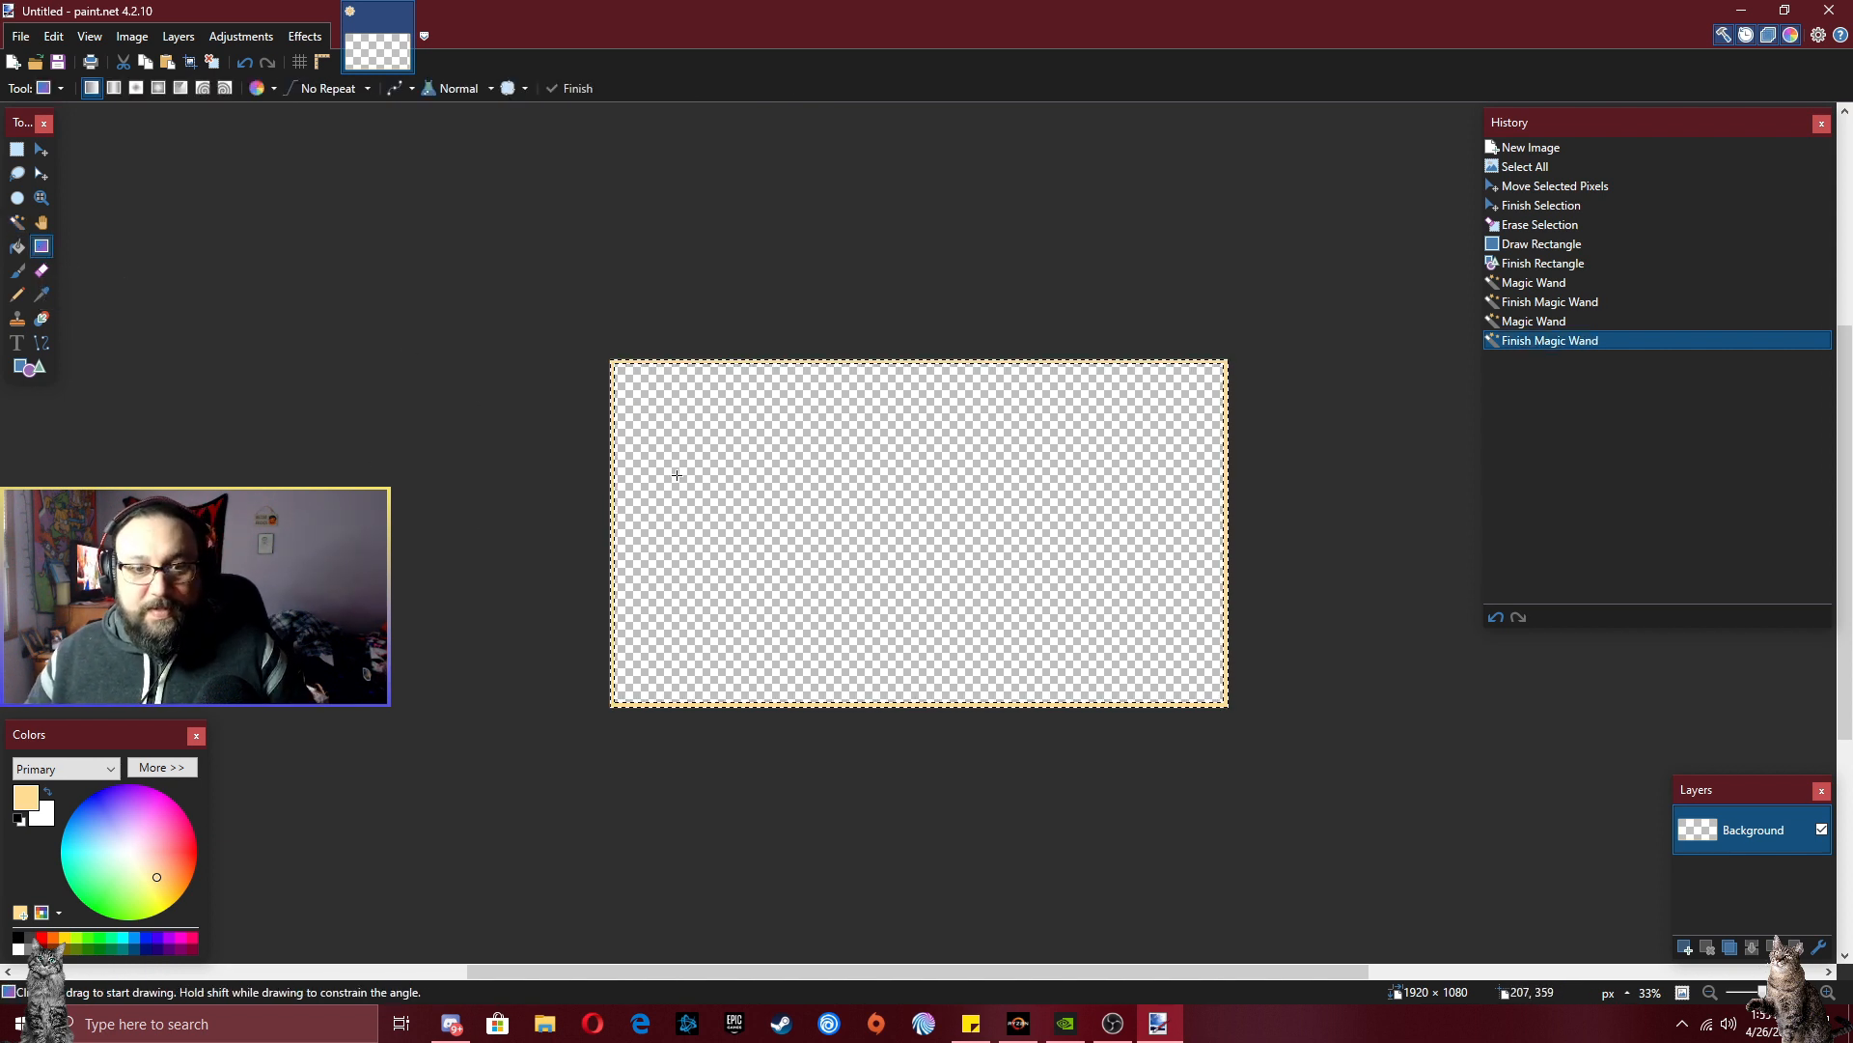
pyautogui.click(41, 821)
pyautogui.click(91, 802)
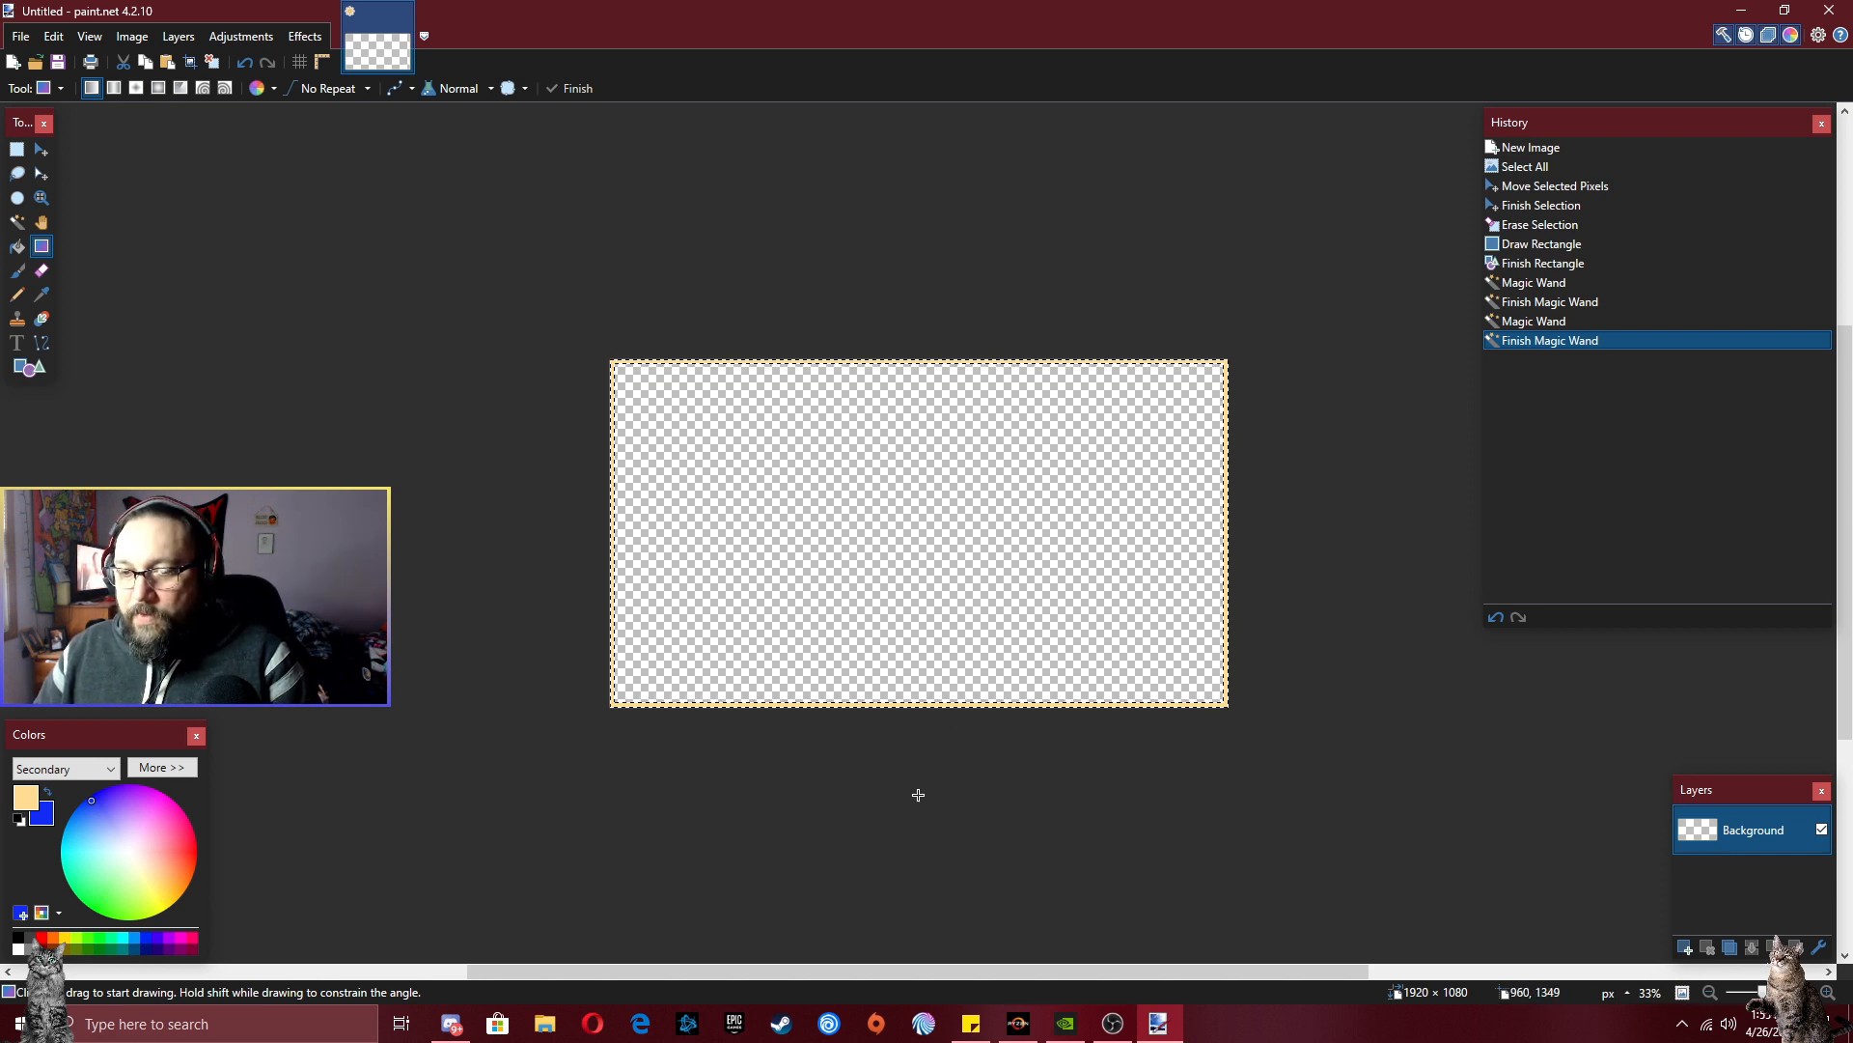
pyautogui.click(916, 826)
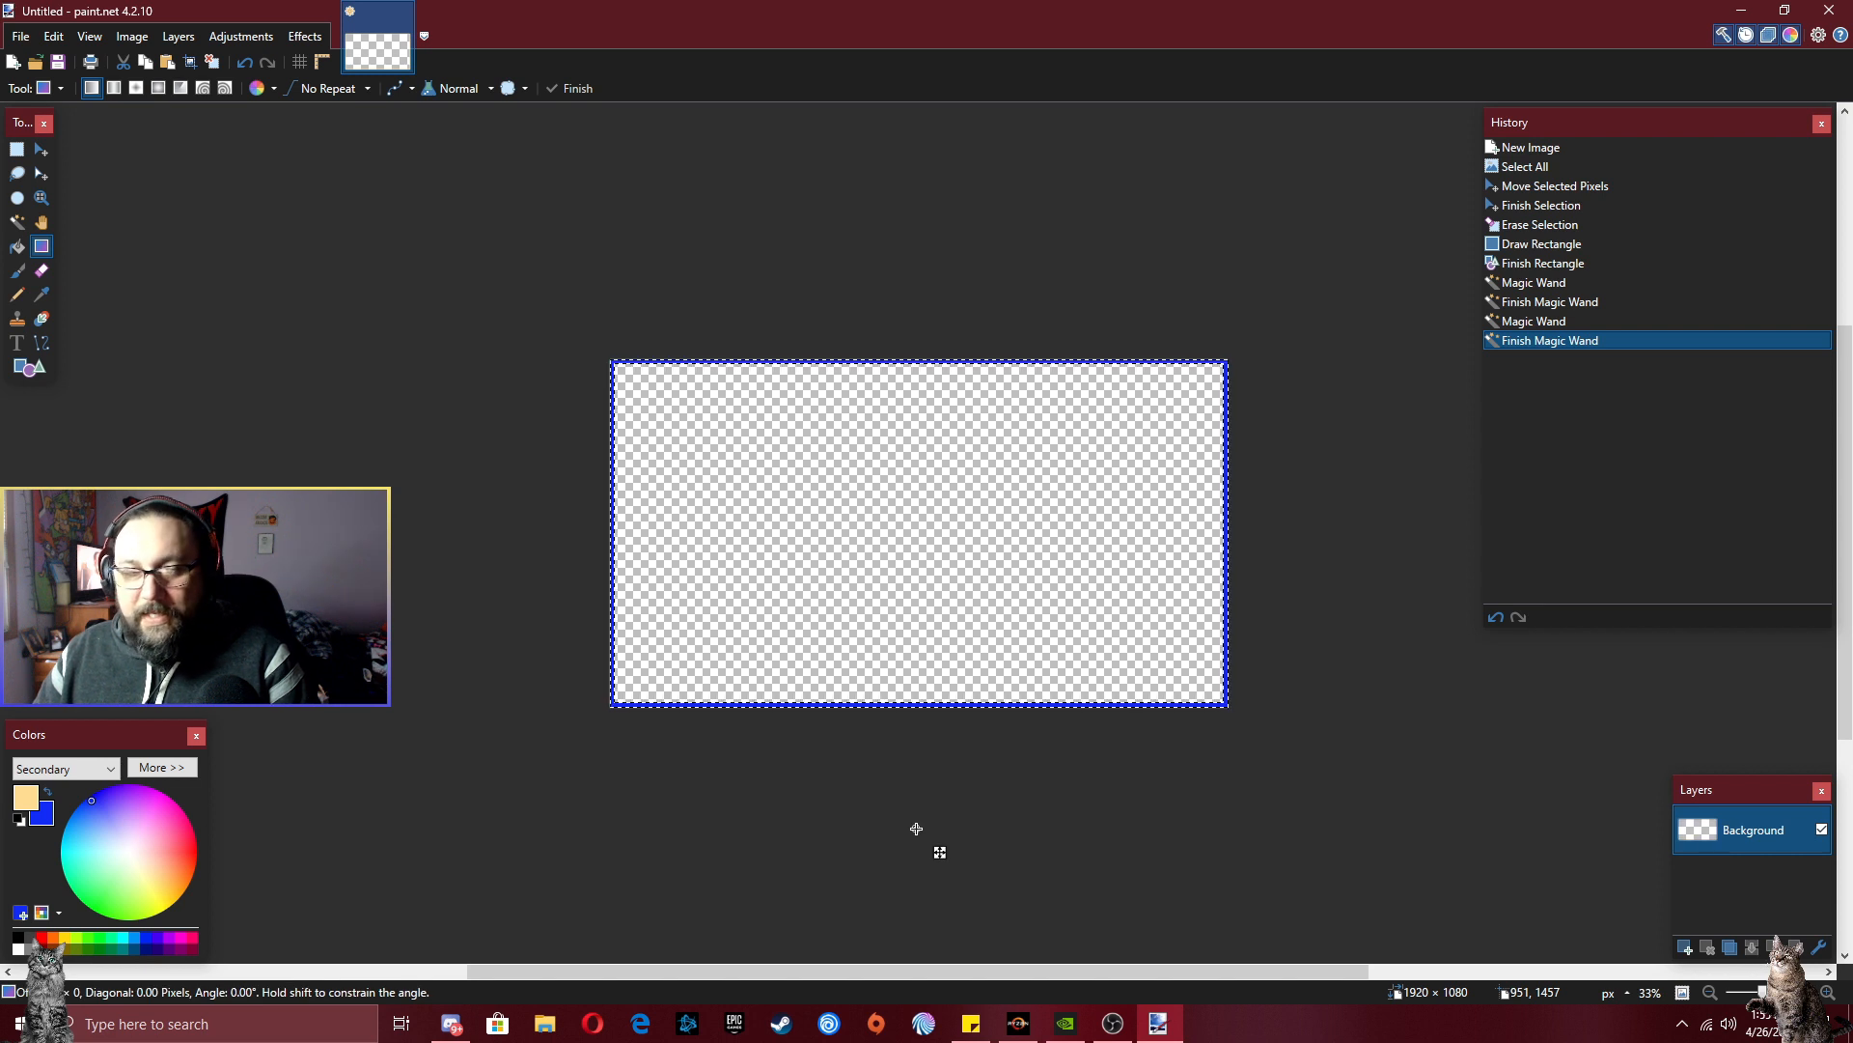
pyautogui.moveTo(916, 829); pyautogui.dragTo(932, 156)
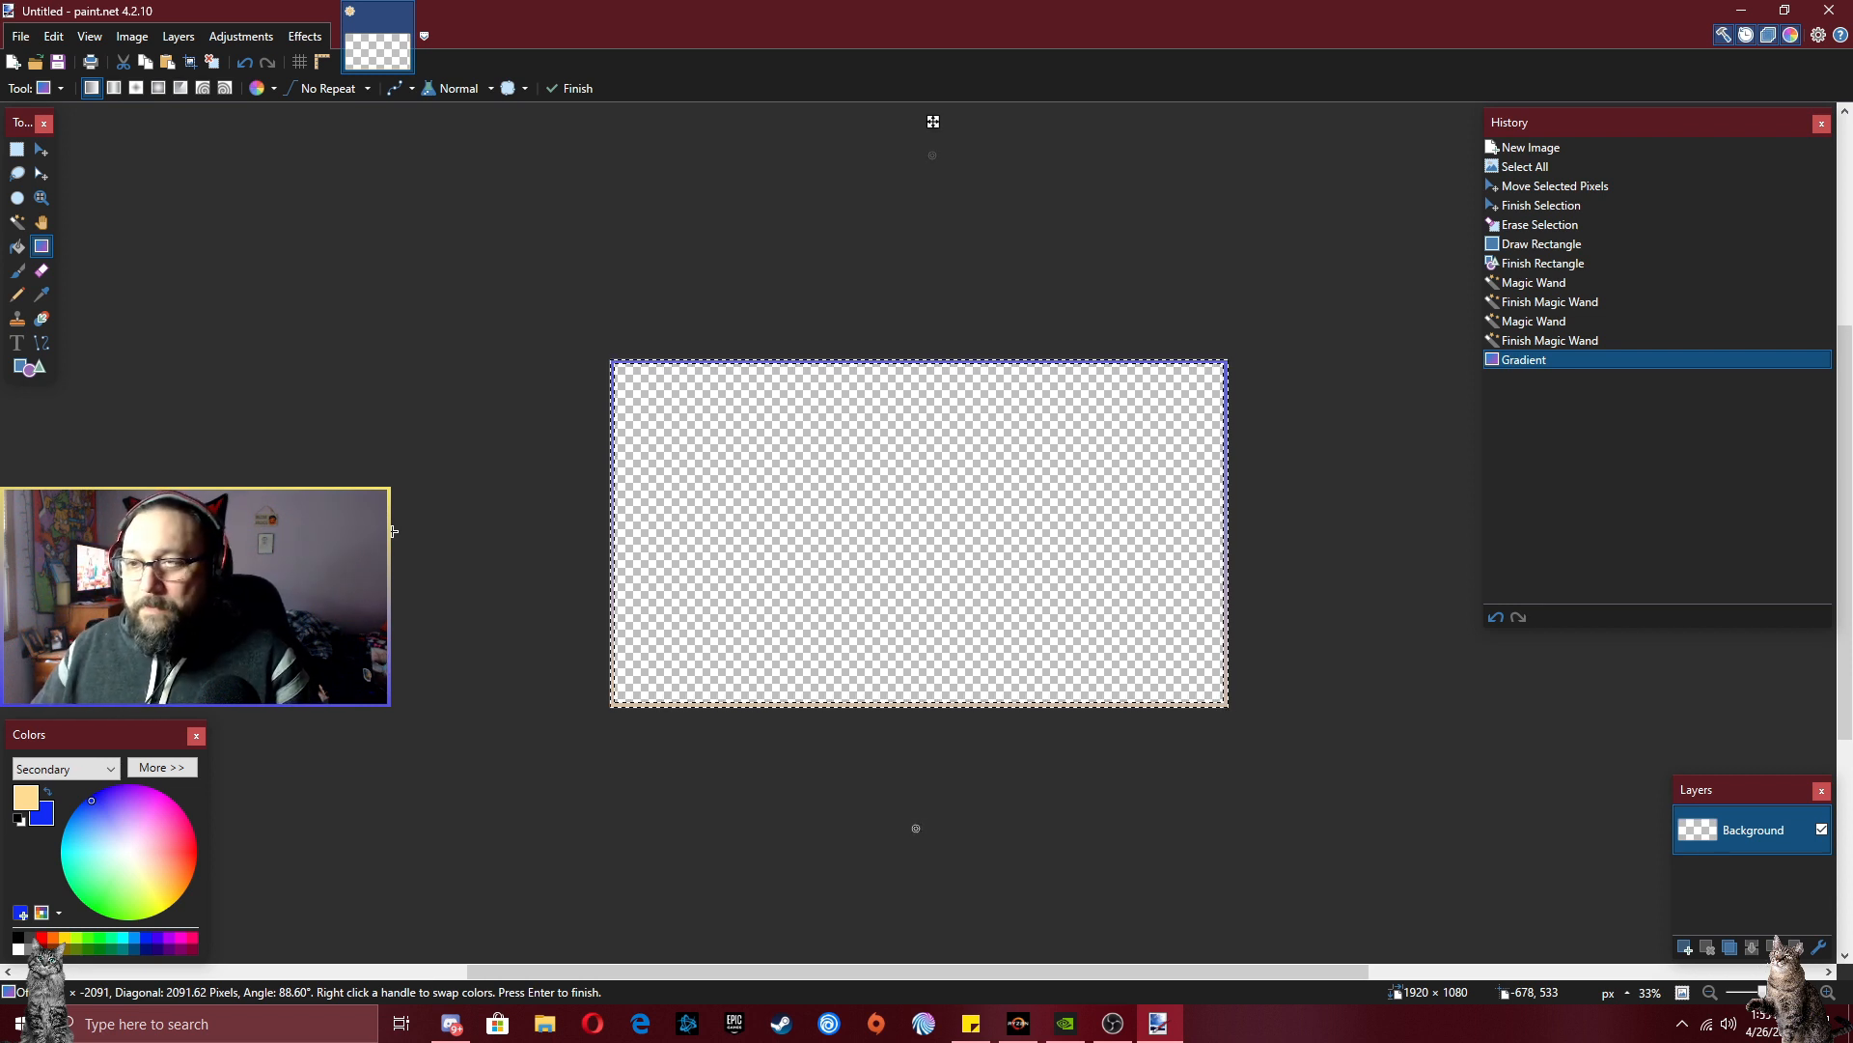
pyautogui.moveTo(394, 531); pyautogui.dragTo(430, 123)
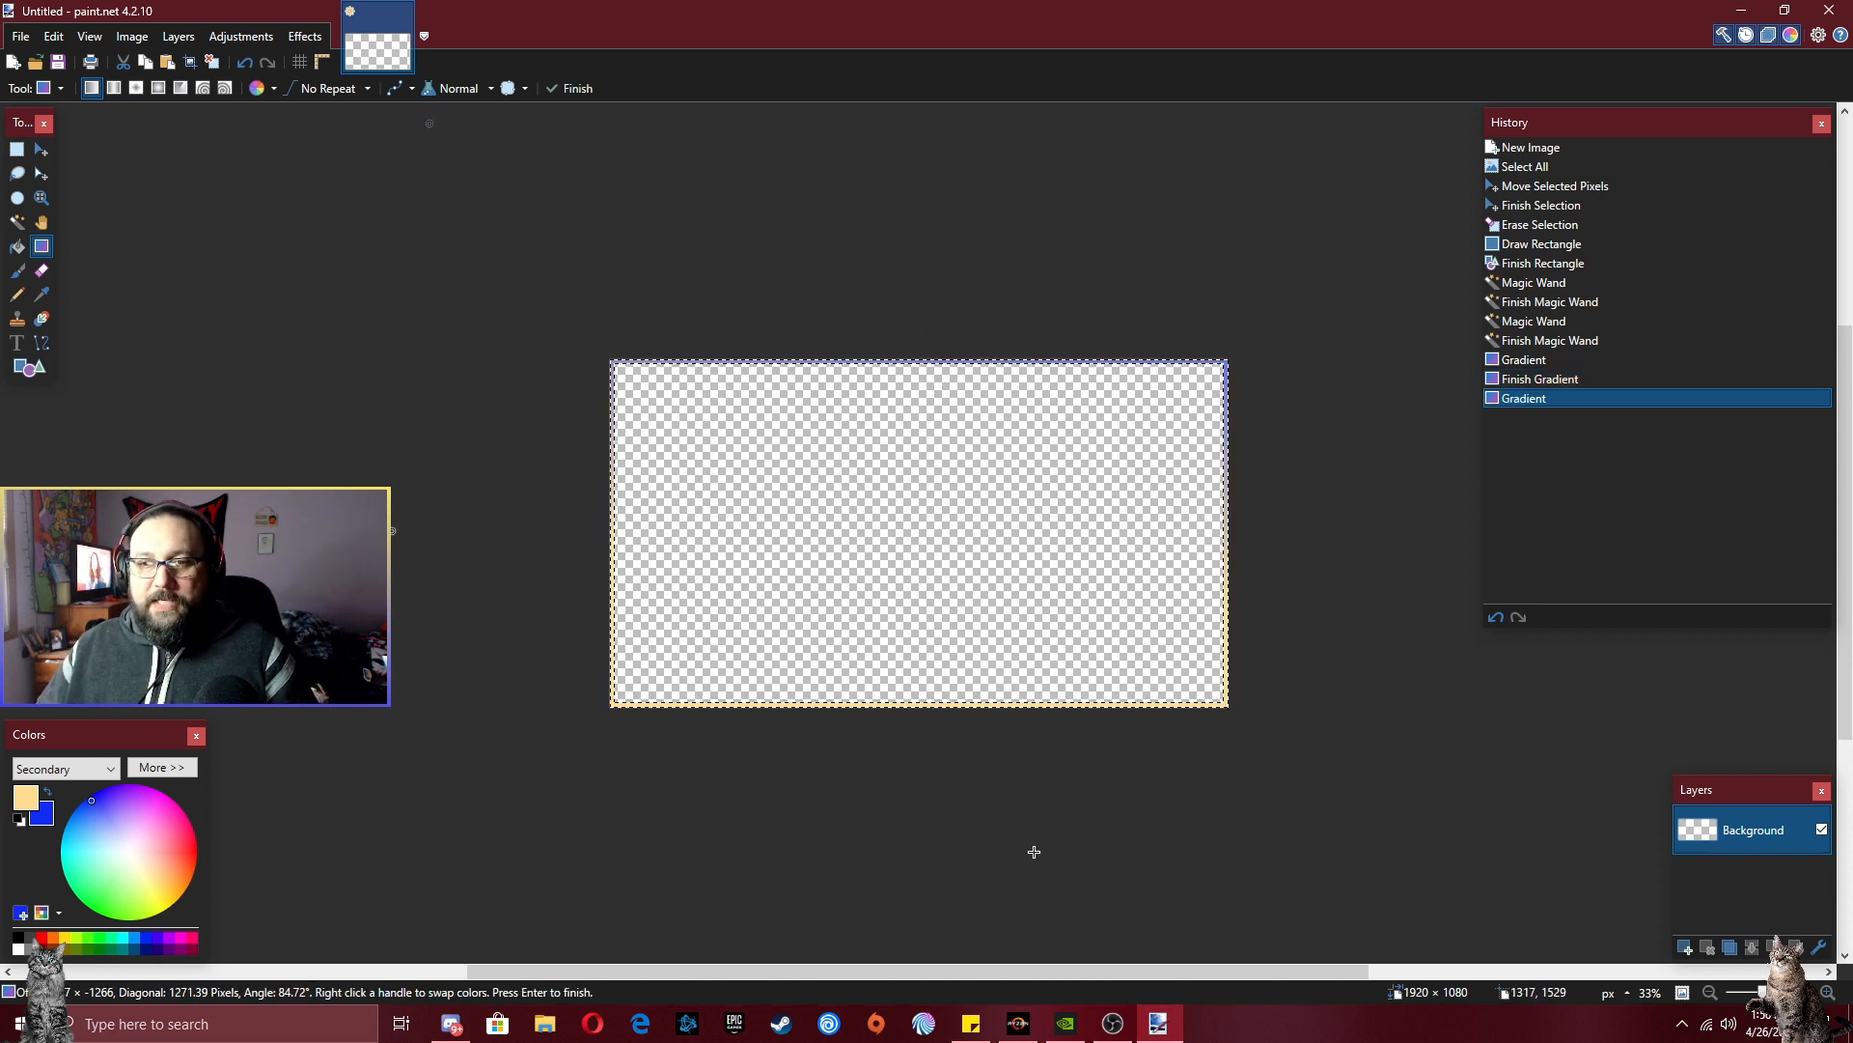
pyautogui.click(41, 149)
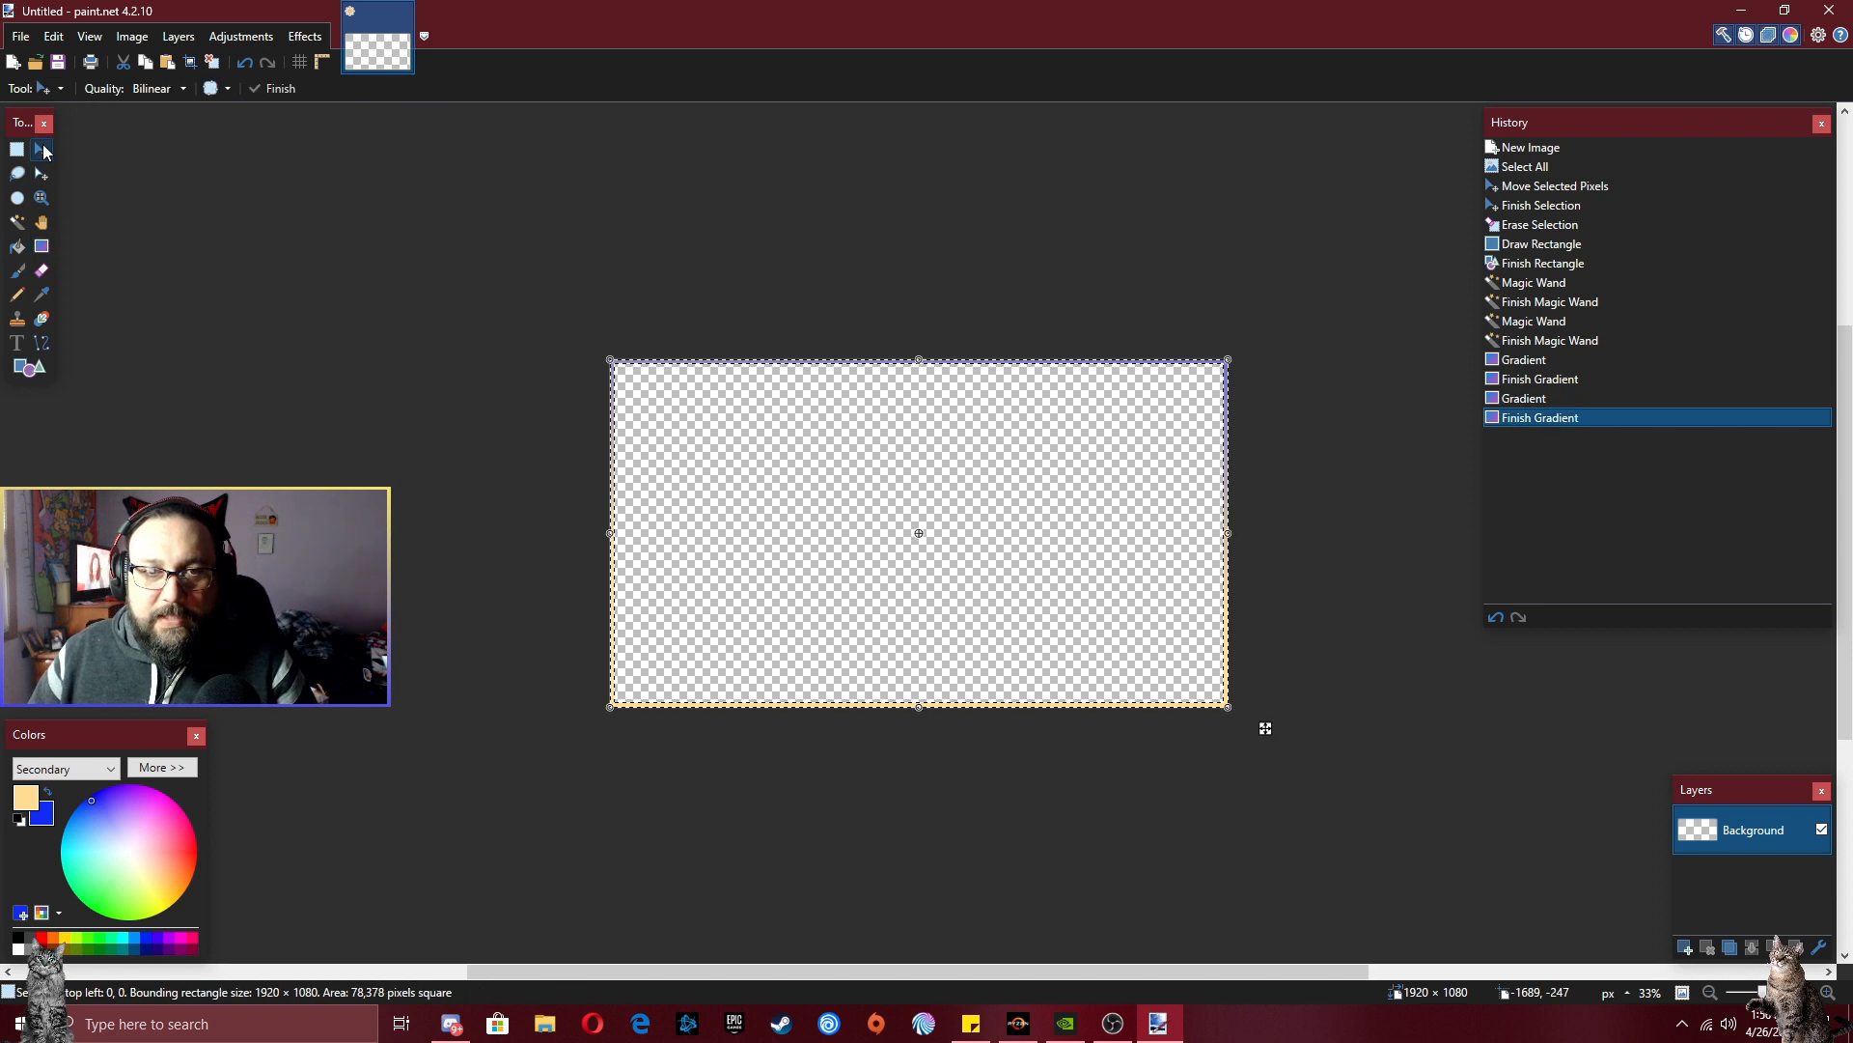
pyautogui.click(343, 360)
pyautogui.hotkey('ctrl', 'd')
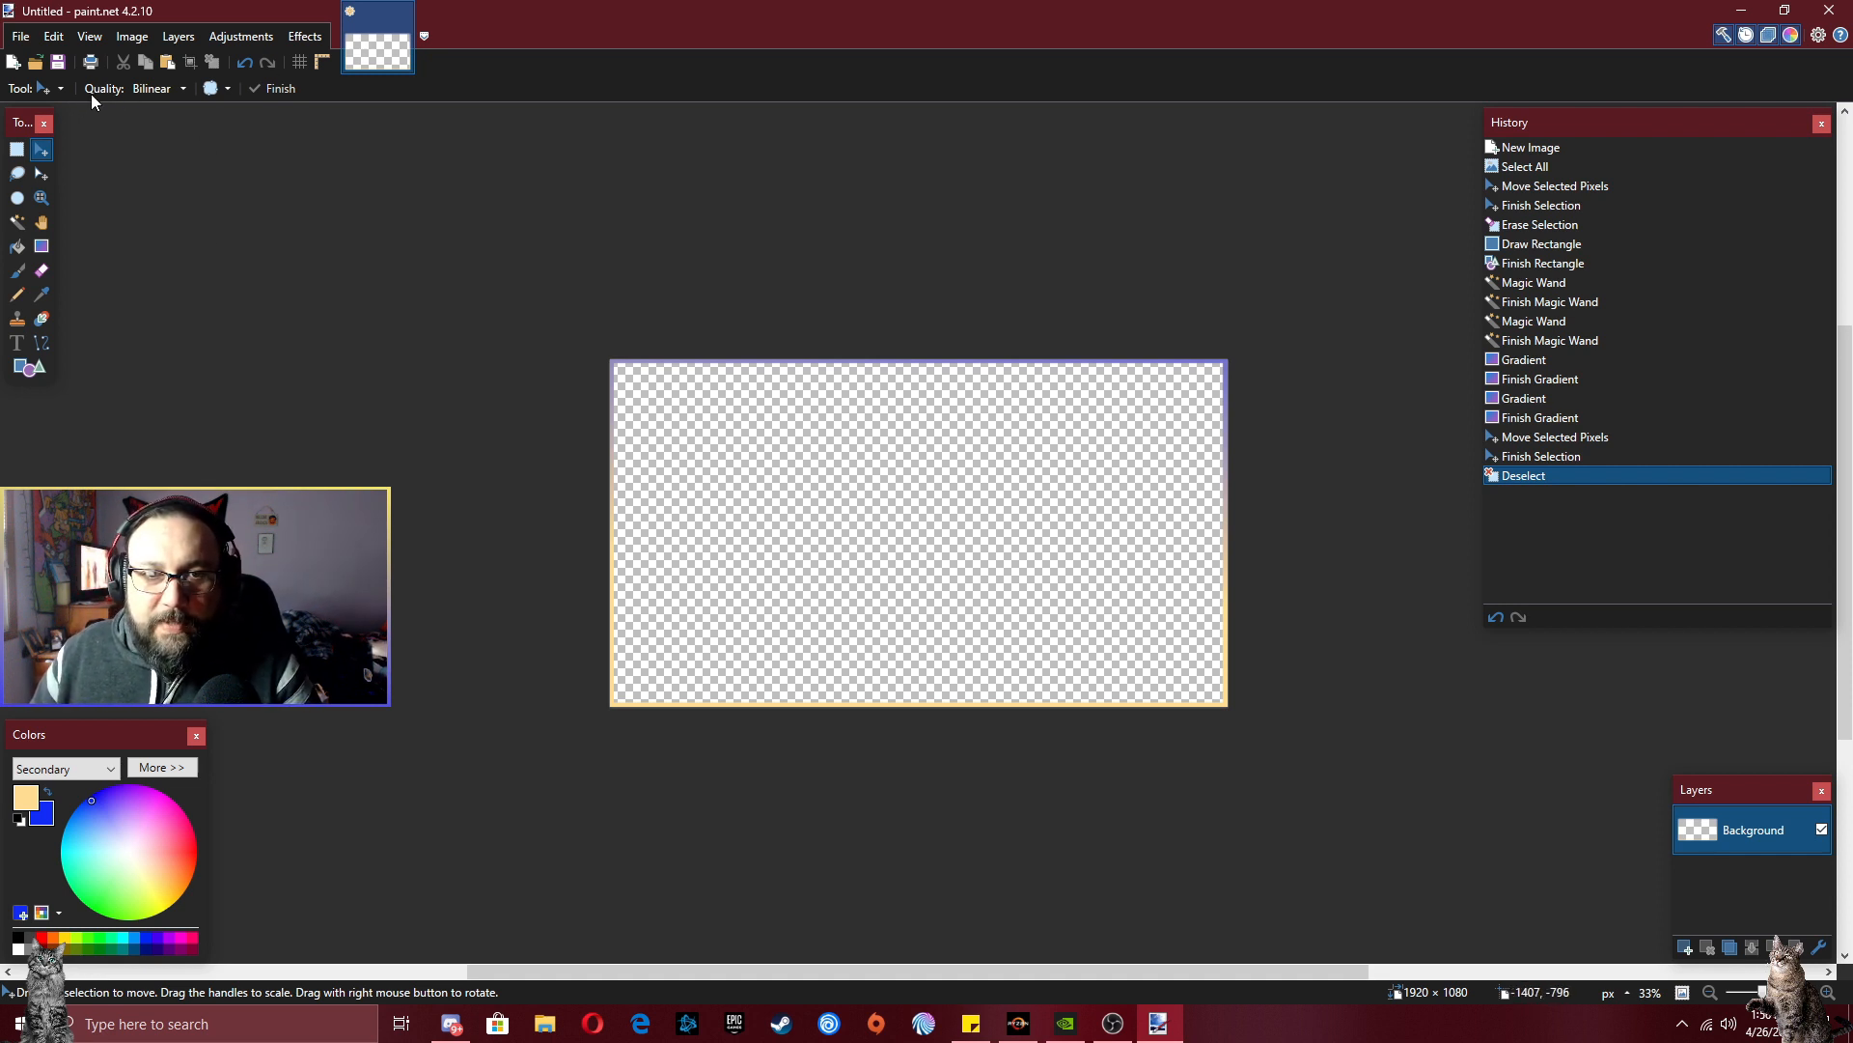
# - Draw a filled light orange triangle about 156 × 188 pixels and place it inside the border's lower-left corner
pyautogui.click(29, 367)
pyautogui.click(159, 88)
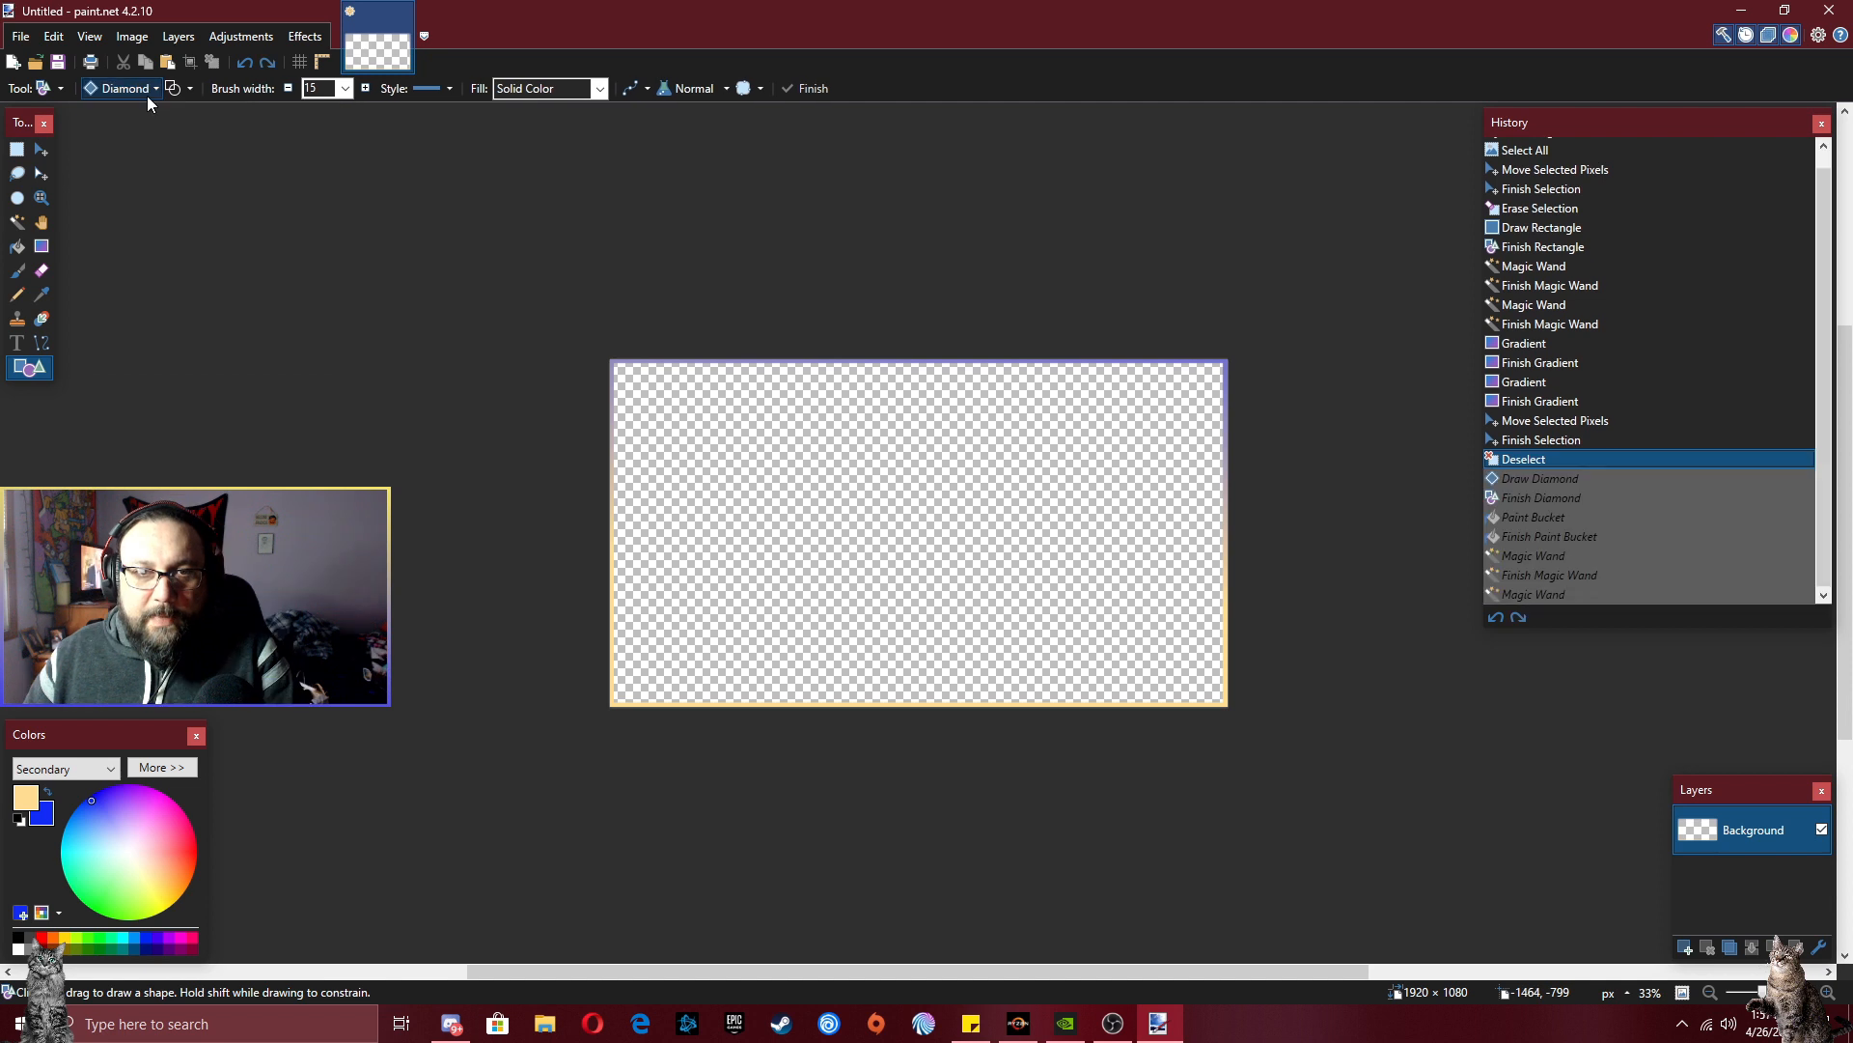
pyautogui.click(148, 94)
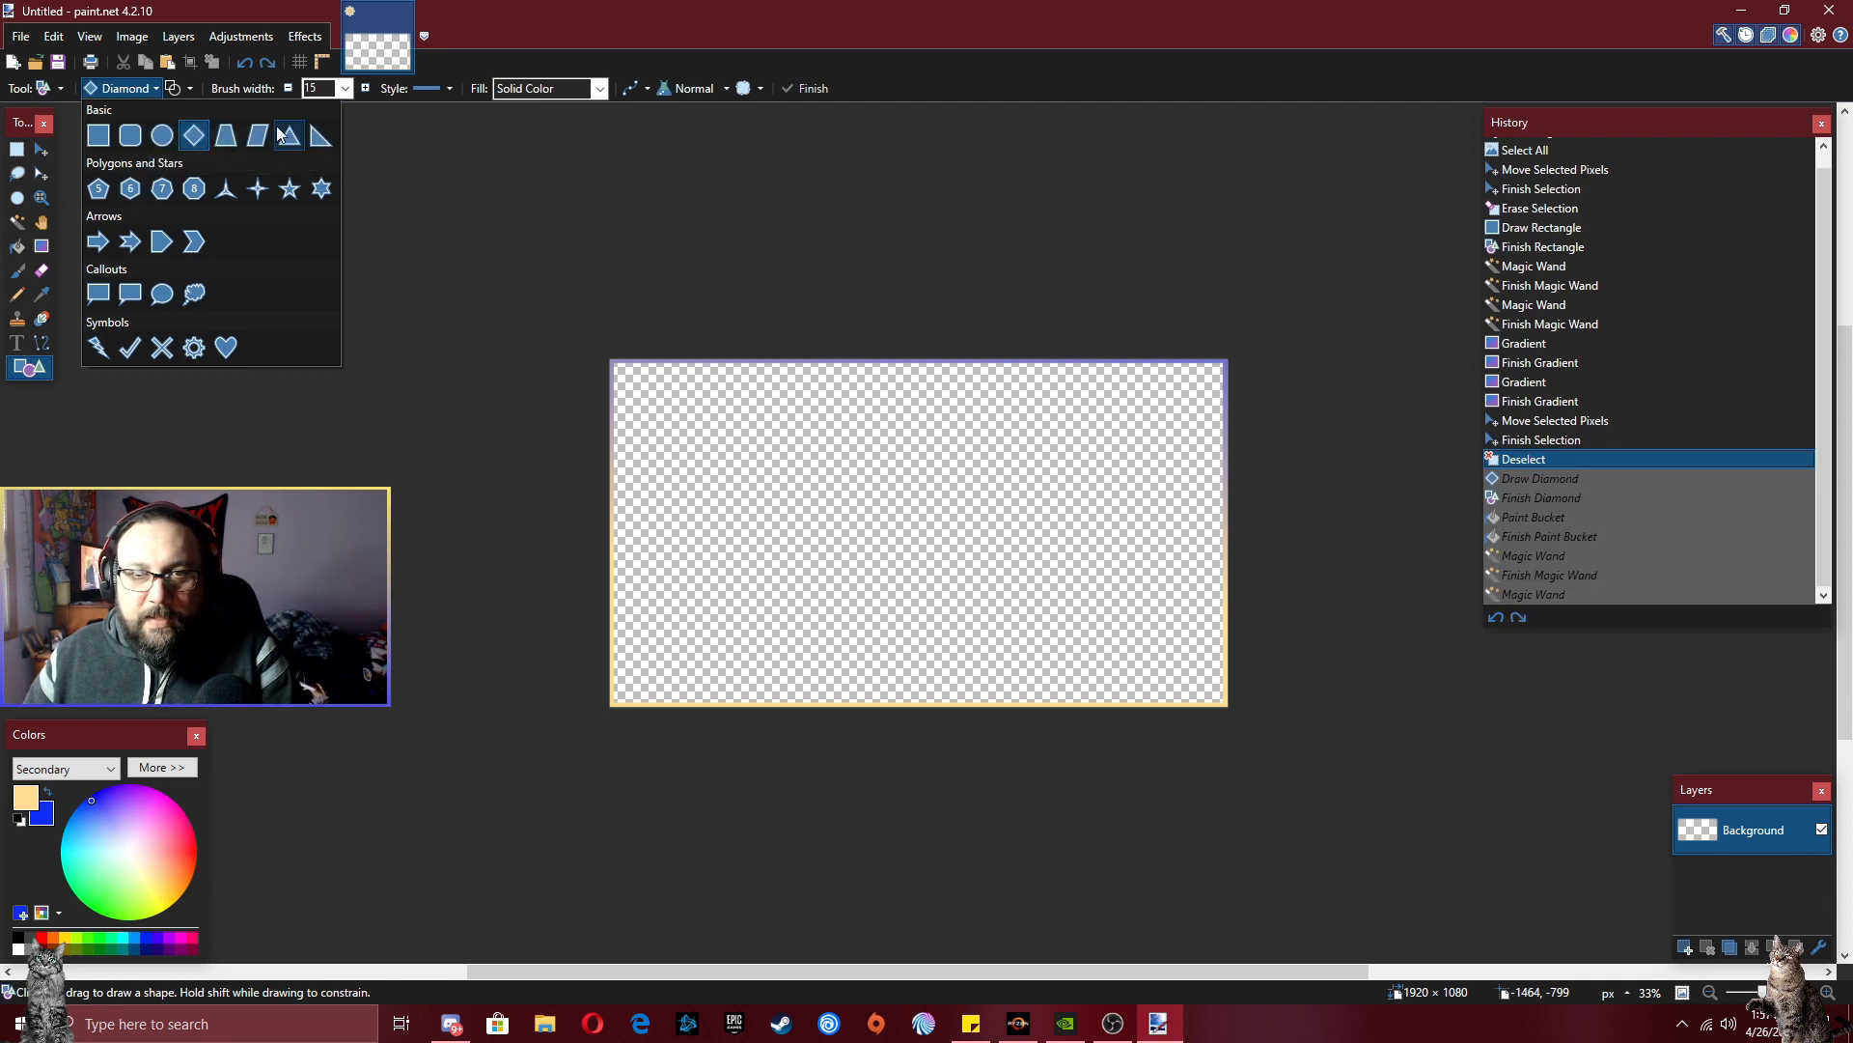
pyautogui.click(290, 135)
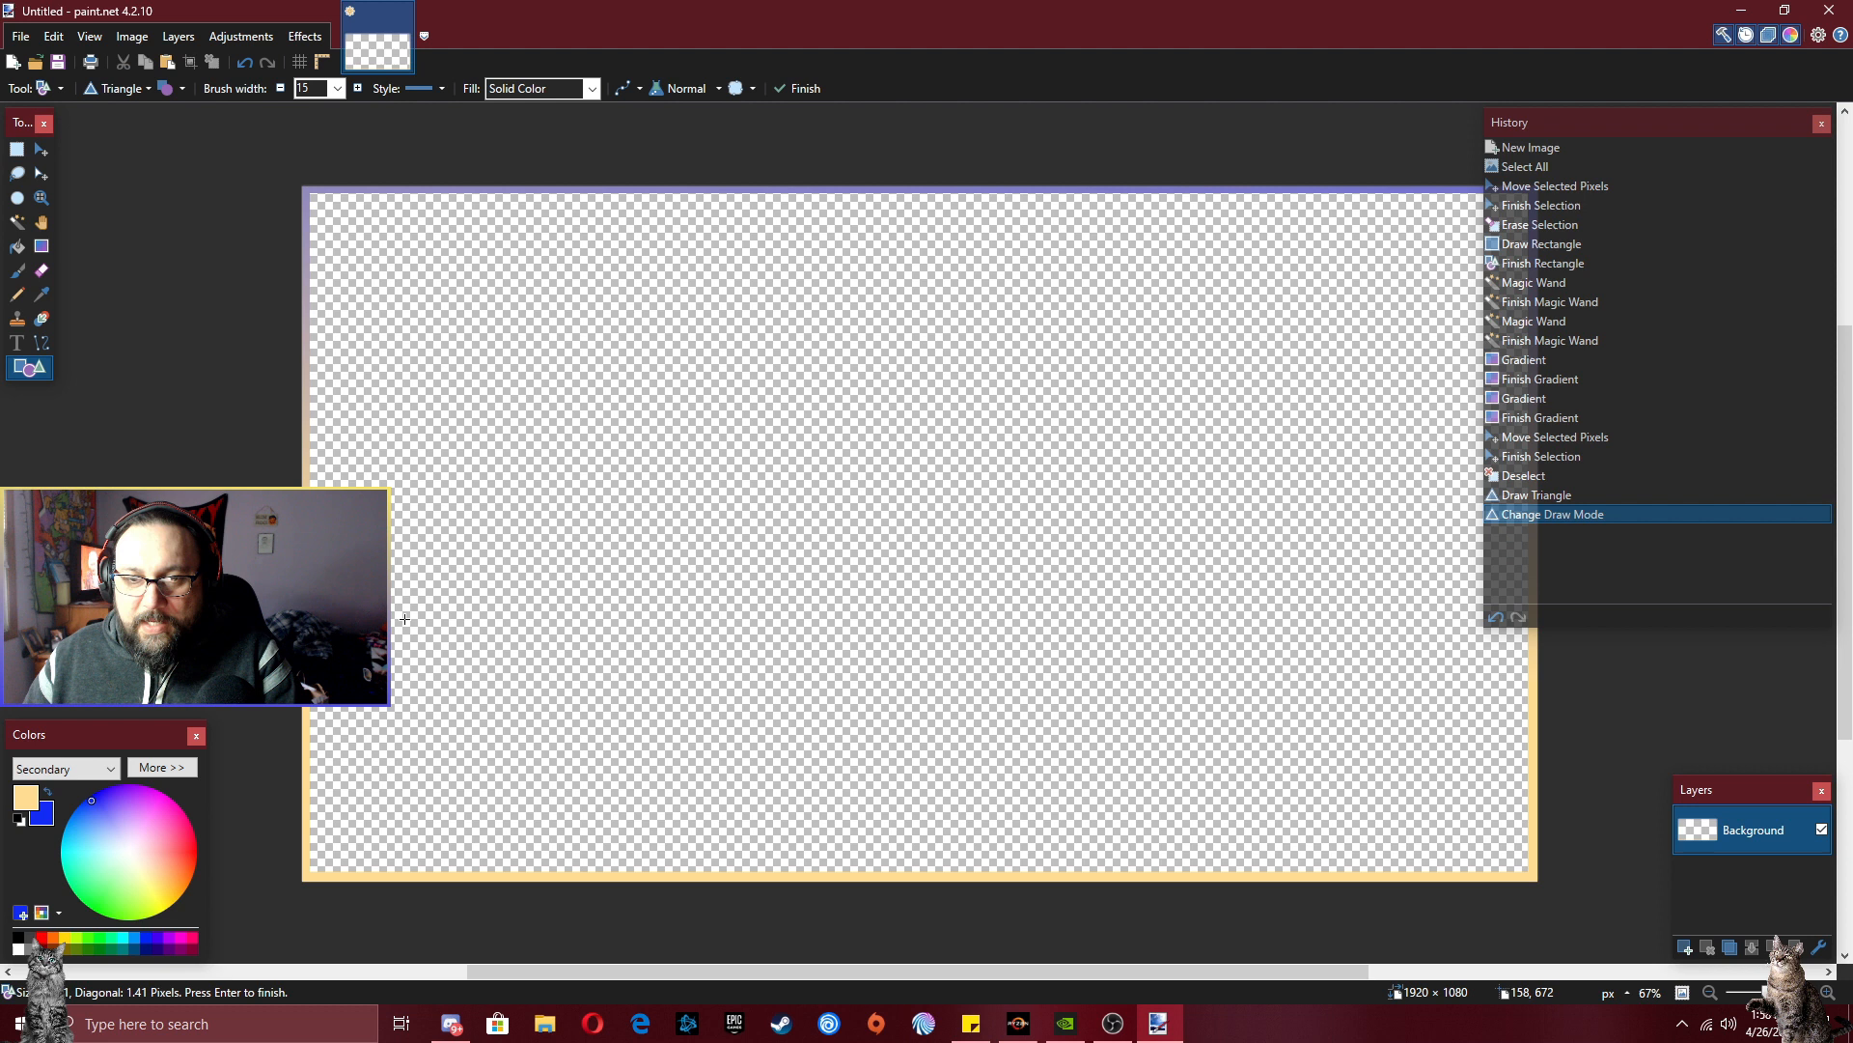
pyautogui.moveTo(404, 619); pyautogui.dragTo(504, 739)
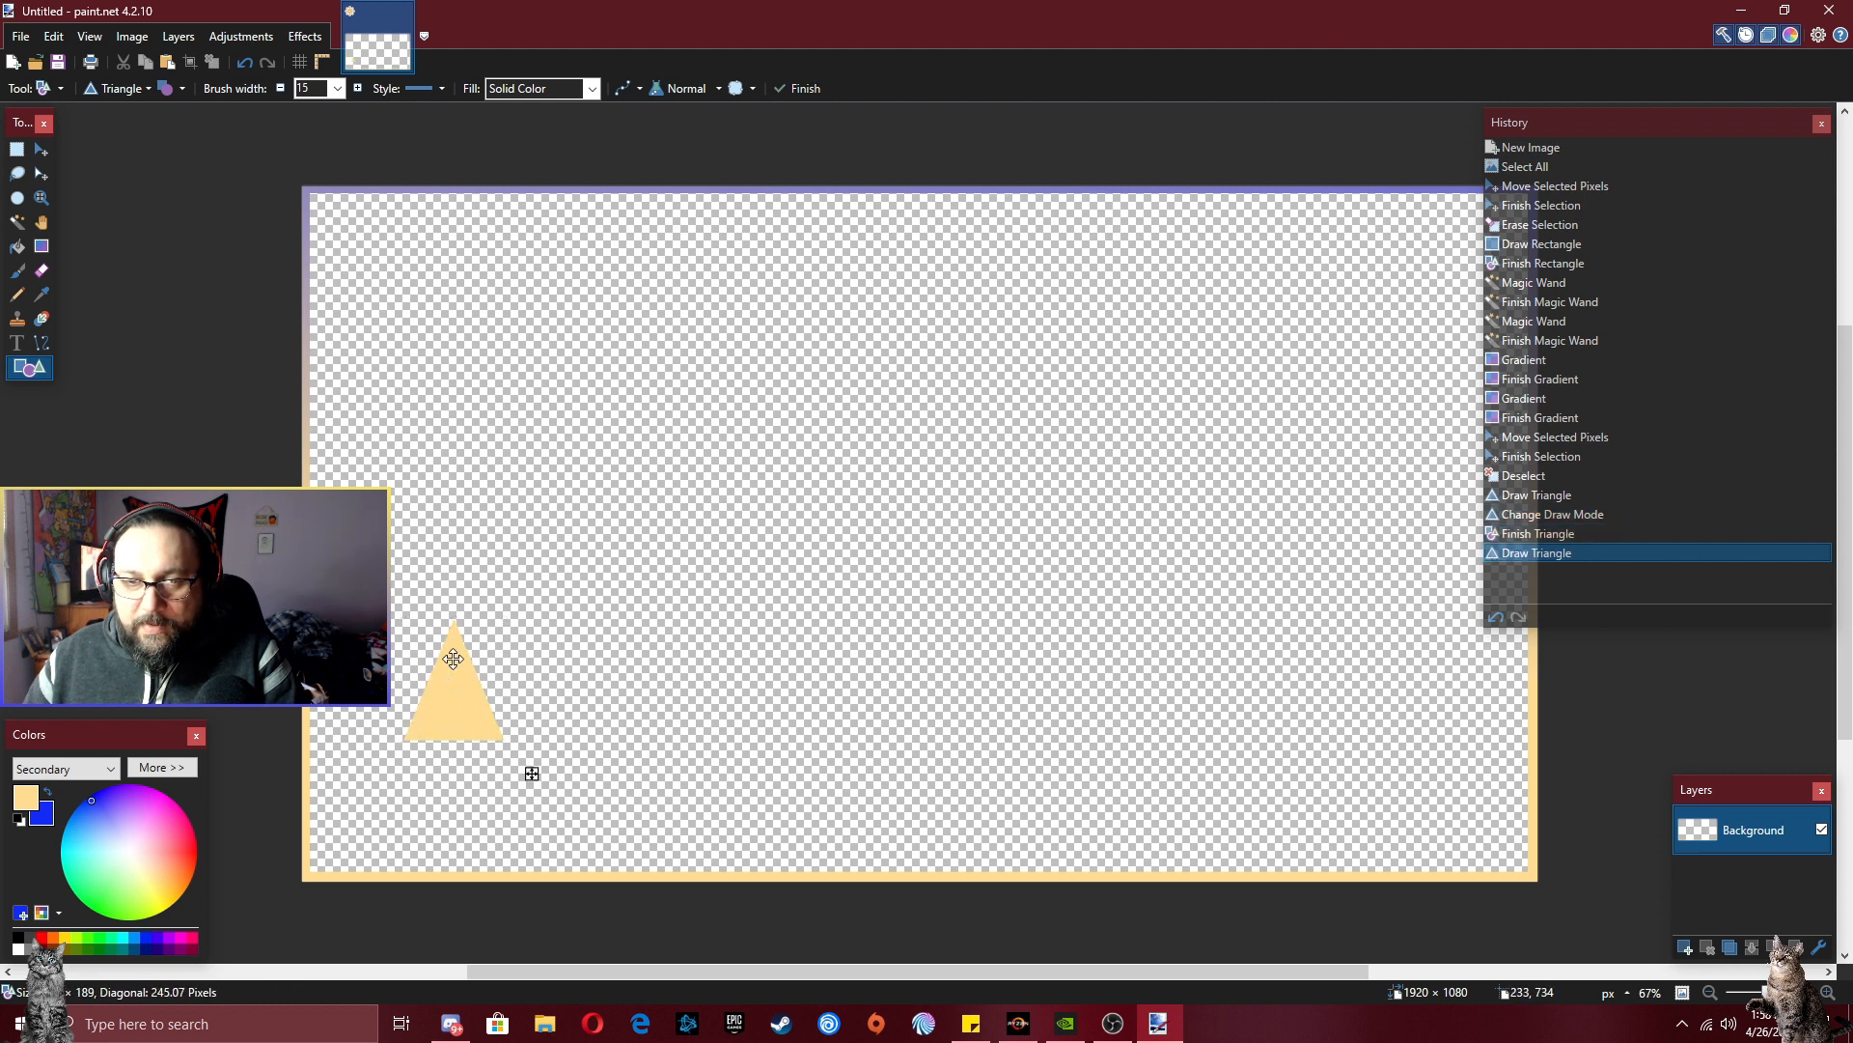
pyautogui.moveTo(453, 666); pyautogui.dragTo(361, 787)
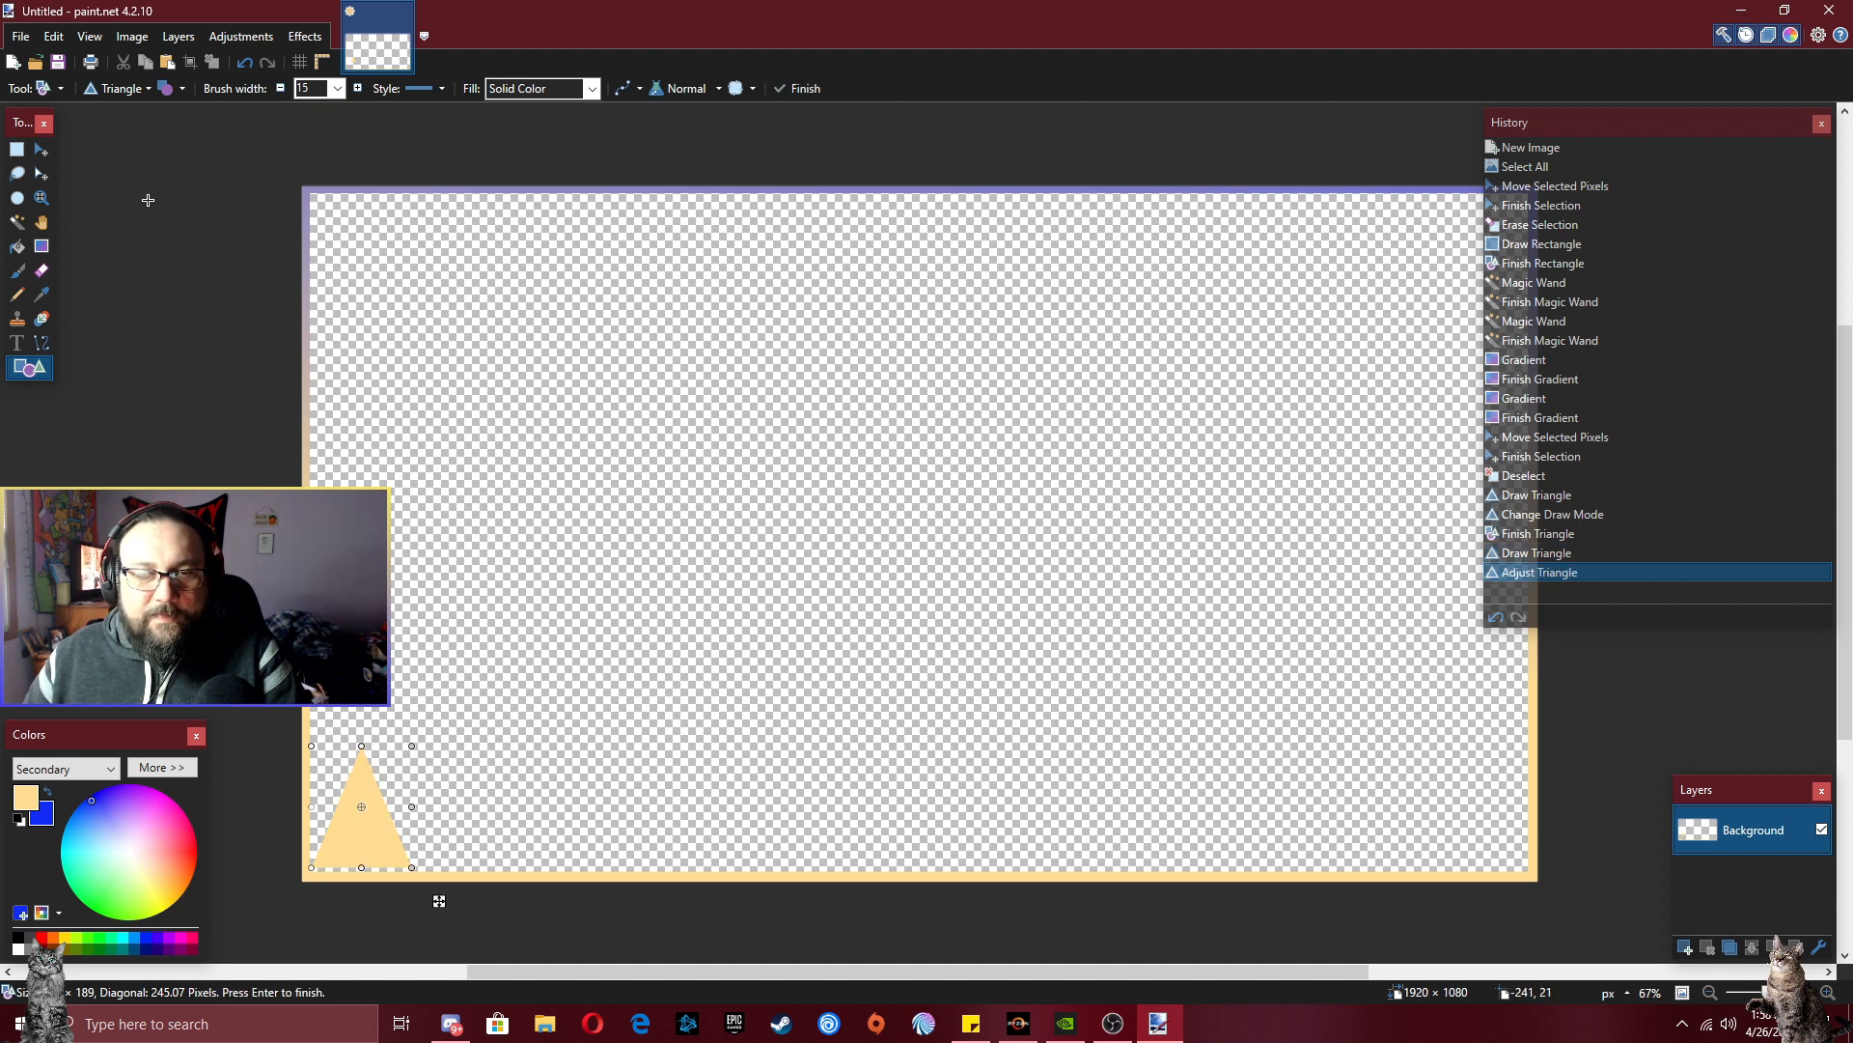
# - Select the triangle with the Magic Wand and apply a Gaussian Blur with a radius of 191
pyautogui.click(18, 222)
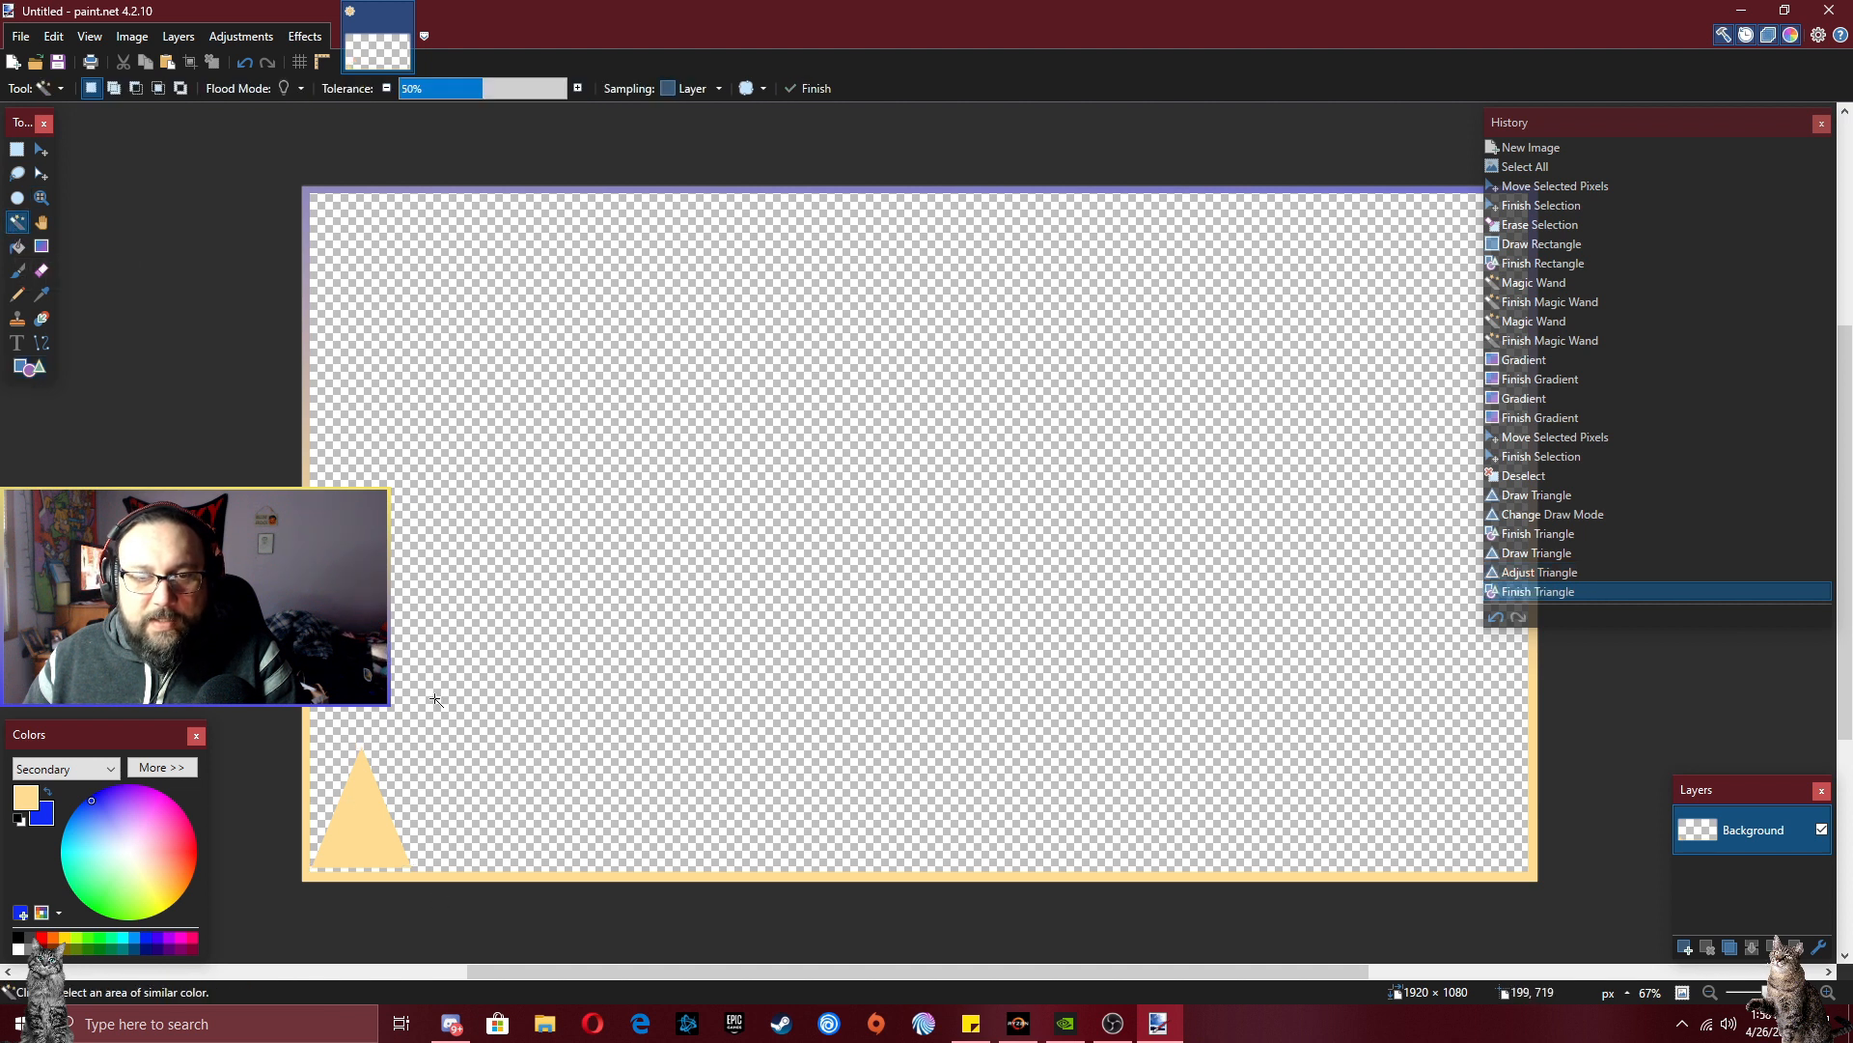
pyautogui.click(377, 832)
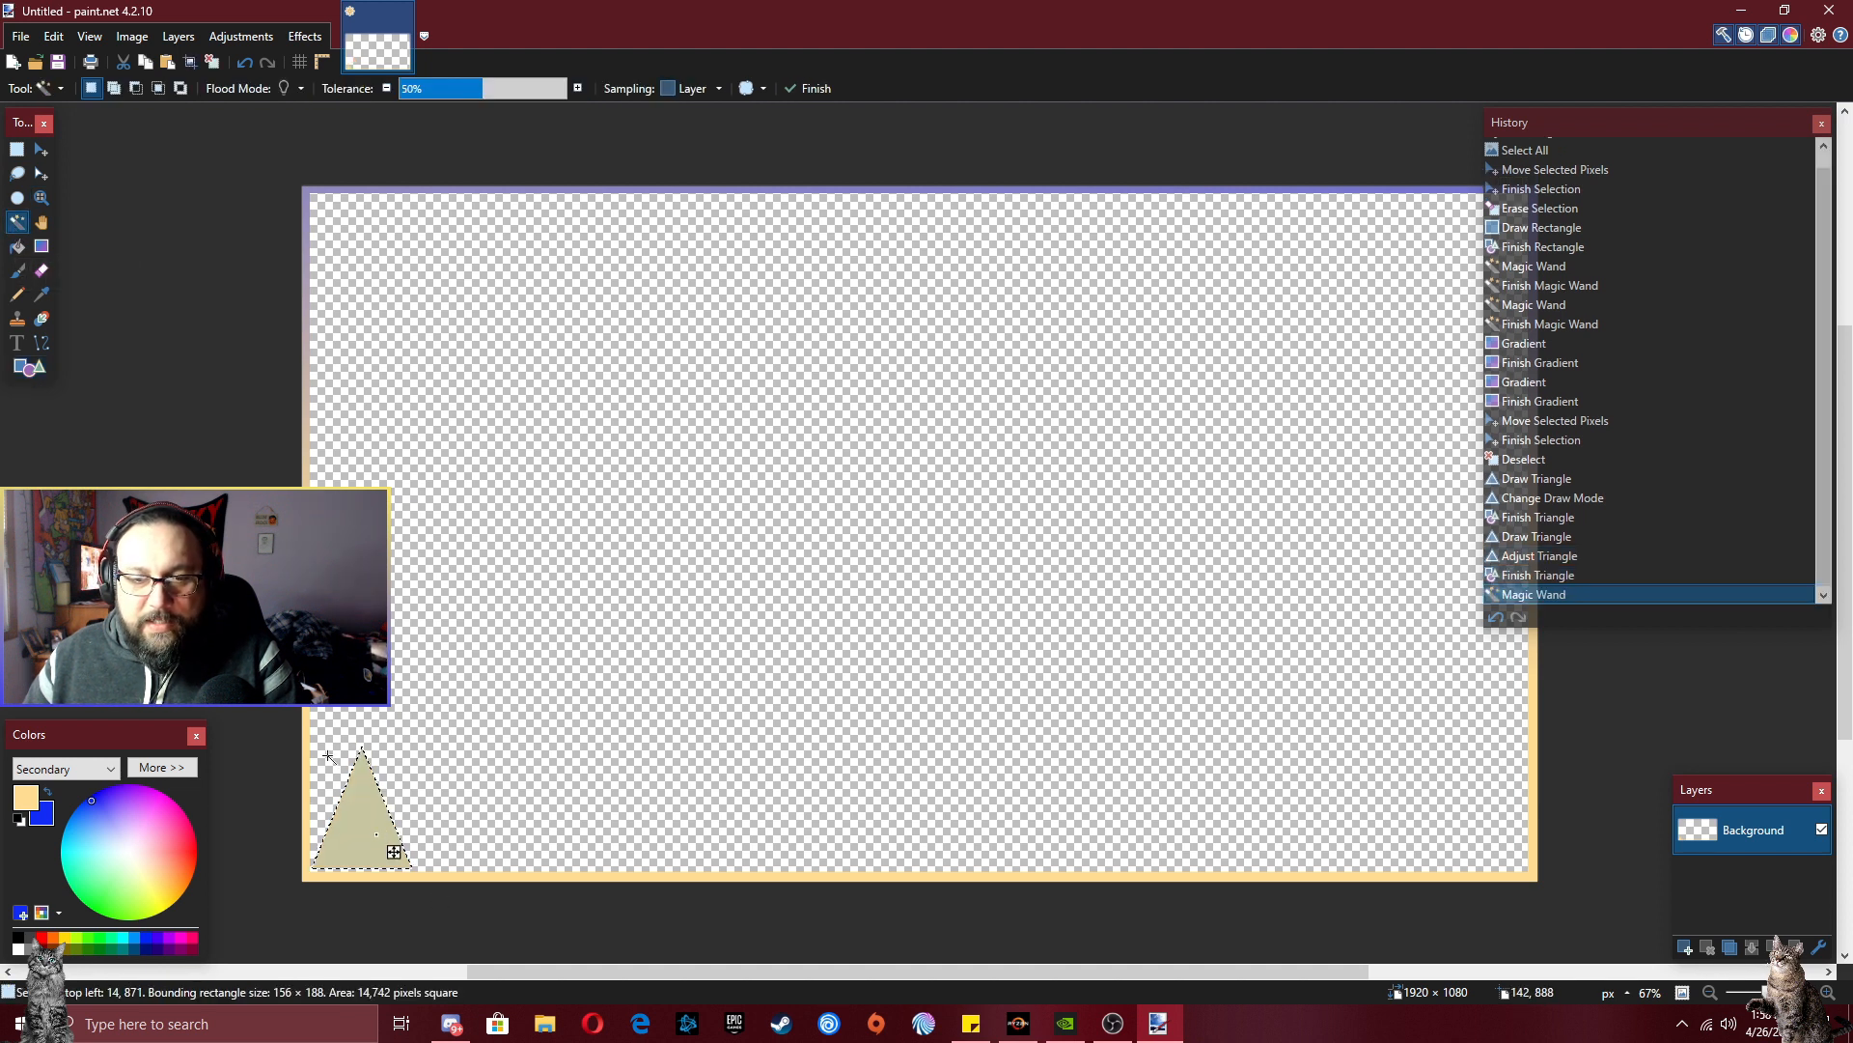
pyautogui.click(308, 37)
pyautogui.moveTo(327, 89)
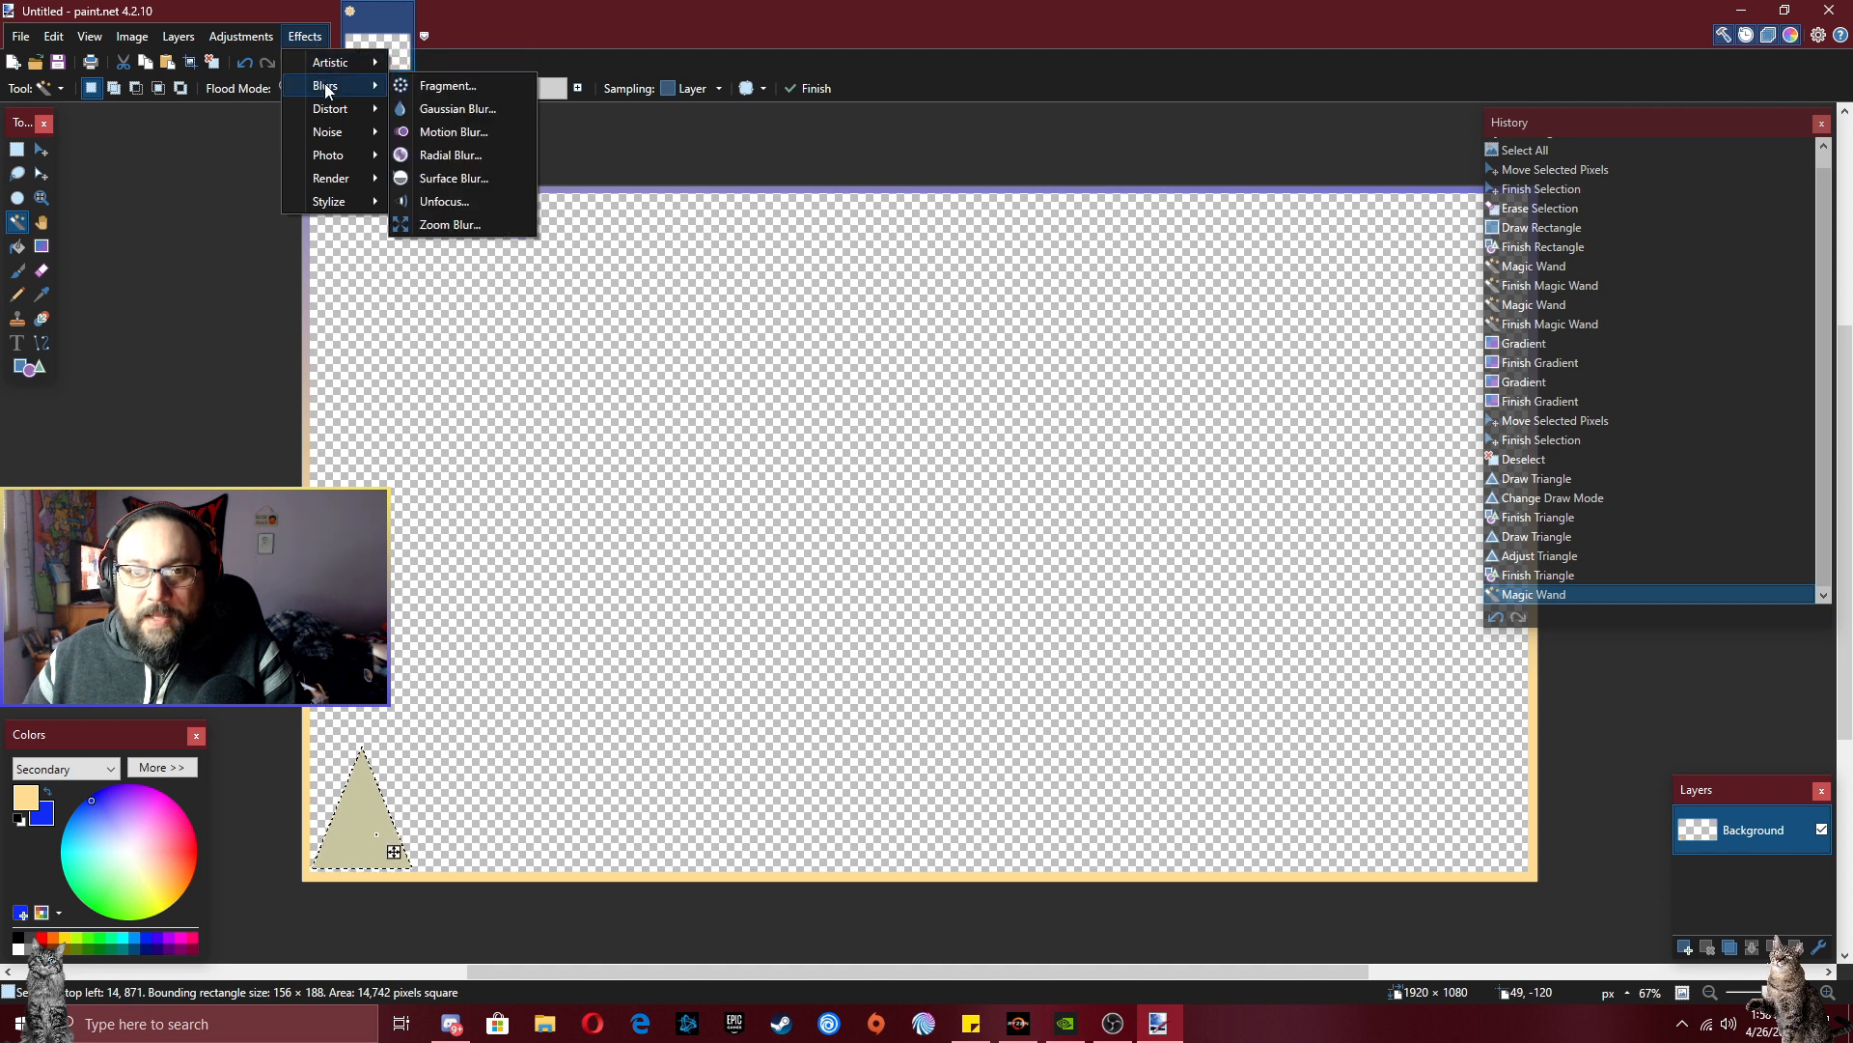
pyautogui.click(463, 109)
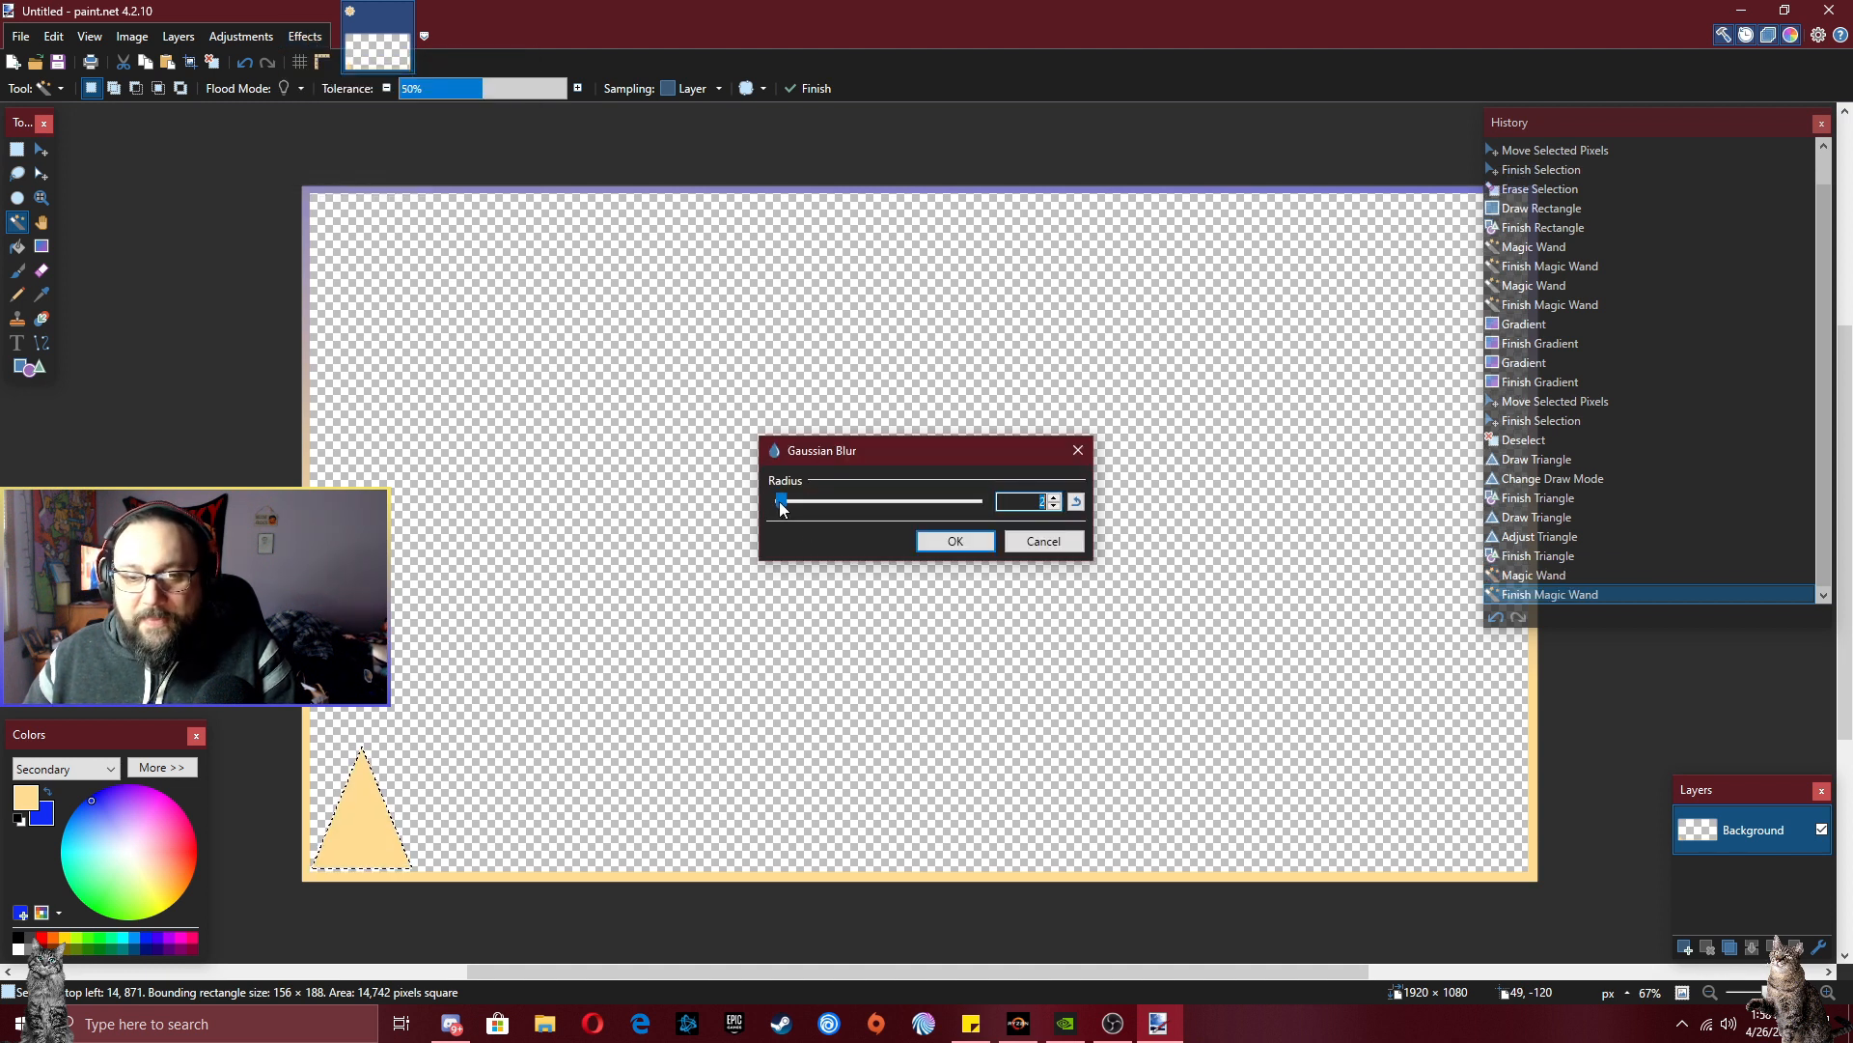
pyautogui.moveTo(781, 509); pyautogui.dragTo(834, 524)
pyautogui.moveTo(881, 501); pyautogui.dragTo(979, 502)
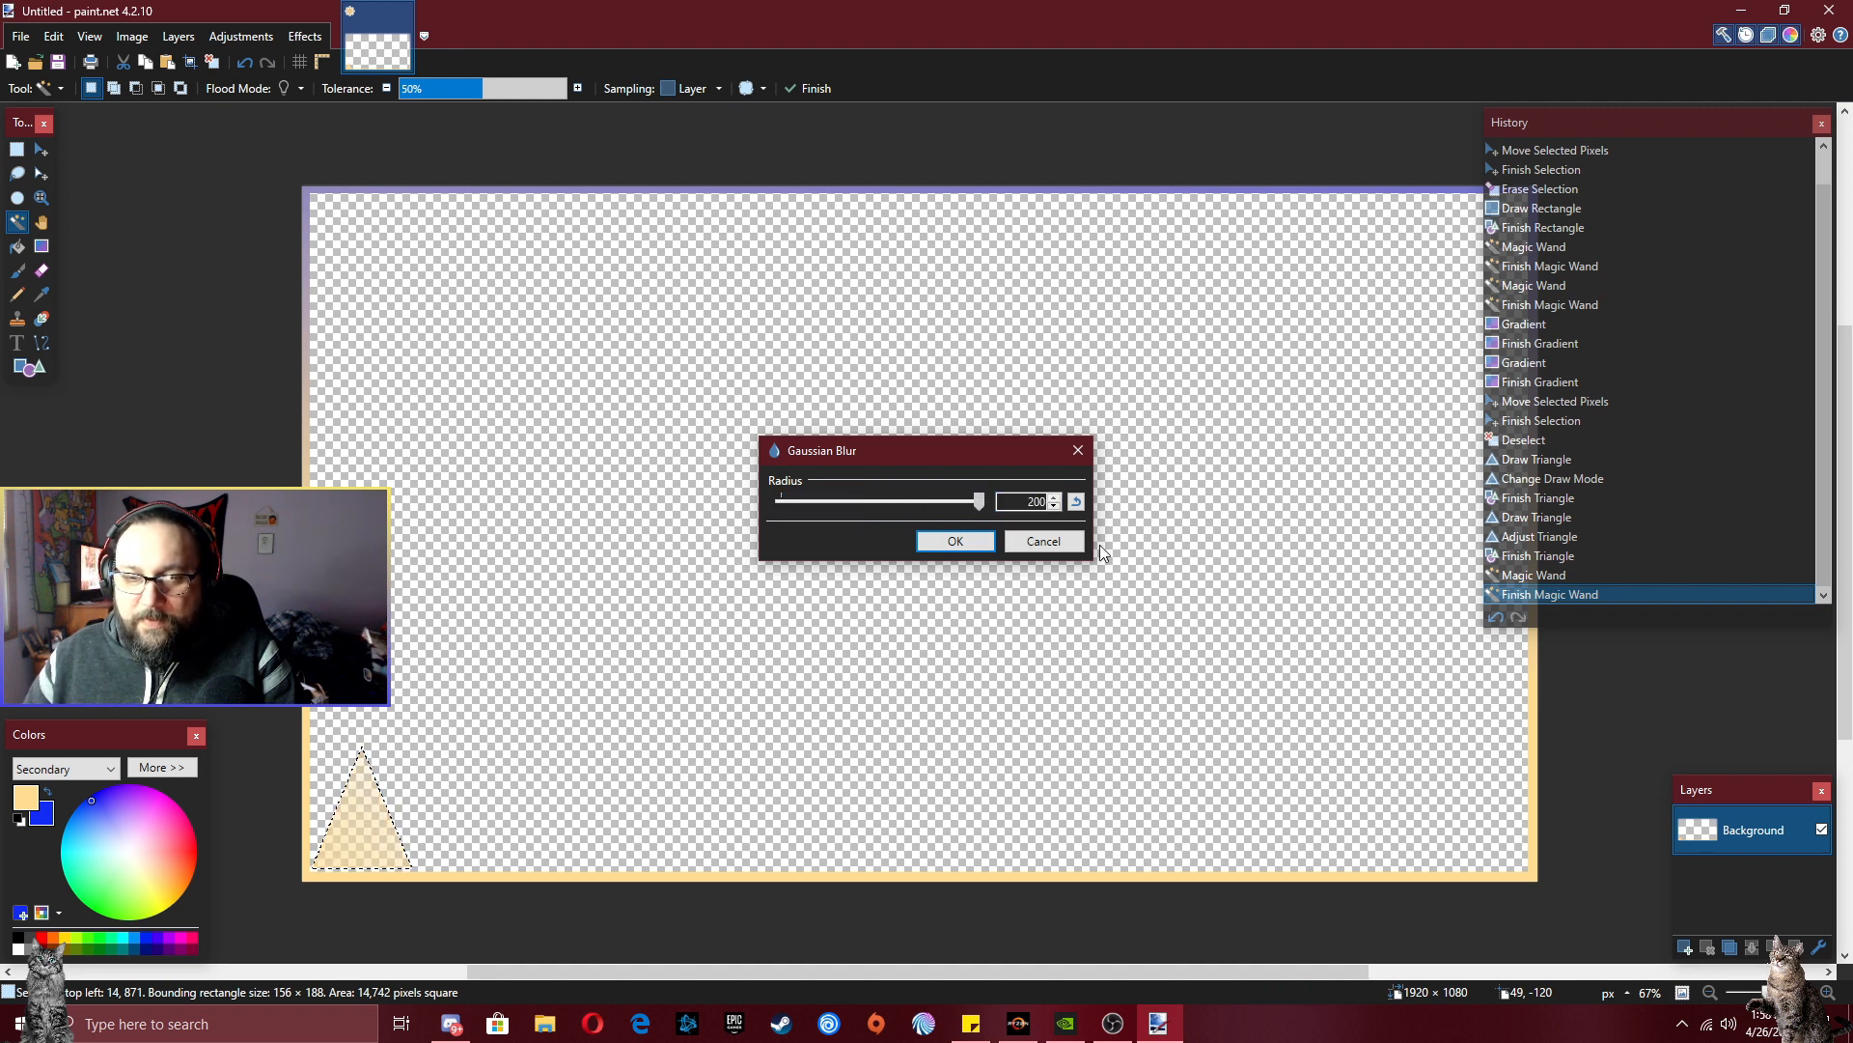
pyautogui.moveTo(981, 502); pyautogui.dragTo(971, 500)
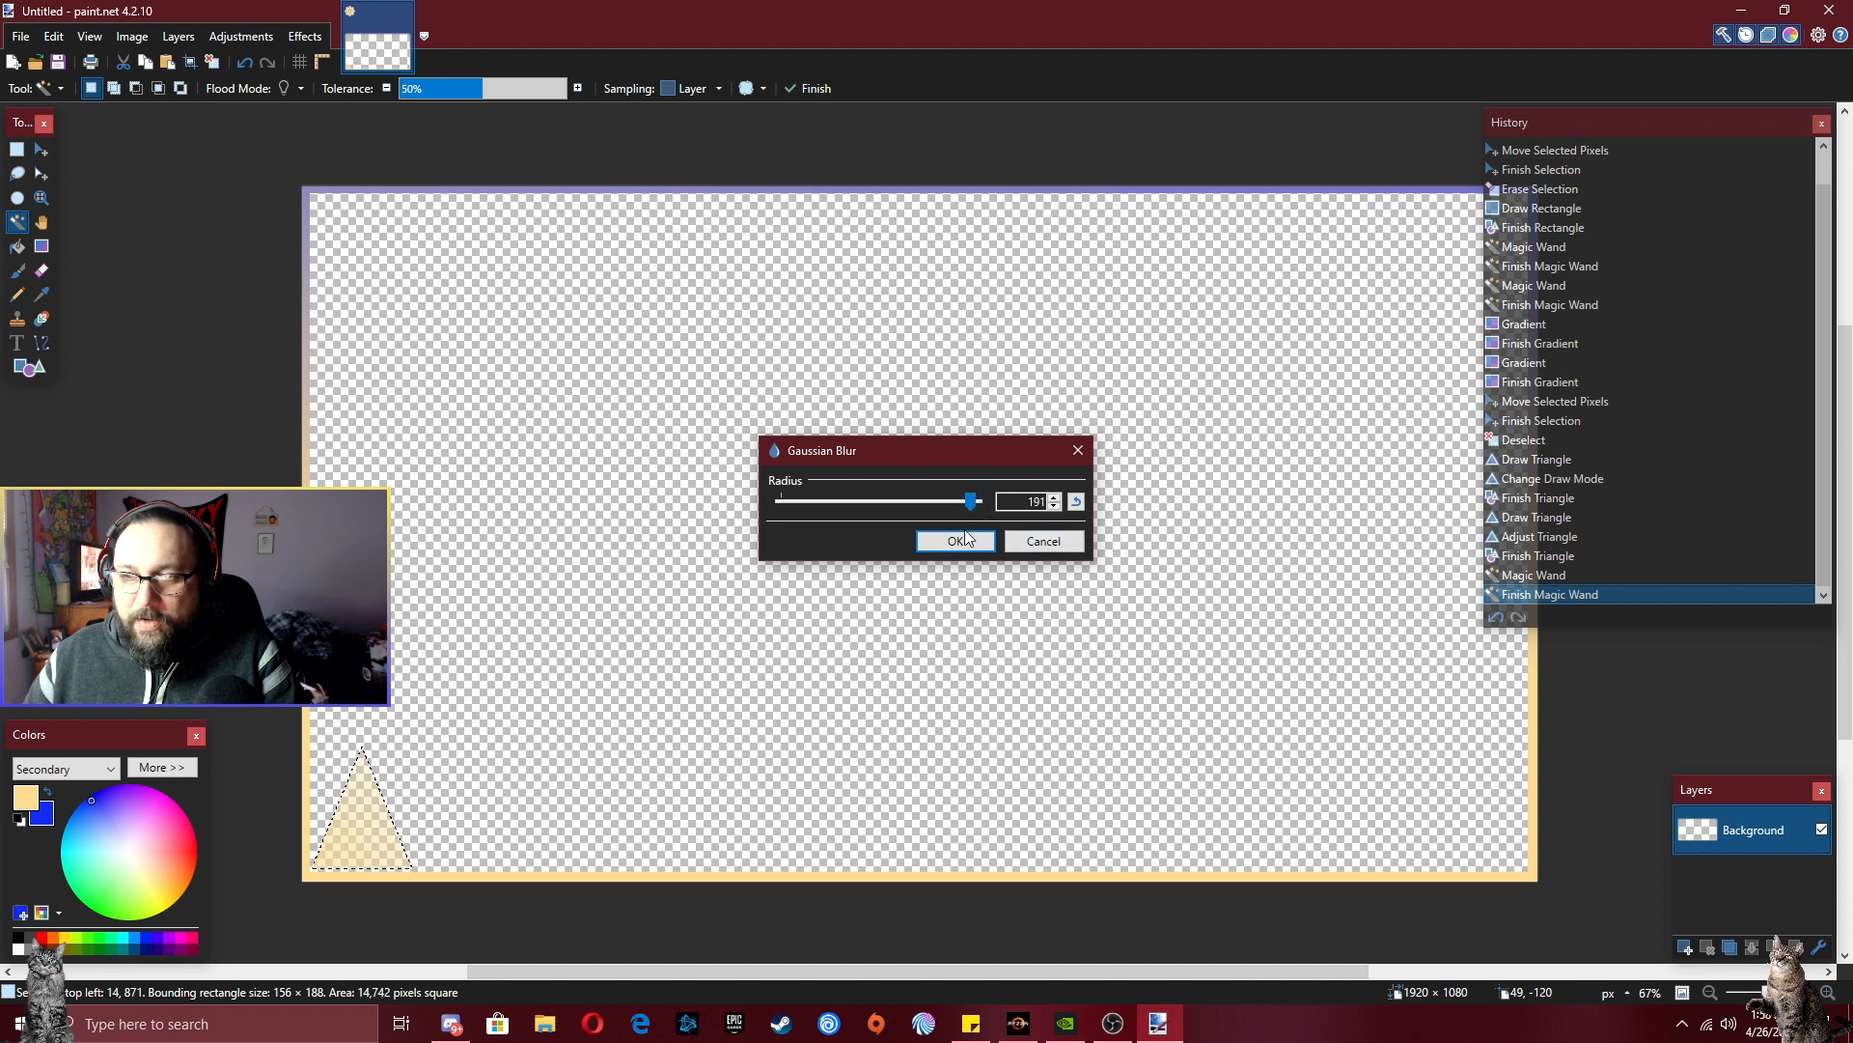
pyautogui.click(957, 539)
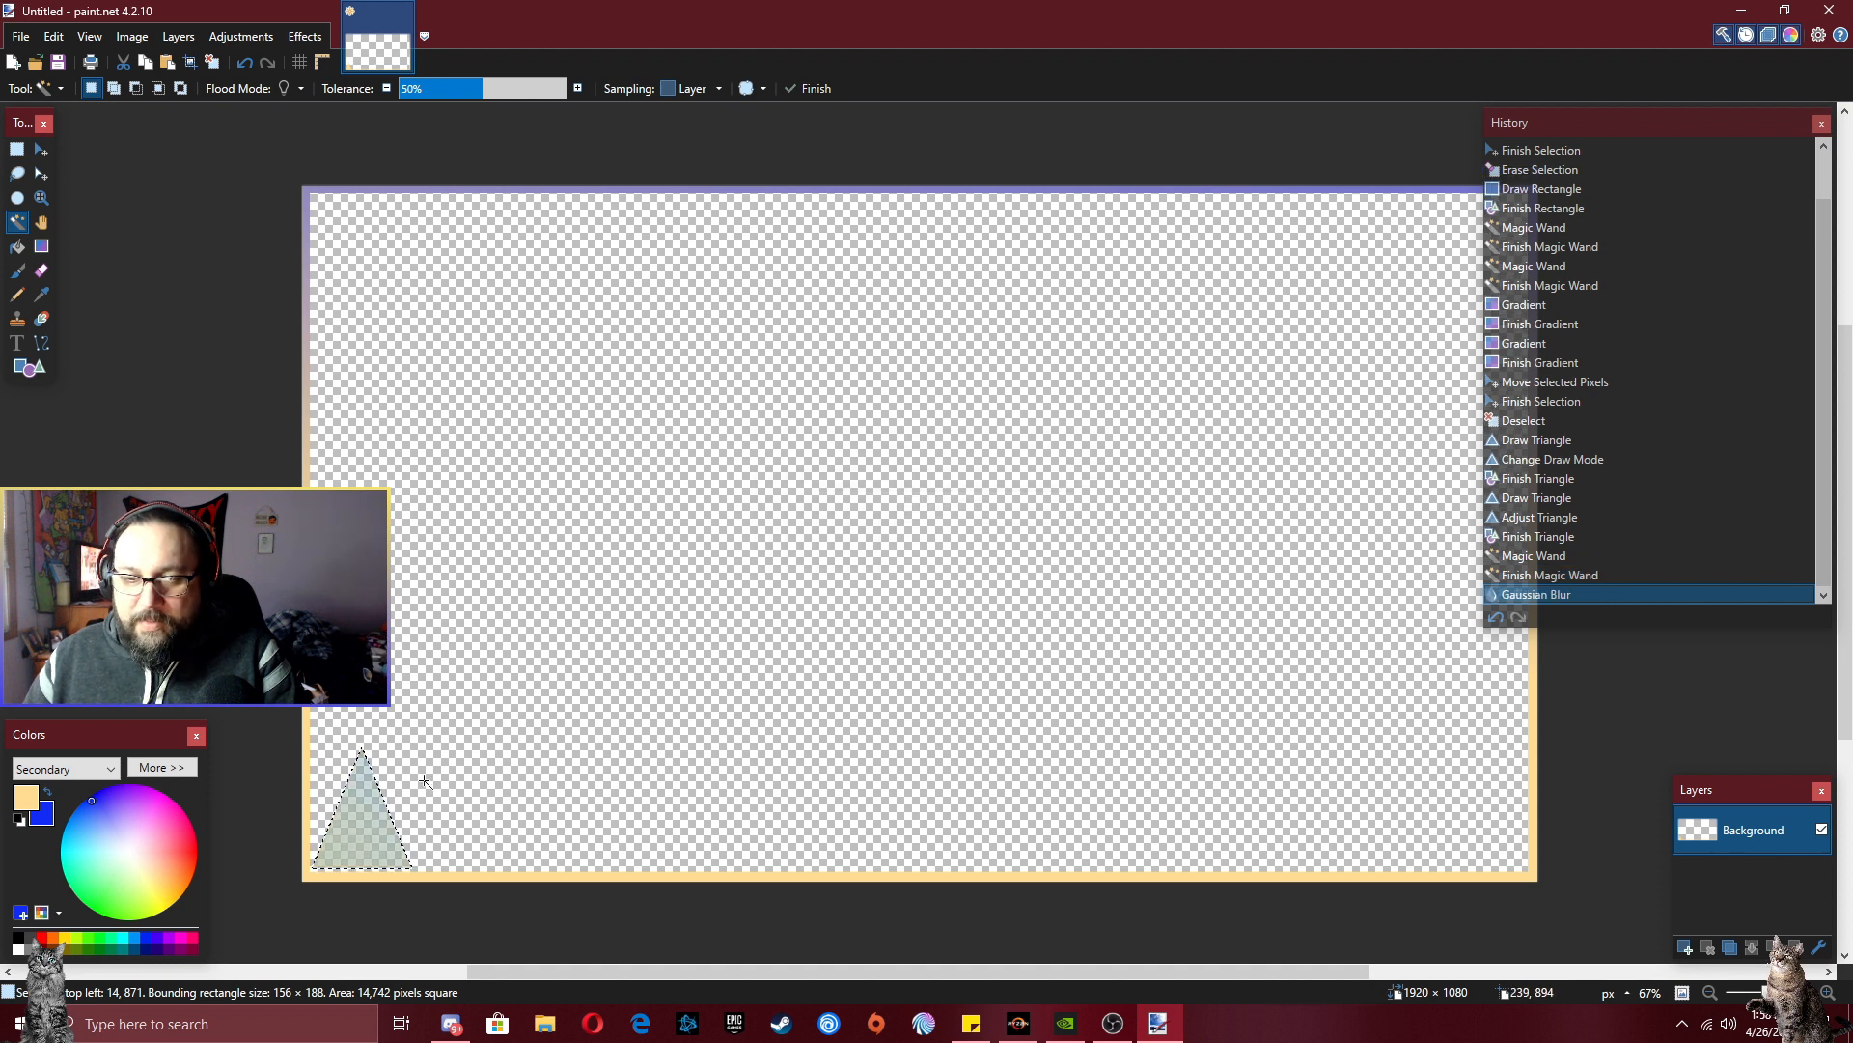
# - Move the blurred triangle down and left into the frame's lower-left corner so it overlaps the border, and deselect it
pyautogui.click(41, 148)
pyautogui.moveTo(361, 833)
pyautogui.mouseDown()
pyautogui.moveTo(331, 844)
pyautogui.moveTo(350, 840)
pyautogui.mouseUp()
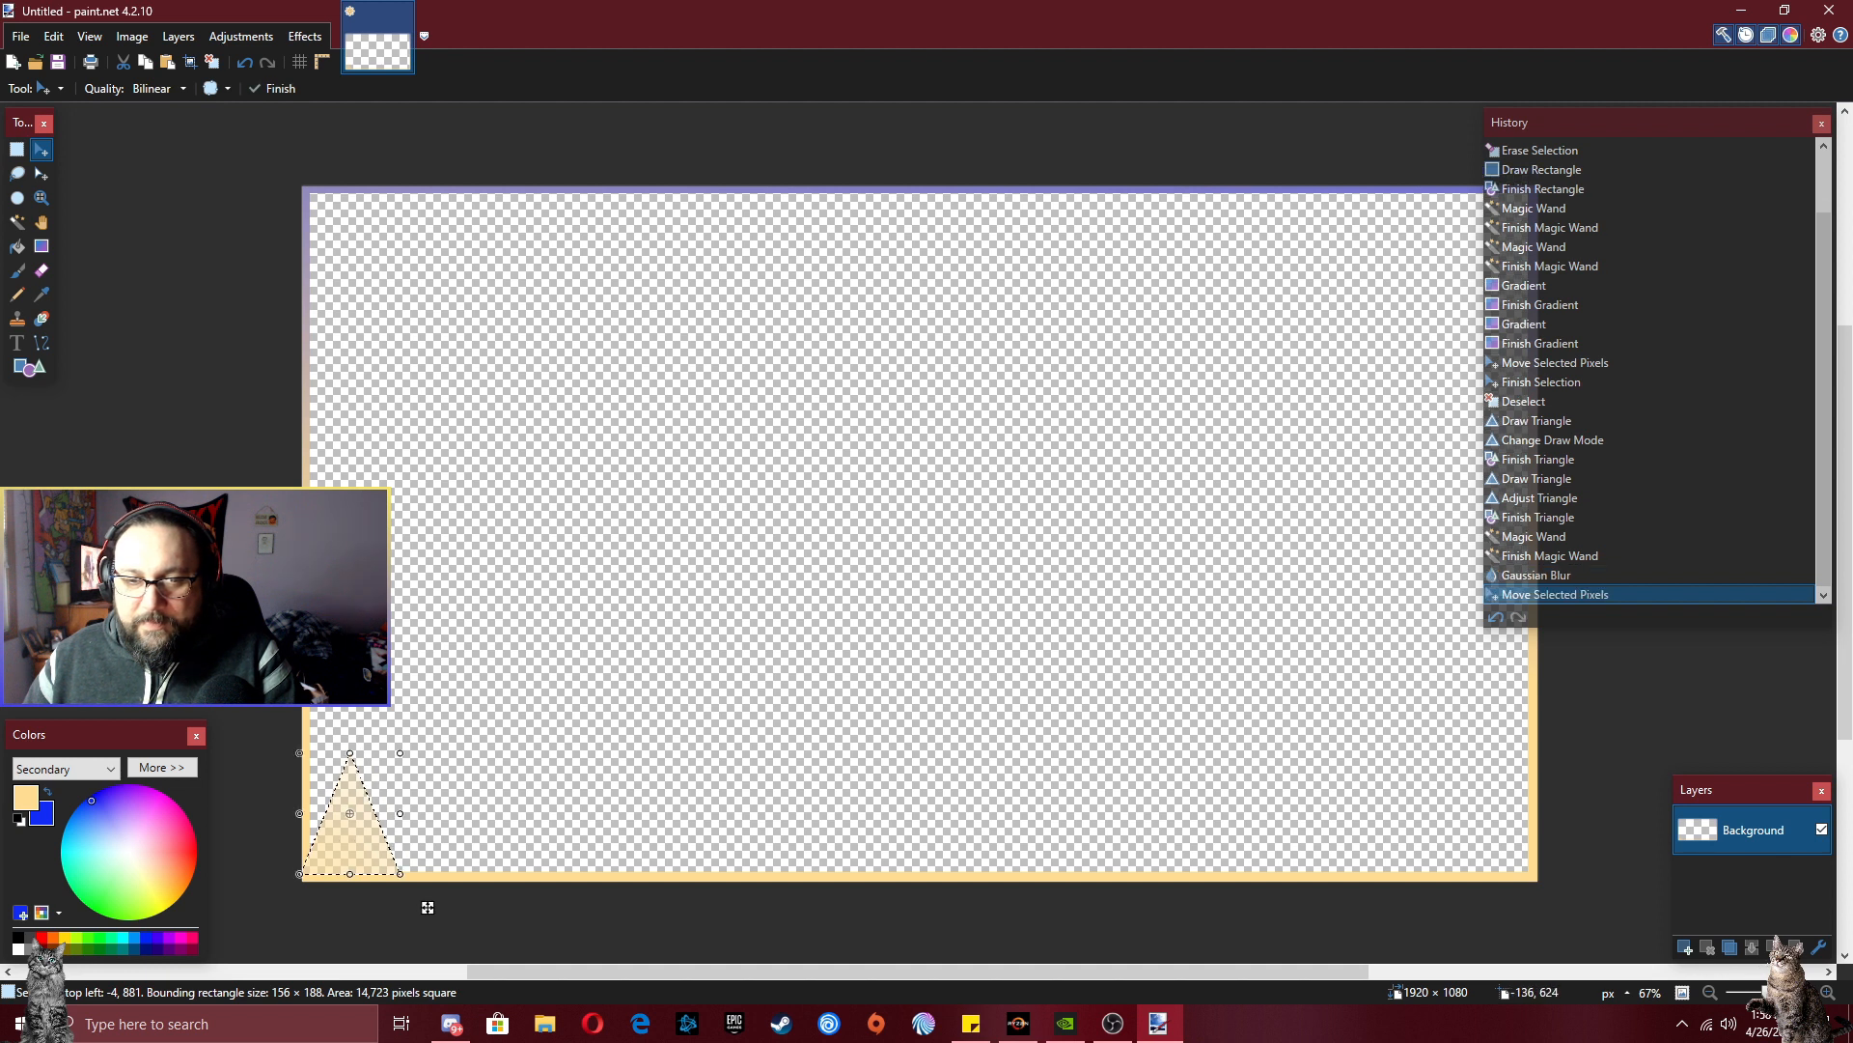
pyautogui.hotkey('ctrl', 'd')
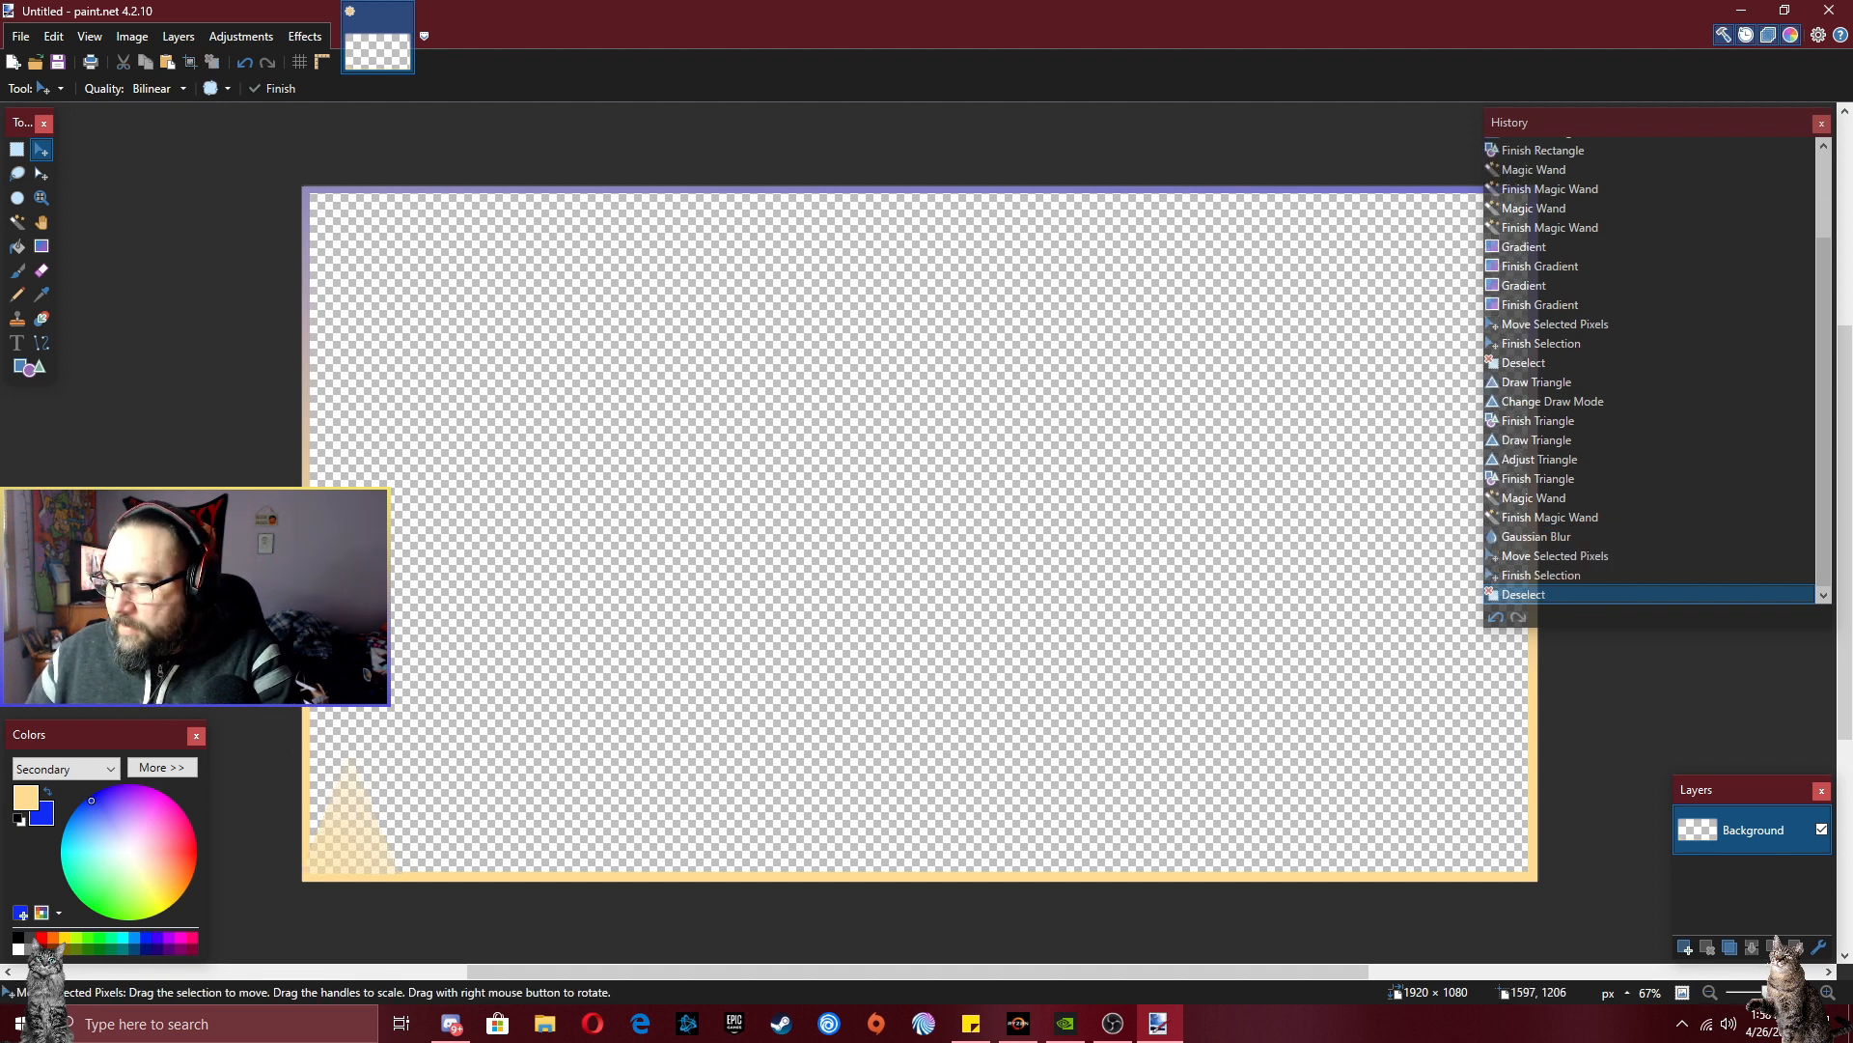
pyautogui.hotkey('ctrl', '-')
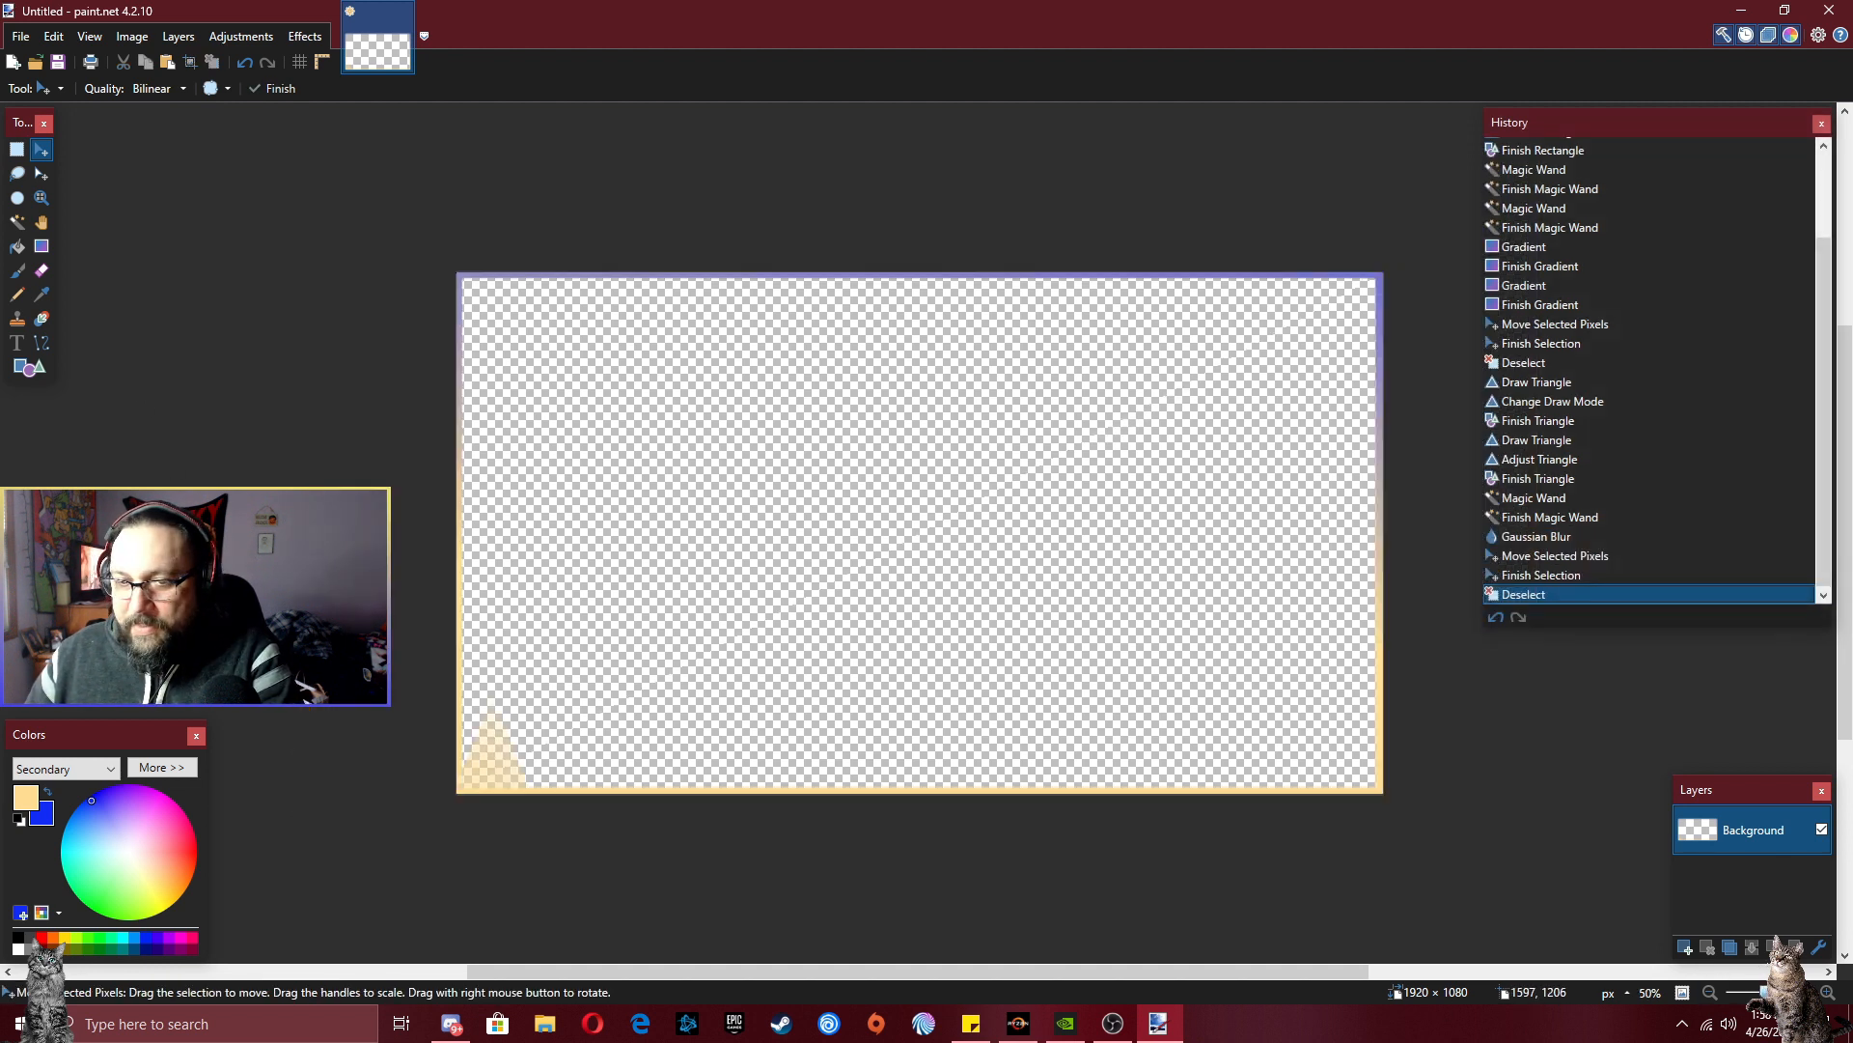
pyautogui.hotkey('ctrl', '-')
pyautogui.hotkey('ctrl', '+')
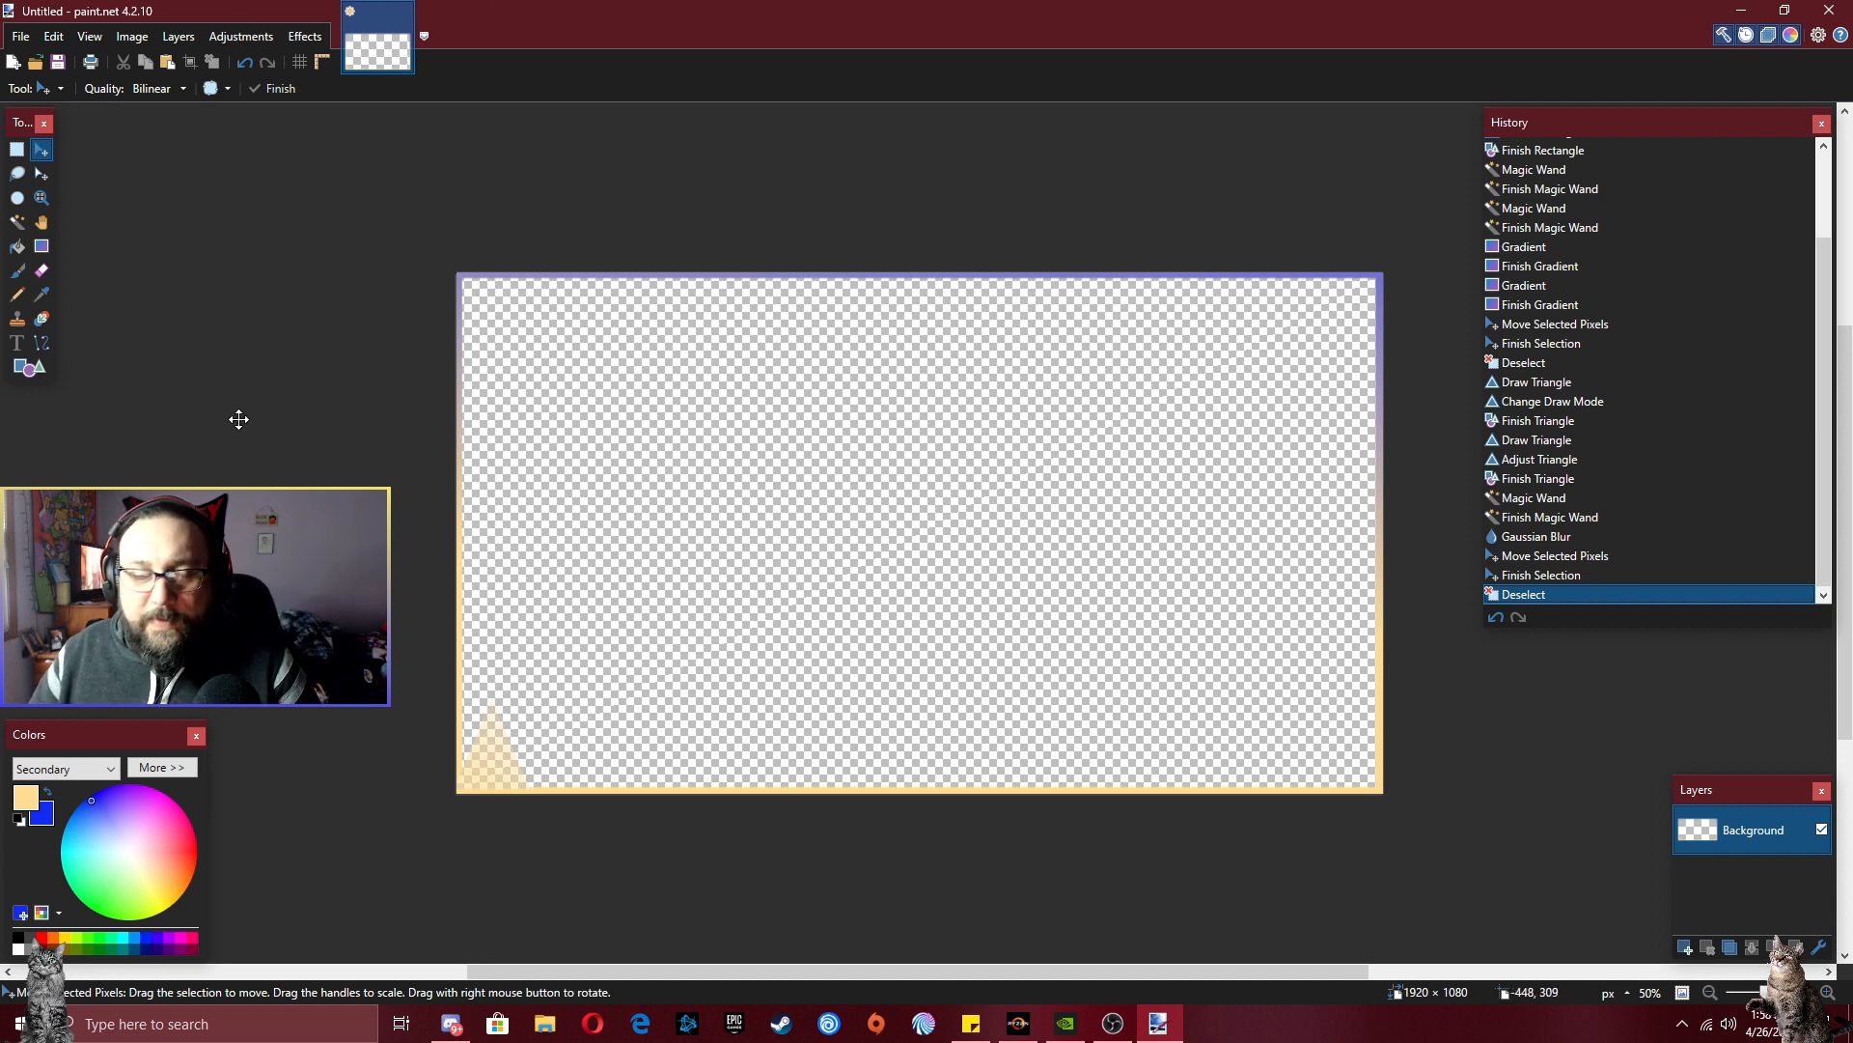
pyautogui.click(29, 367)
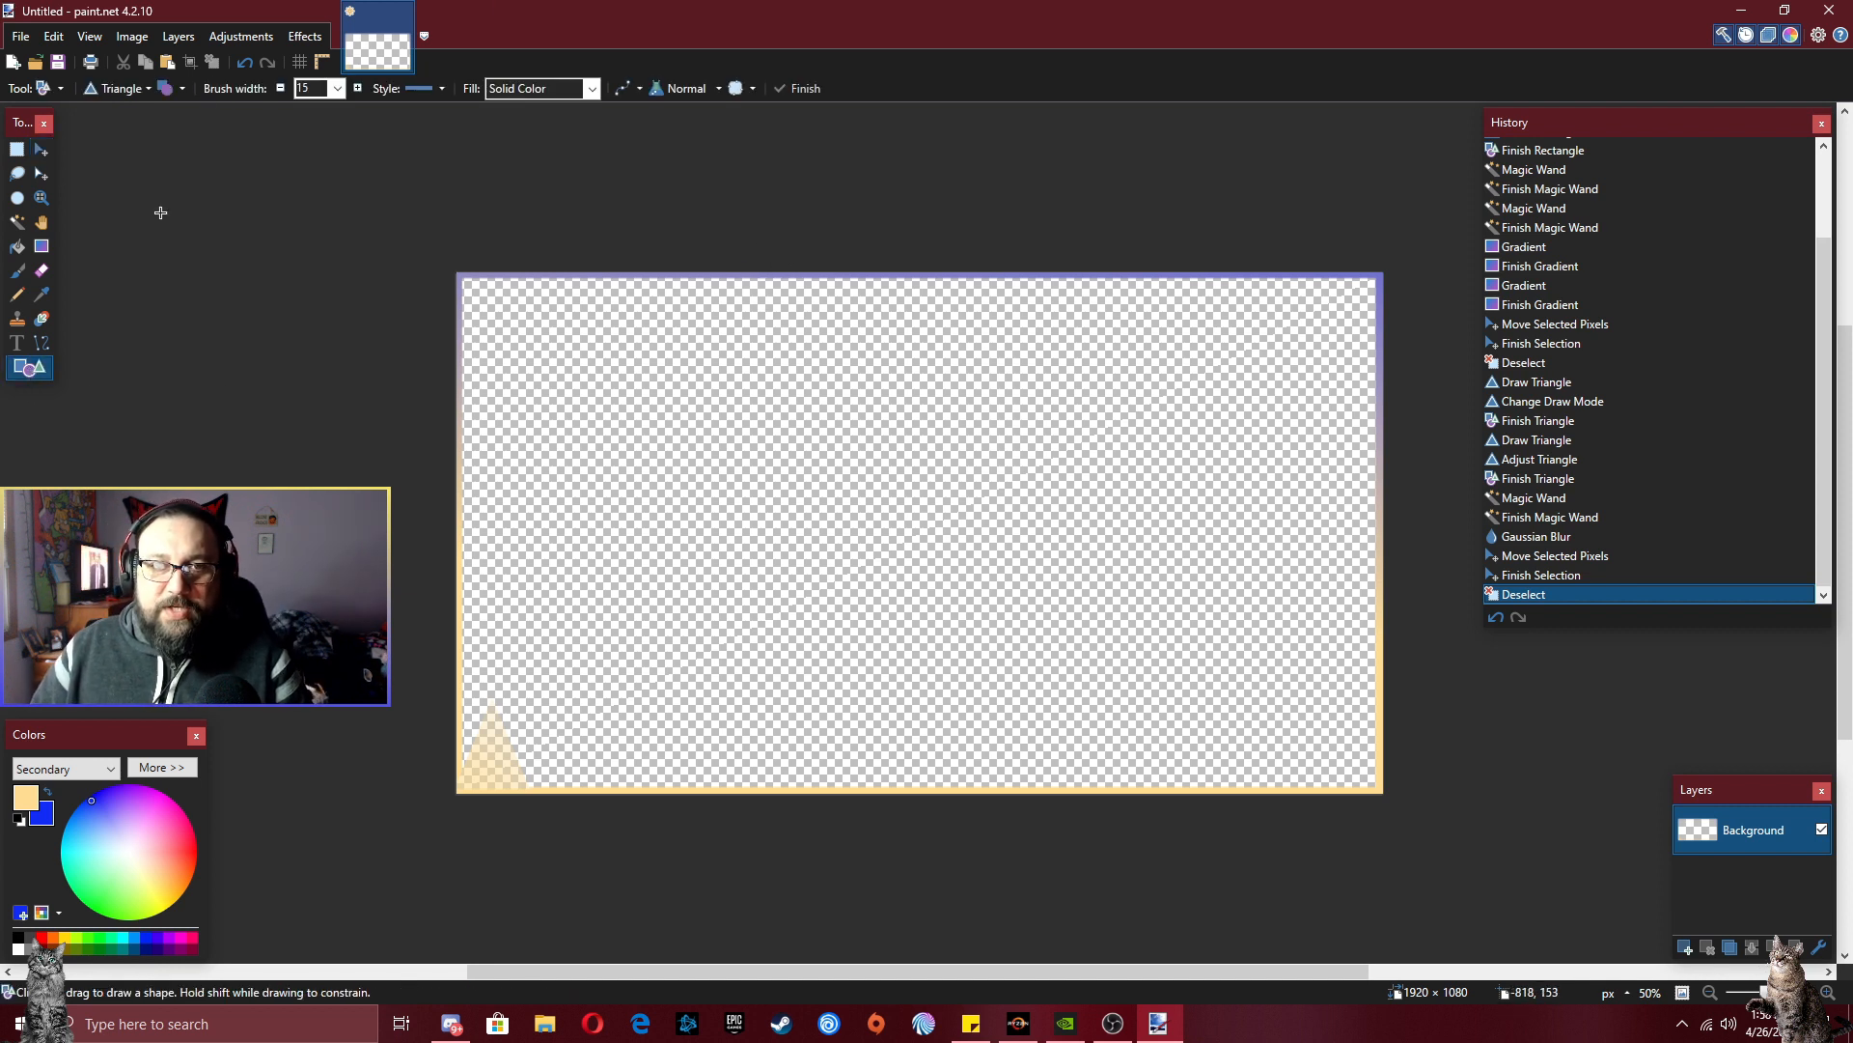
pyautogui.click(169, 88)
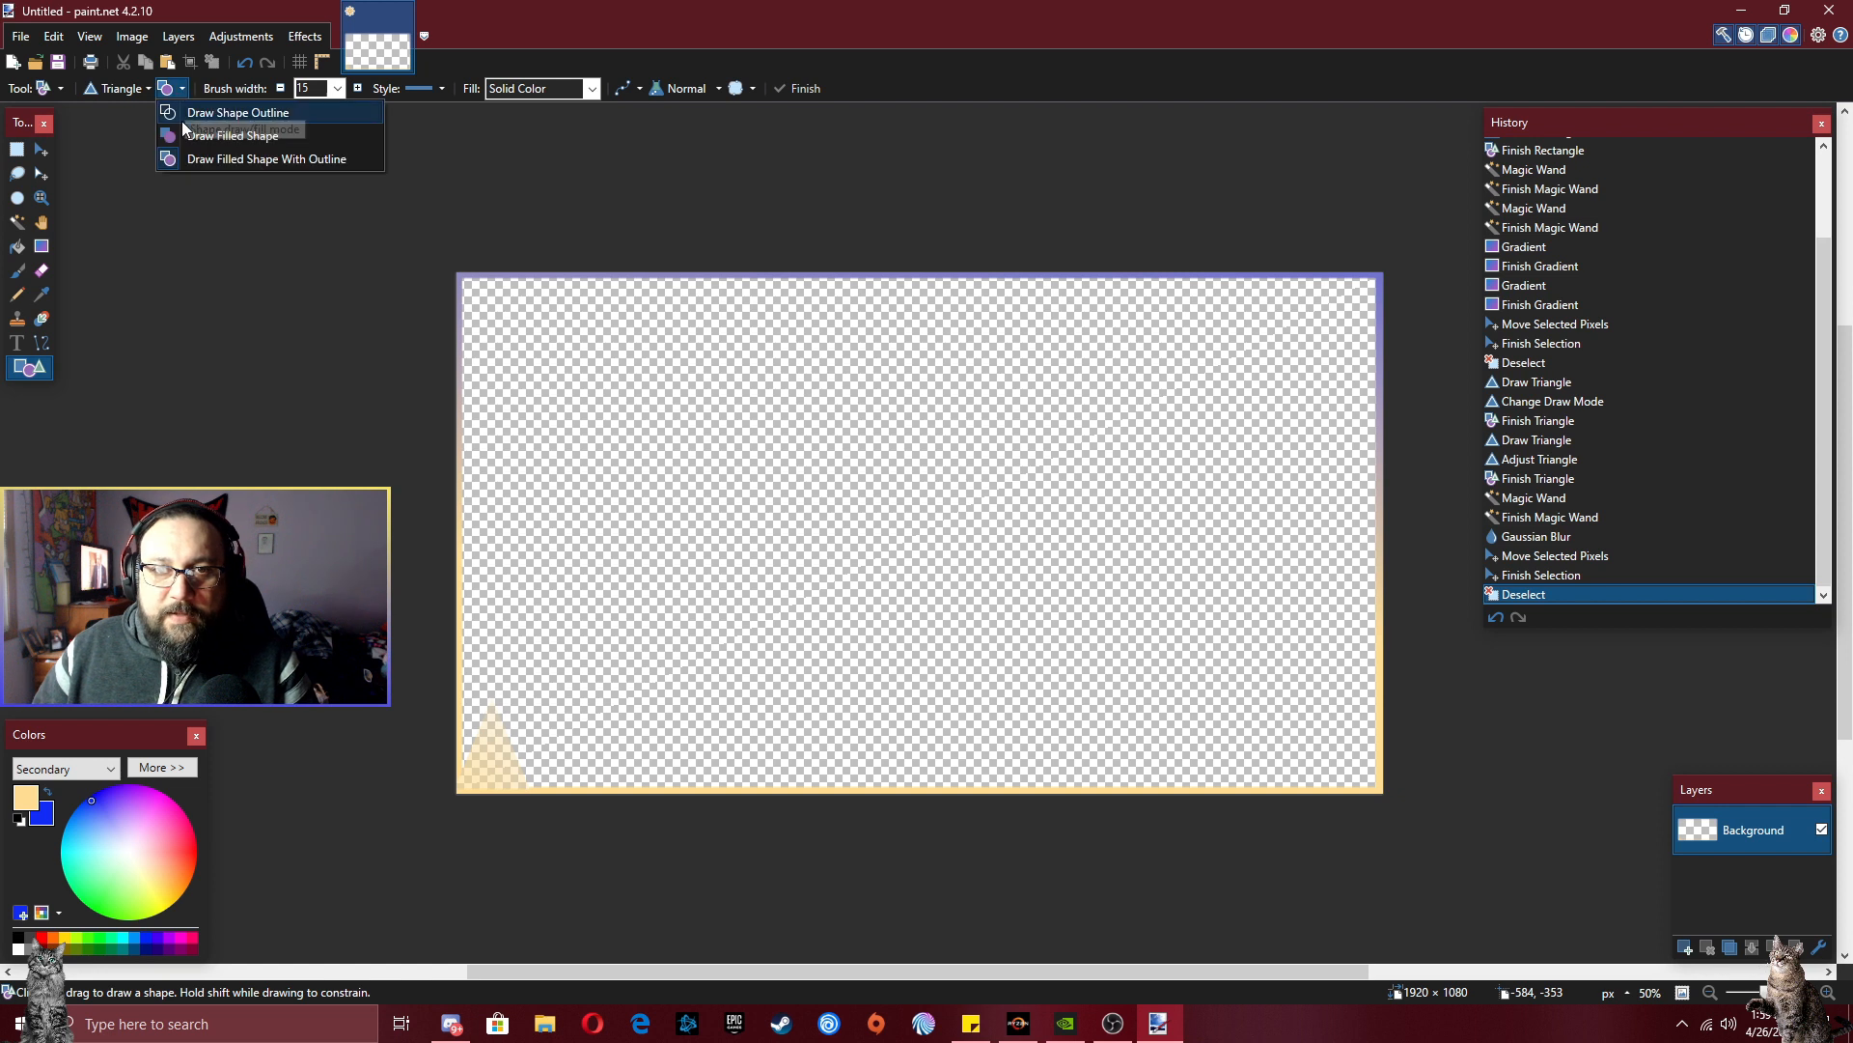
pyautogui.click(286, 453)
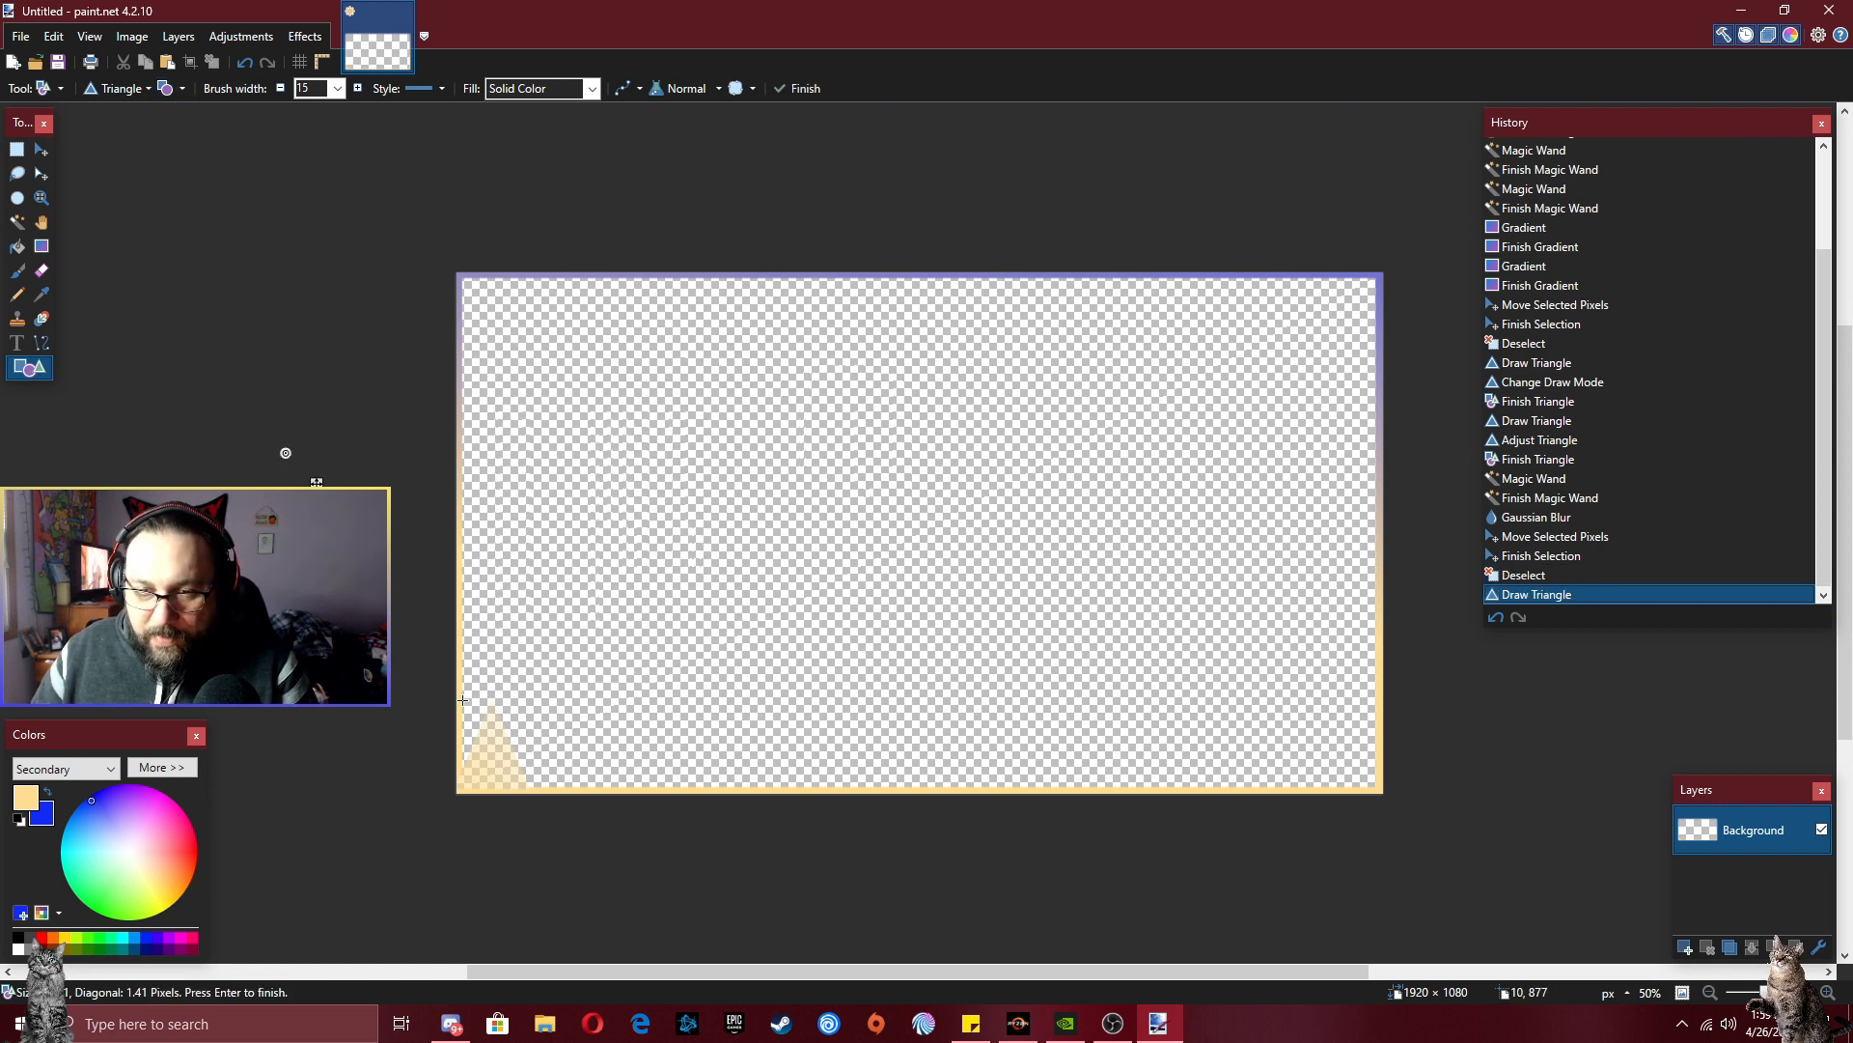
pyautogui.click(17, 221)
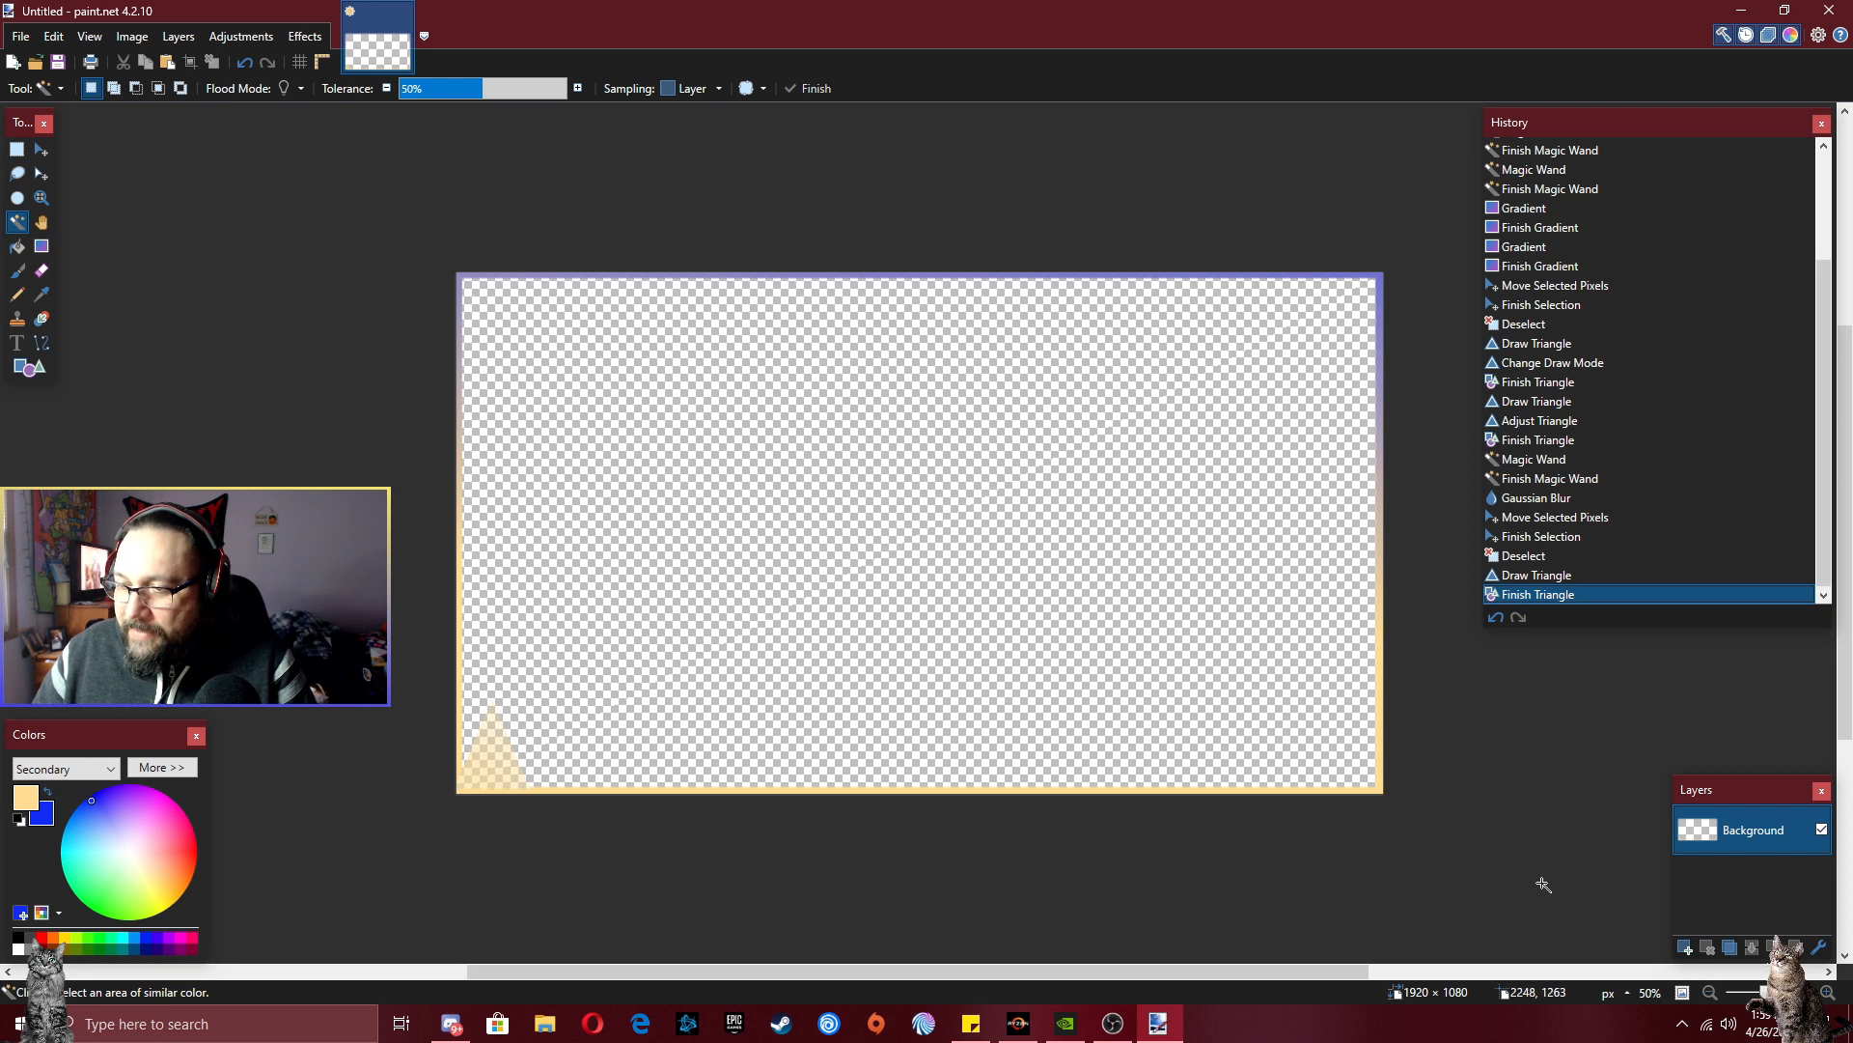
# - Add a new layer and draw a light orange right-pointing arrow outline about 212 pixels tall in the frame's lower-right corner
pyautogui.click(1685, 948)
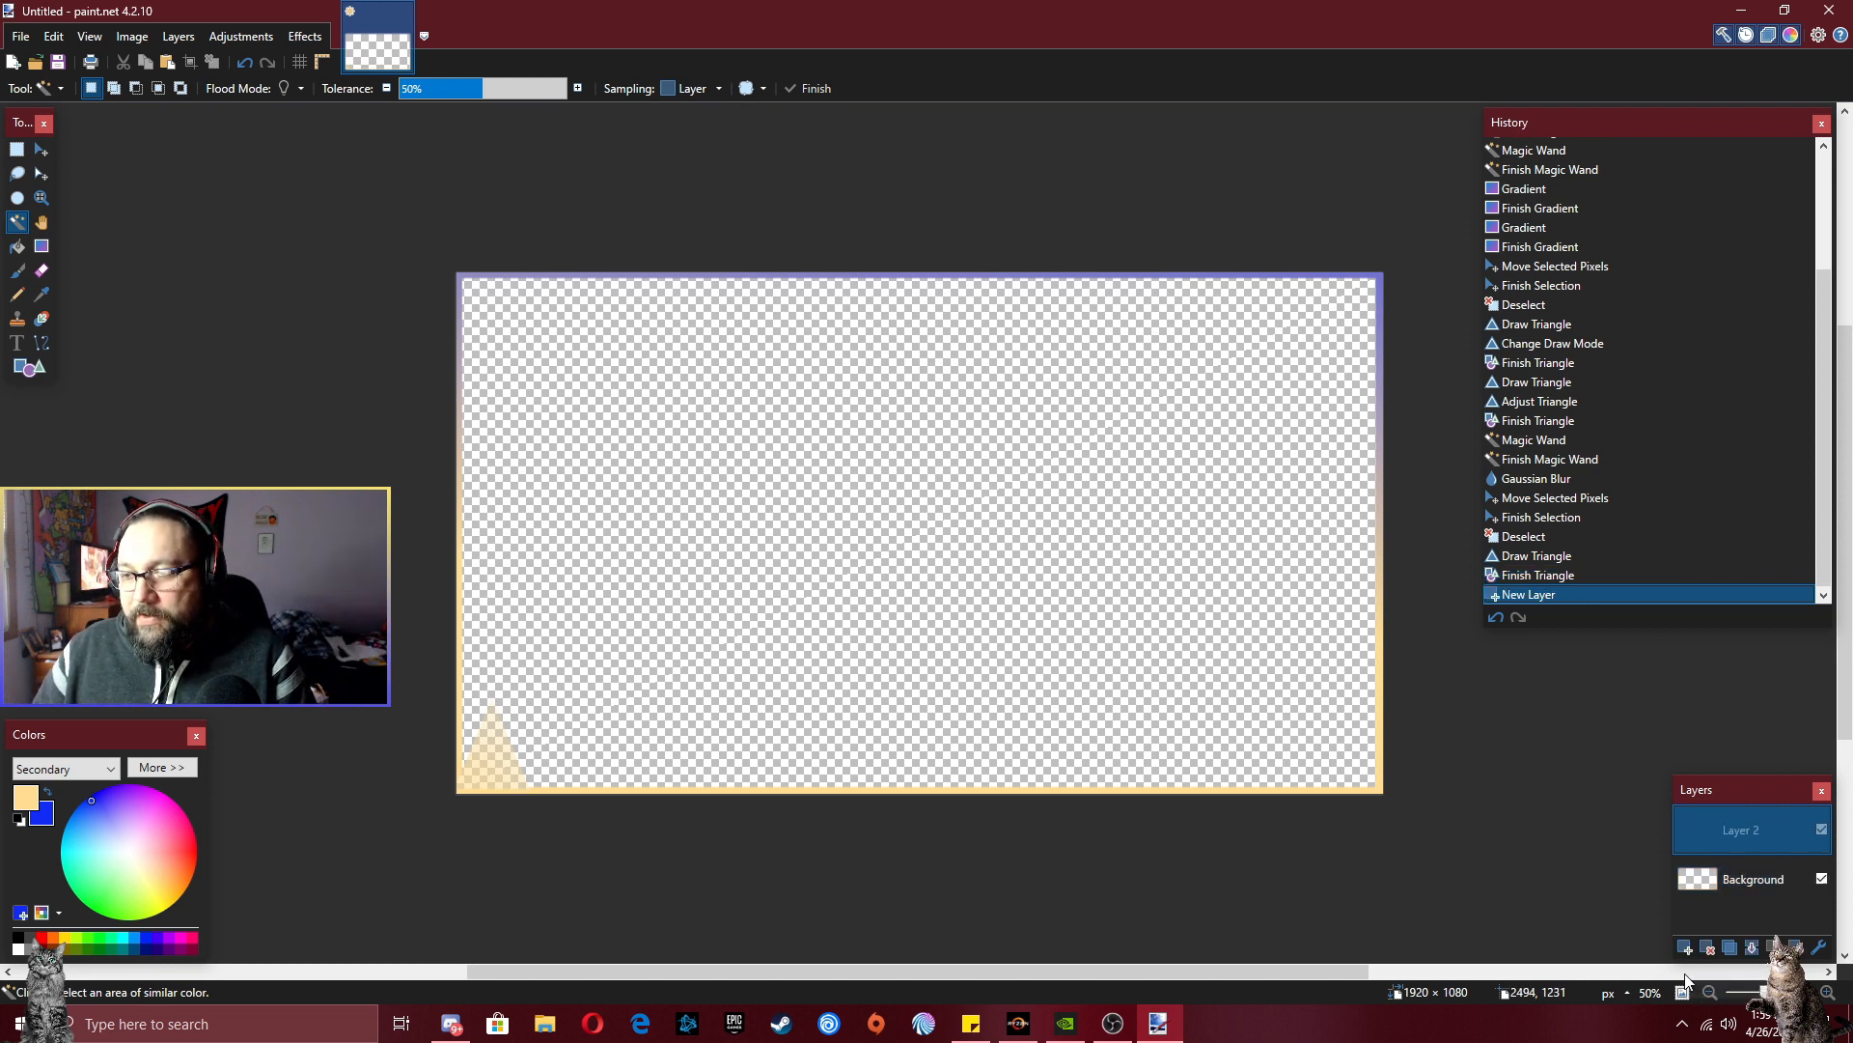
pyautogui.click(29, 368)
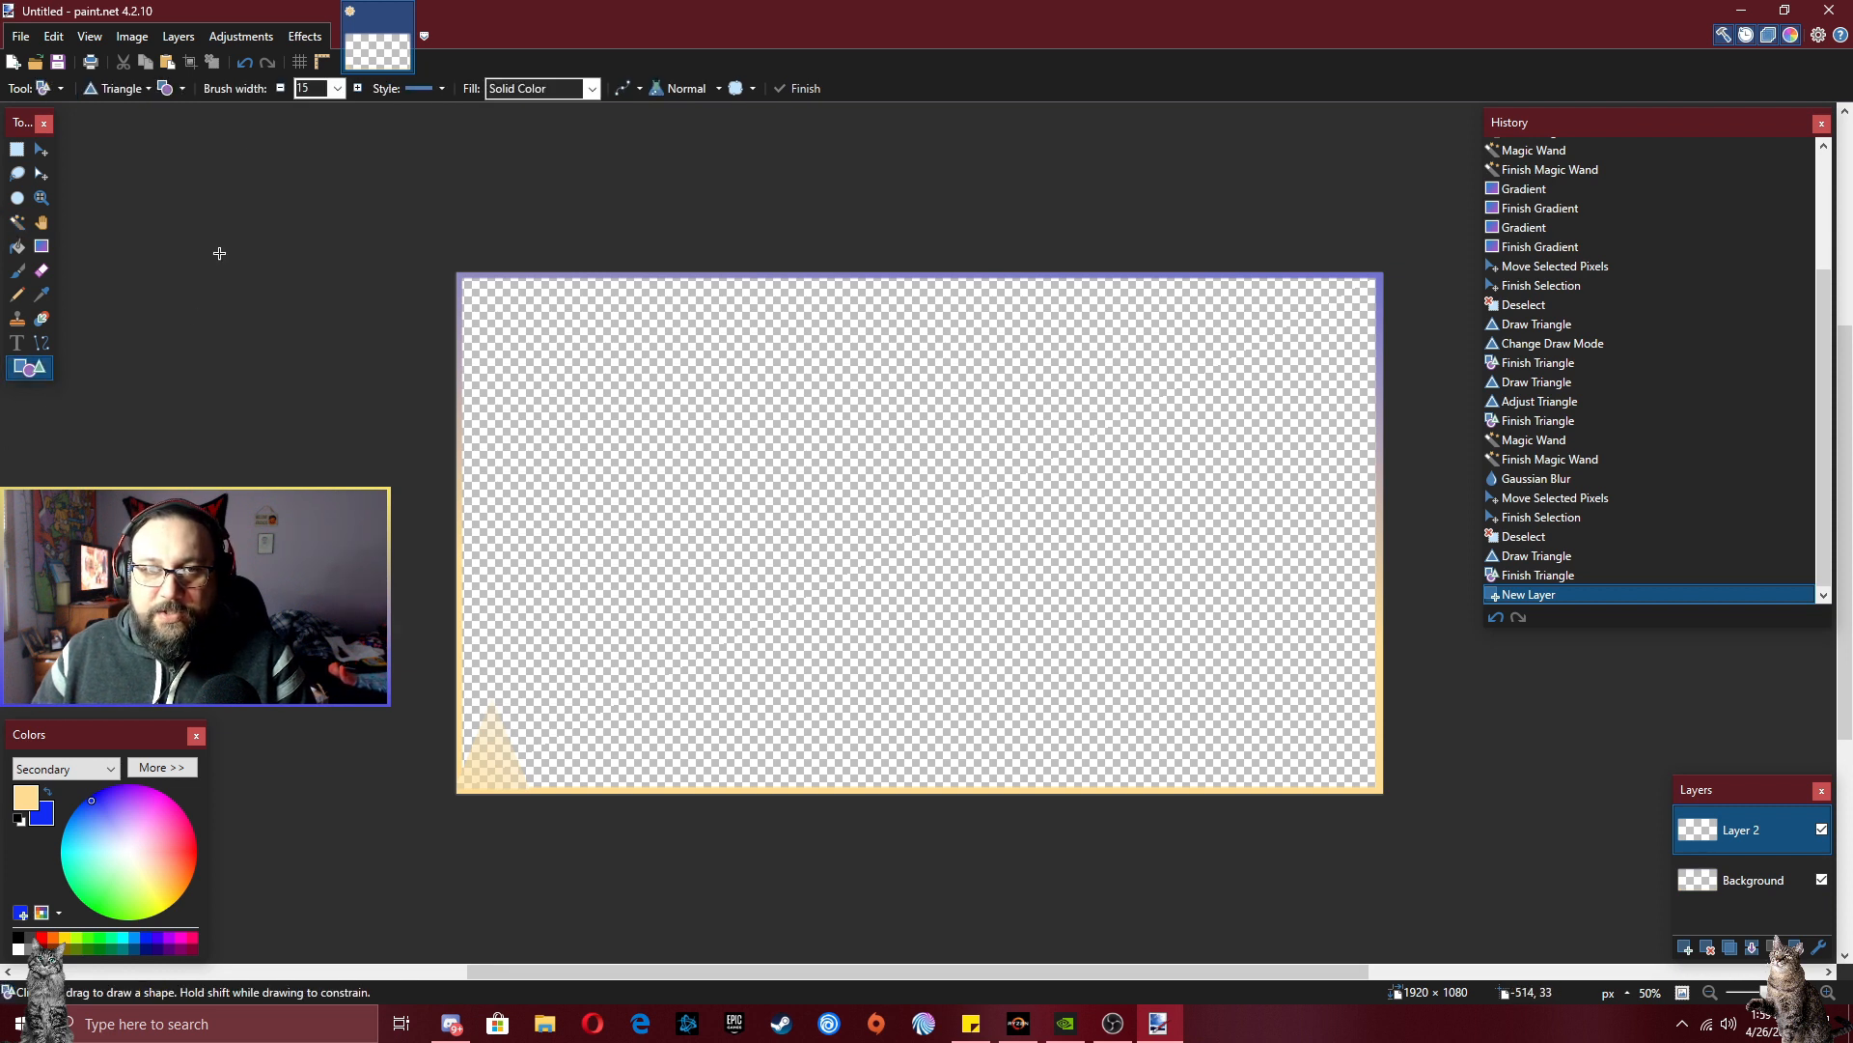
pyautogui.click(182, 88)
pyautogui.click(202, 112)
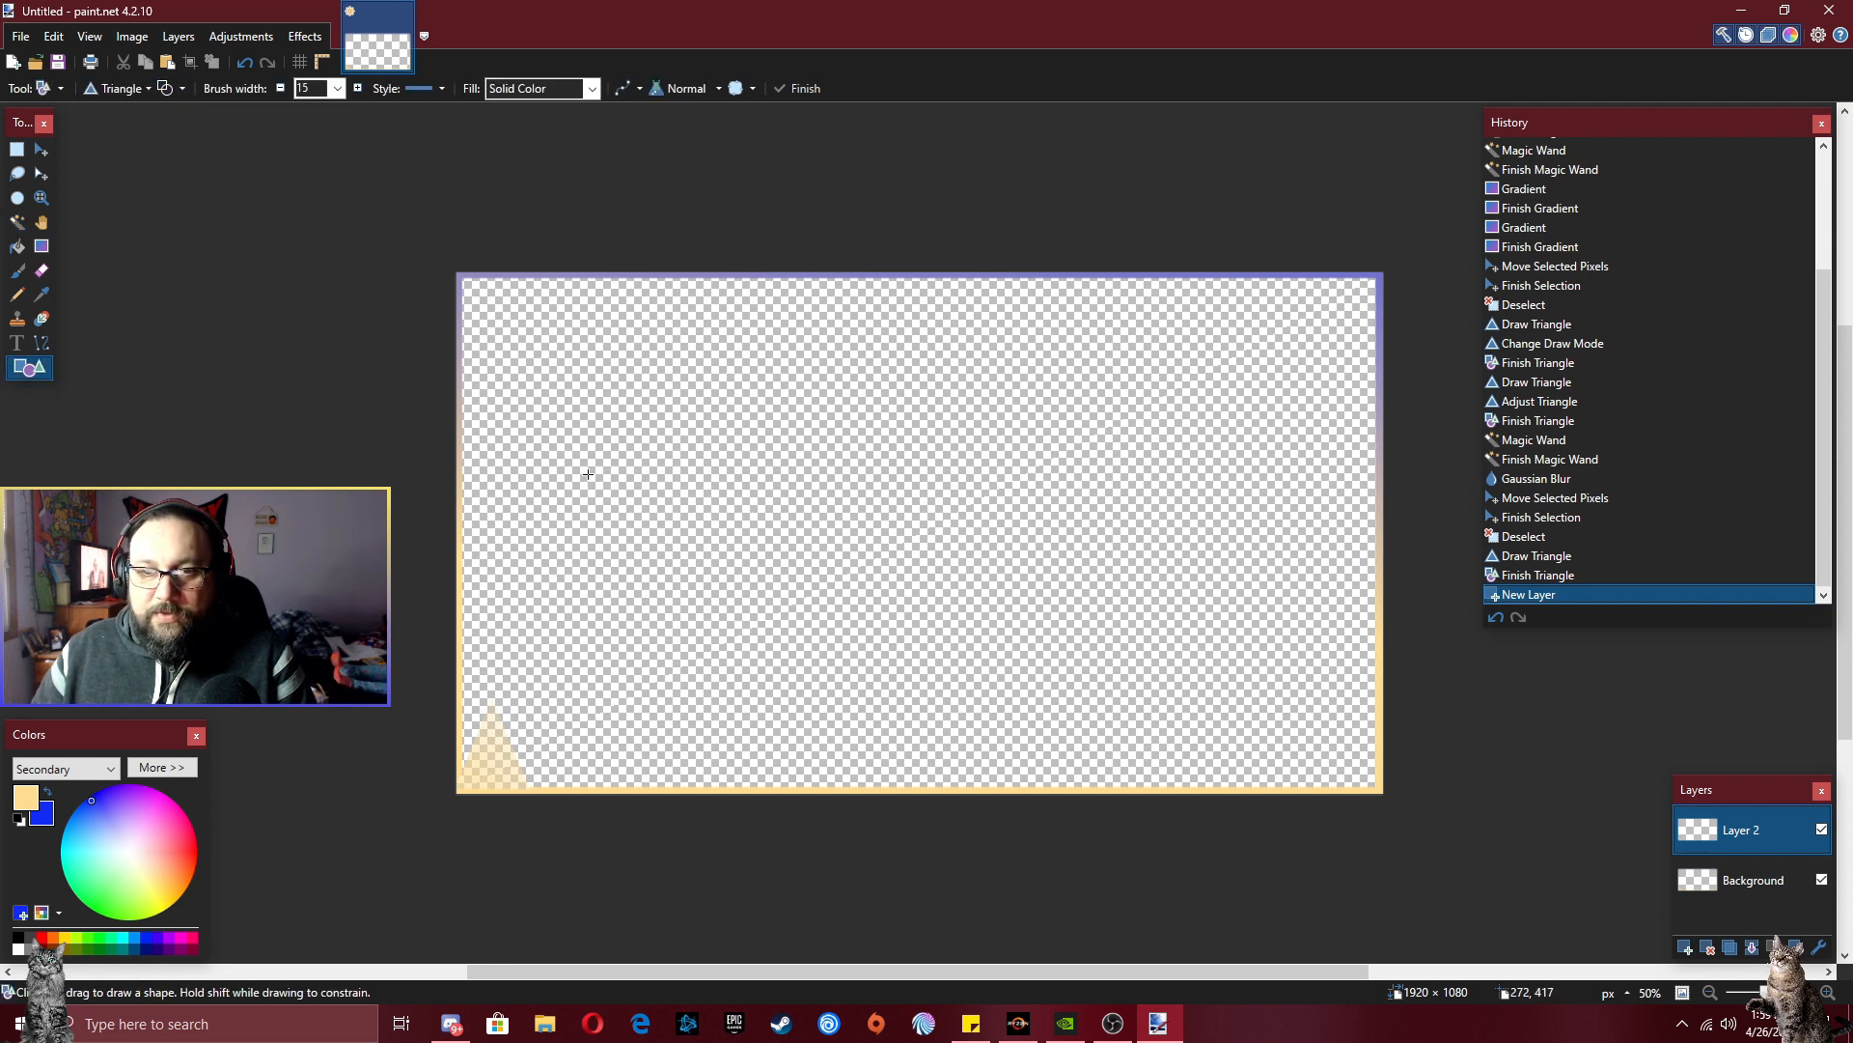
pyautogui.click(124, 89)
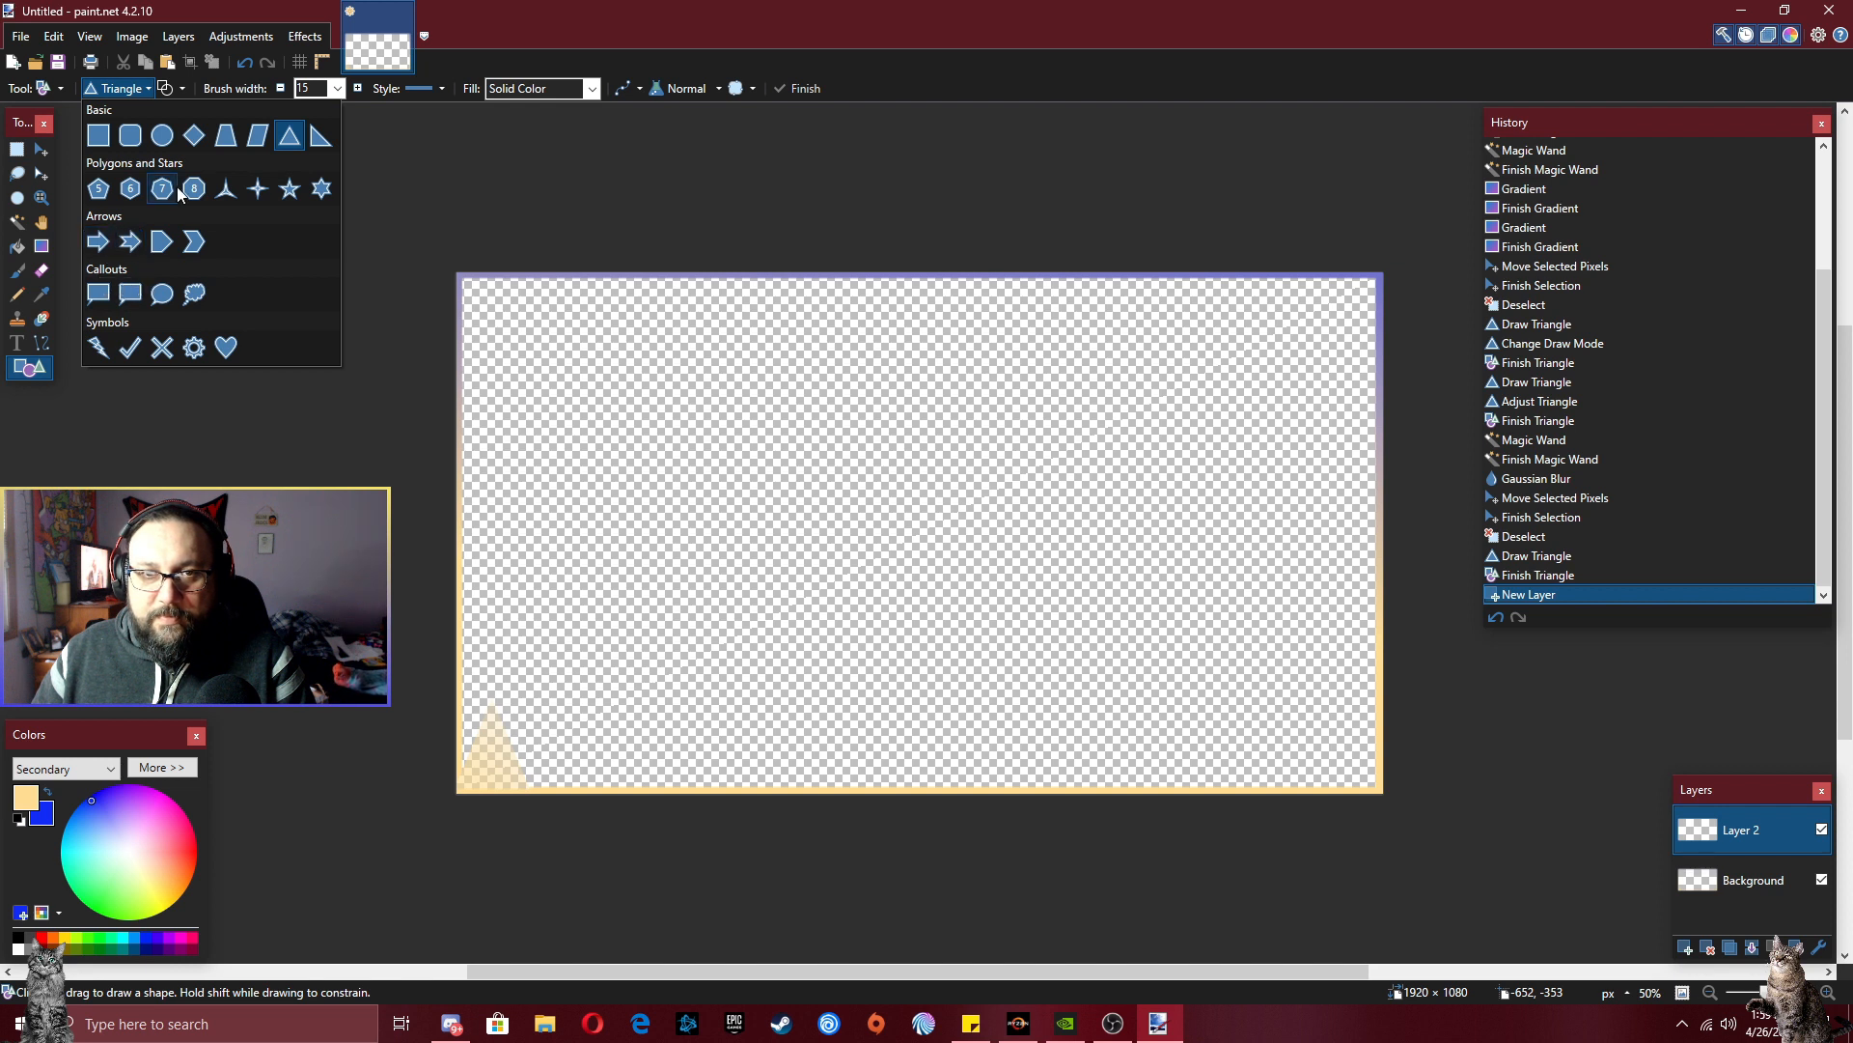
pyautogui.press('Escape')
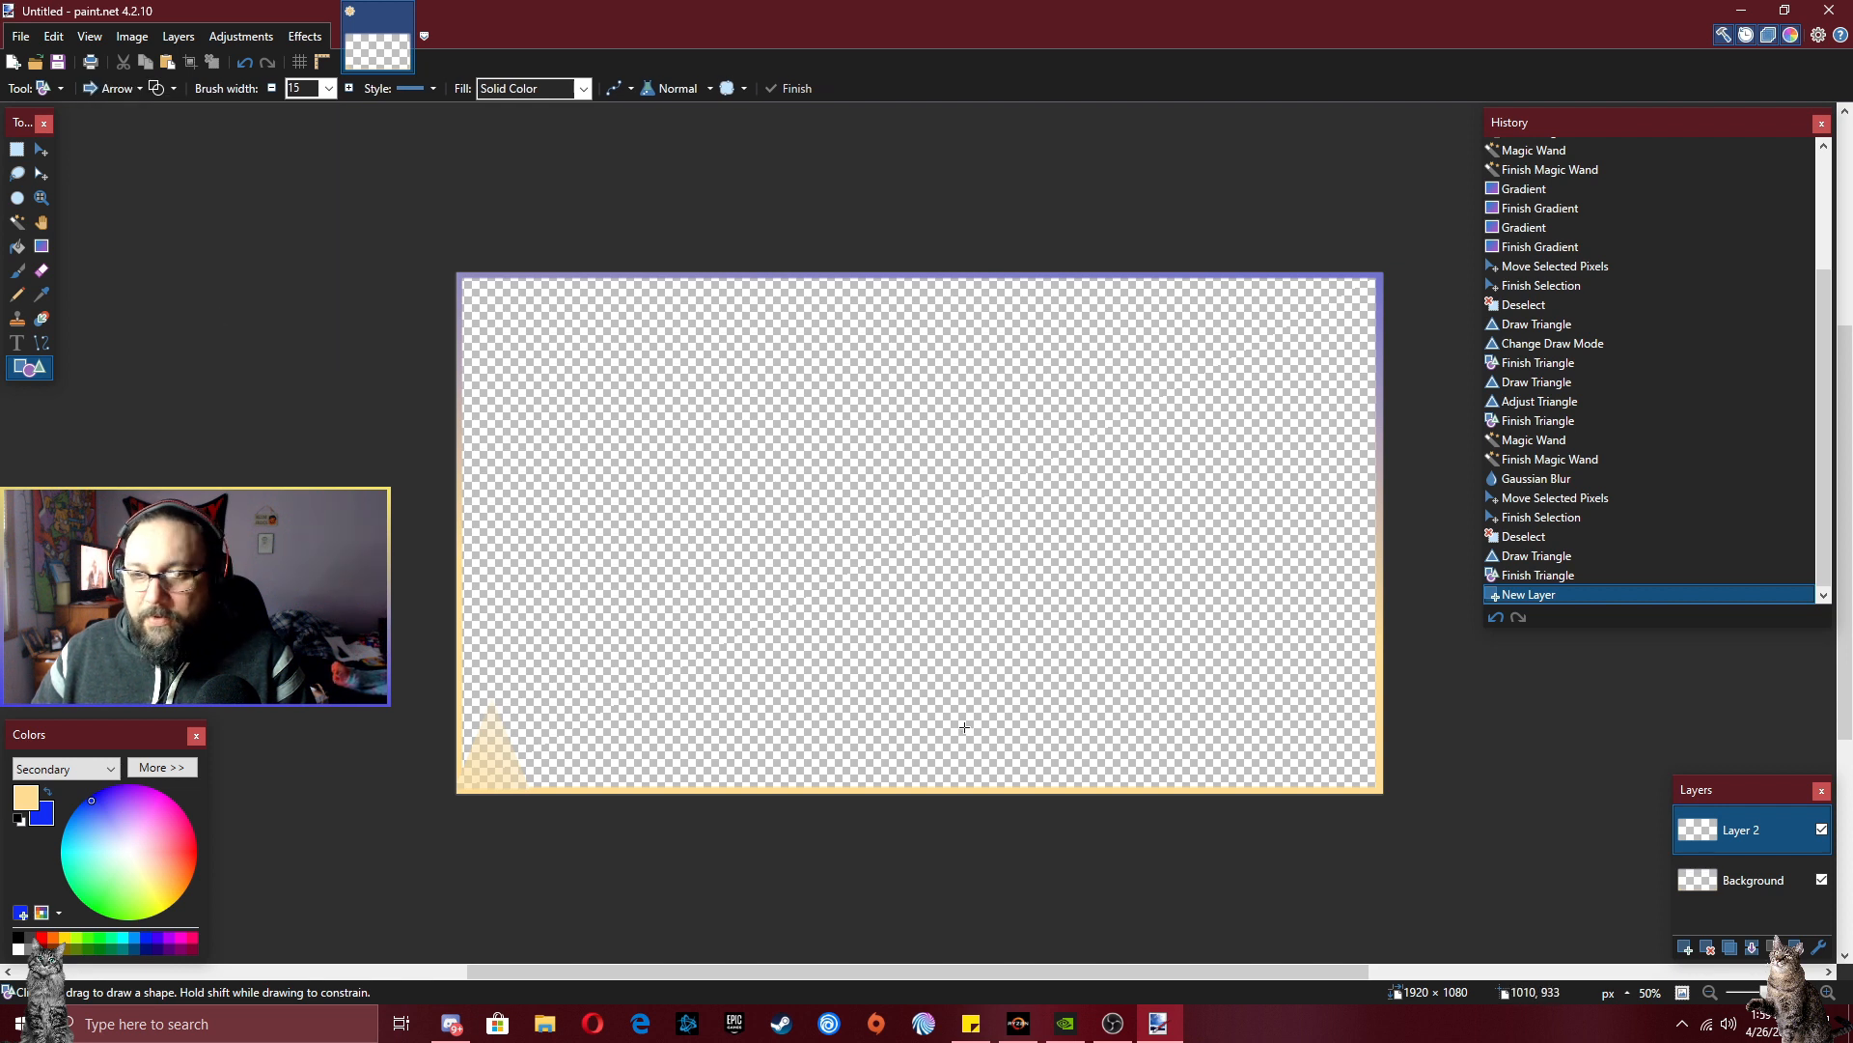
pyautogui.moveTo(1359, 688)
pyautogui.mouseDown()
pyautogui.moveTo(1357, 738)
pyautogui.moveTo(1275, 798)
pyautogui.moveTo(1323, 749)
pyautogui.mouseUp()
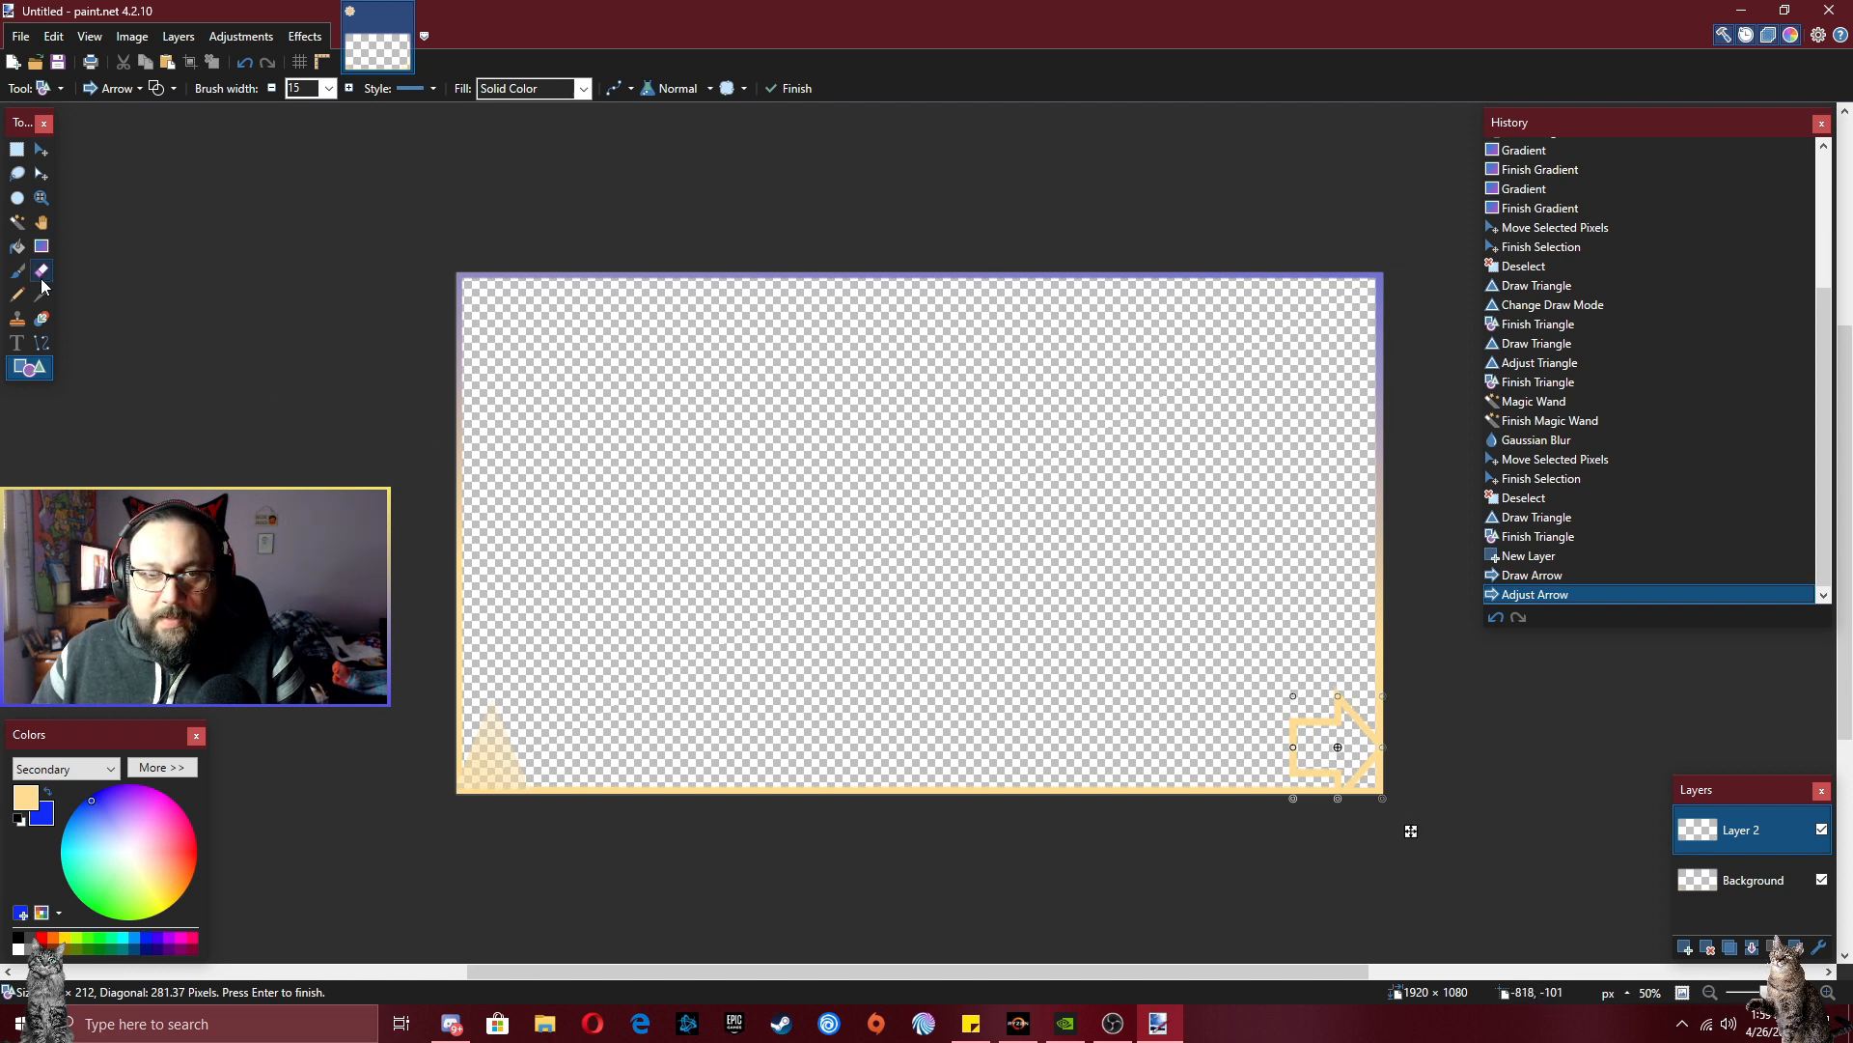
# - Change the blue color to a lighter violet-blue and fill the inside of the arrow with it using the Paint Bucket
pyautogui.press('f')
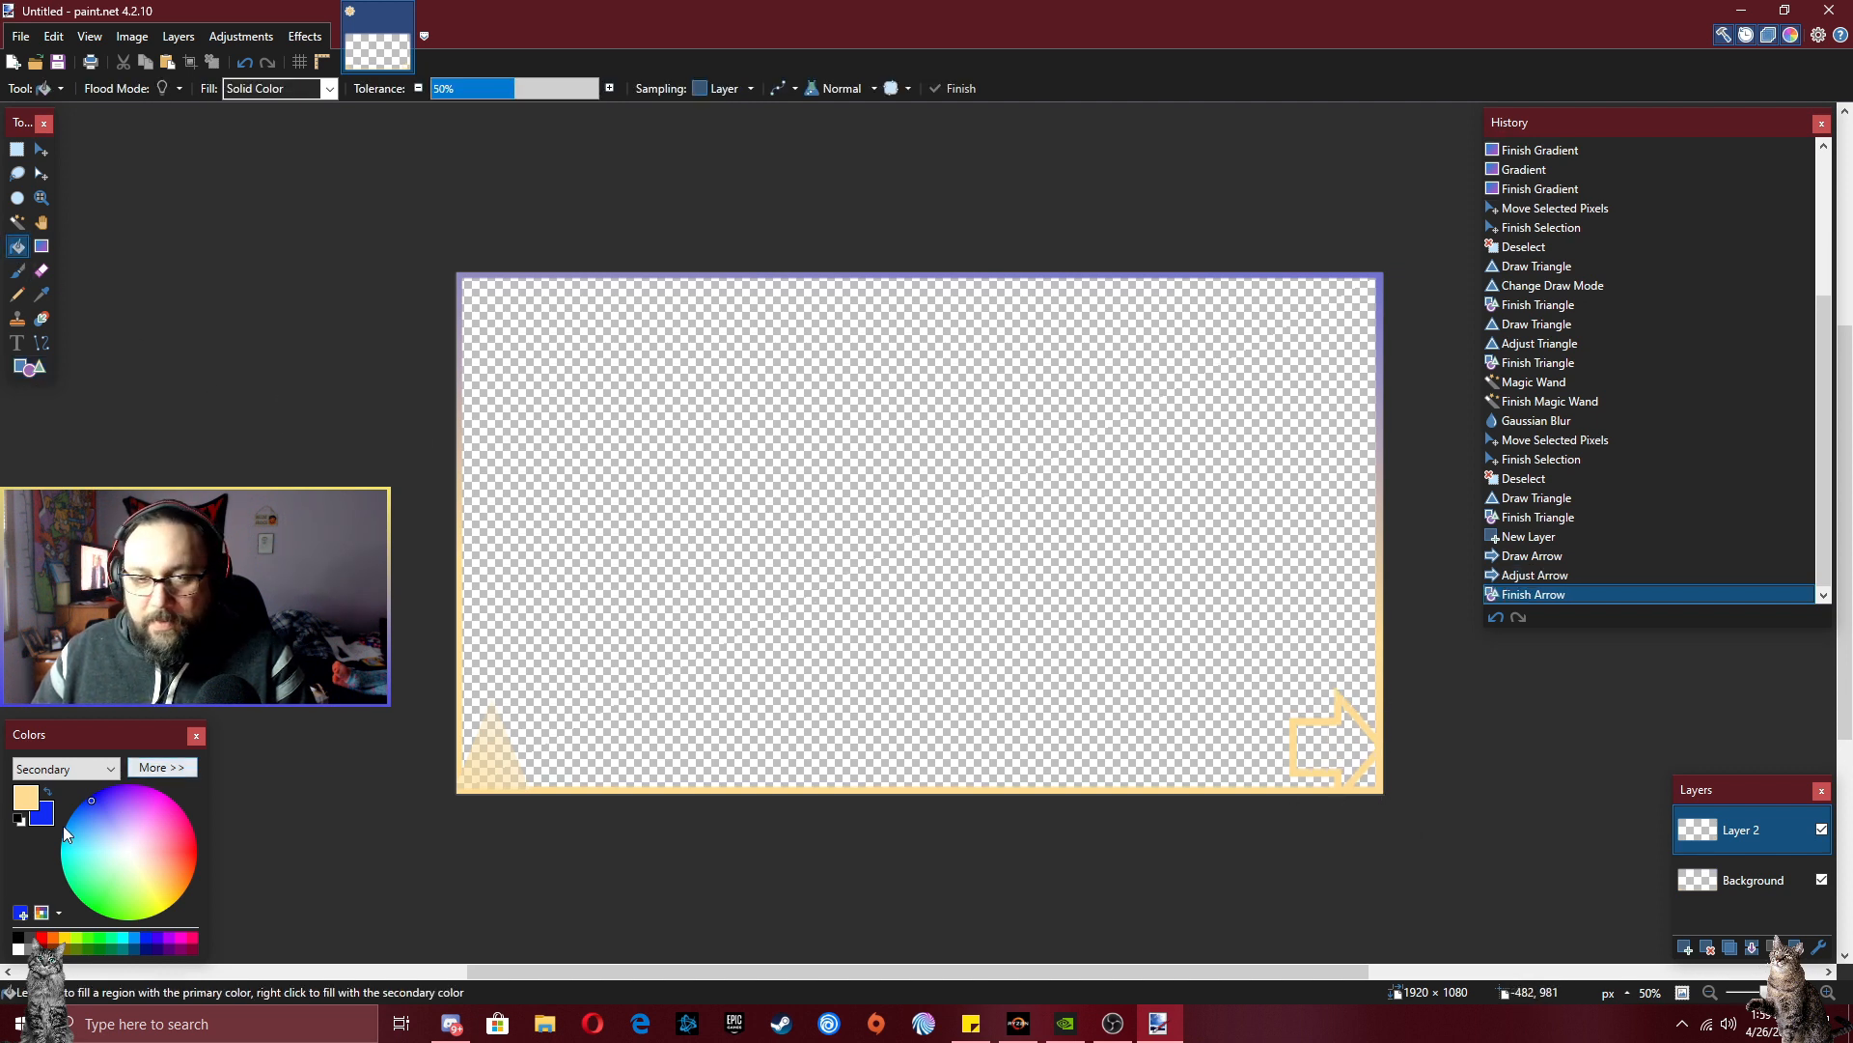
pyautogui.click(108, 806)
pyautogui.click(25, 797)
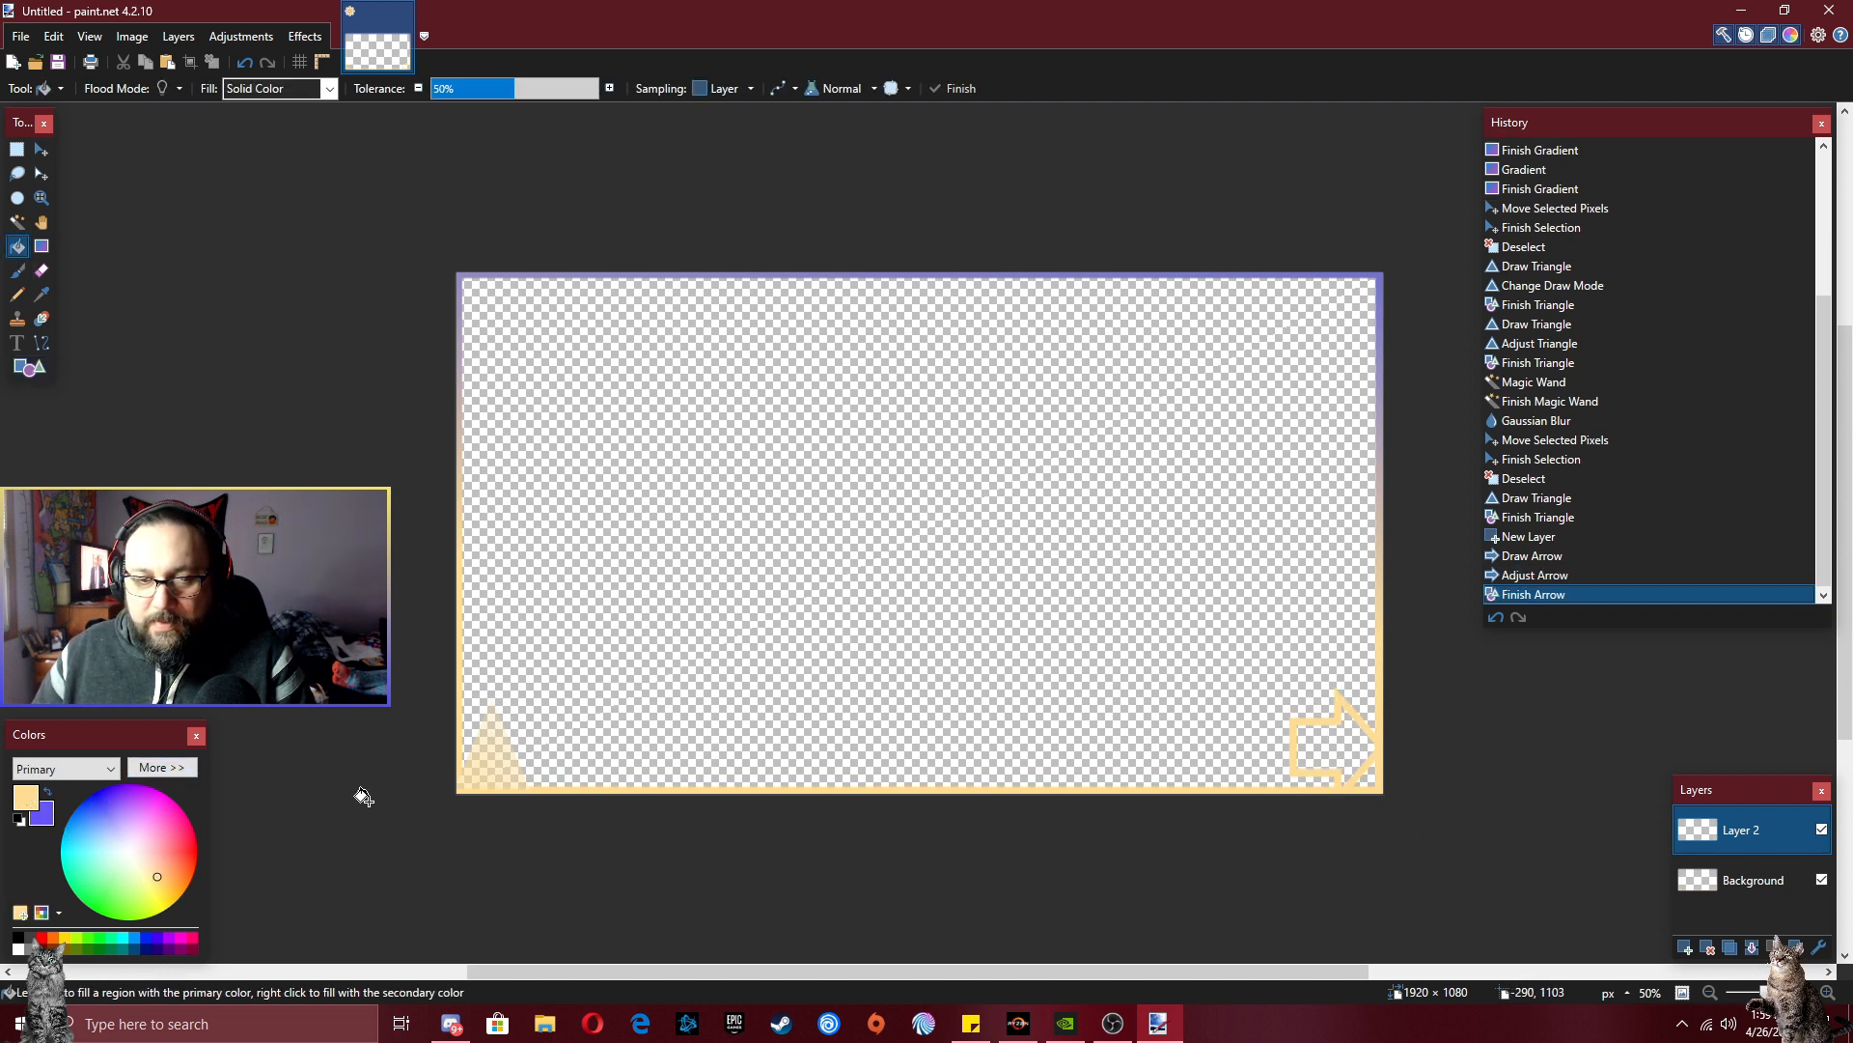
pyautogui.click(42, 818)
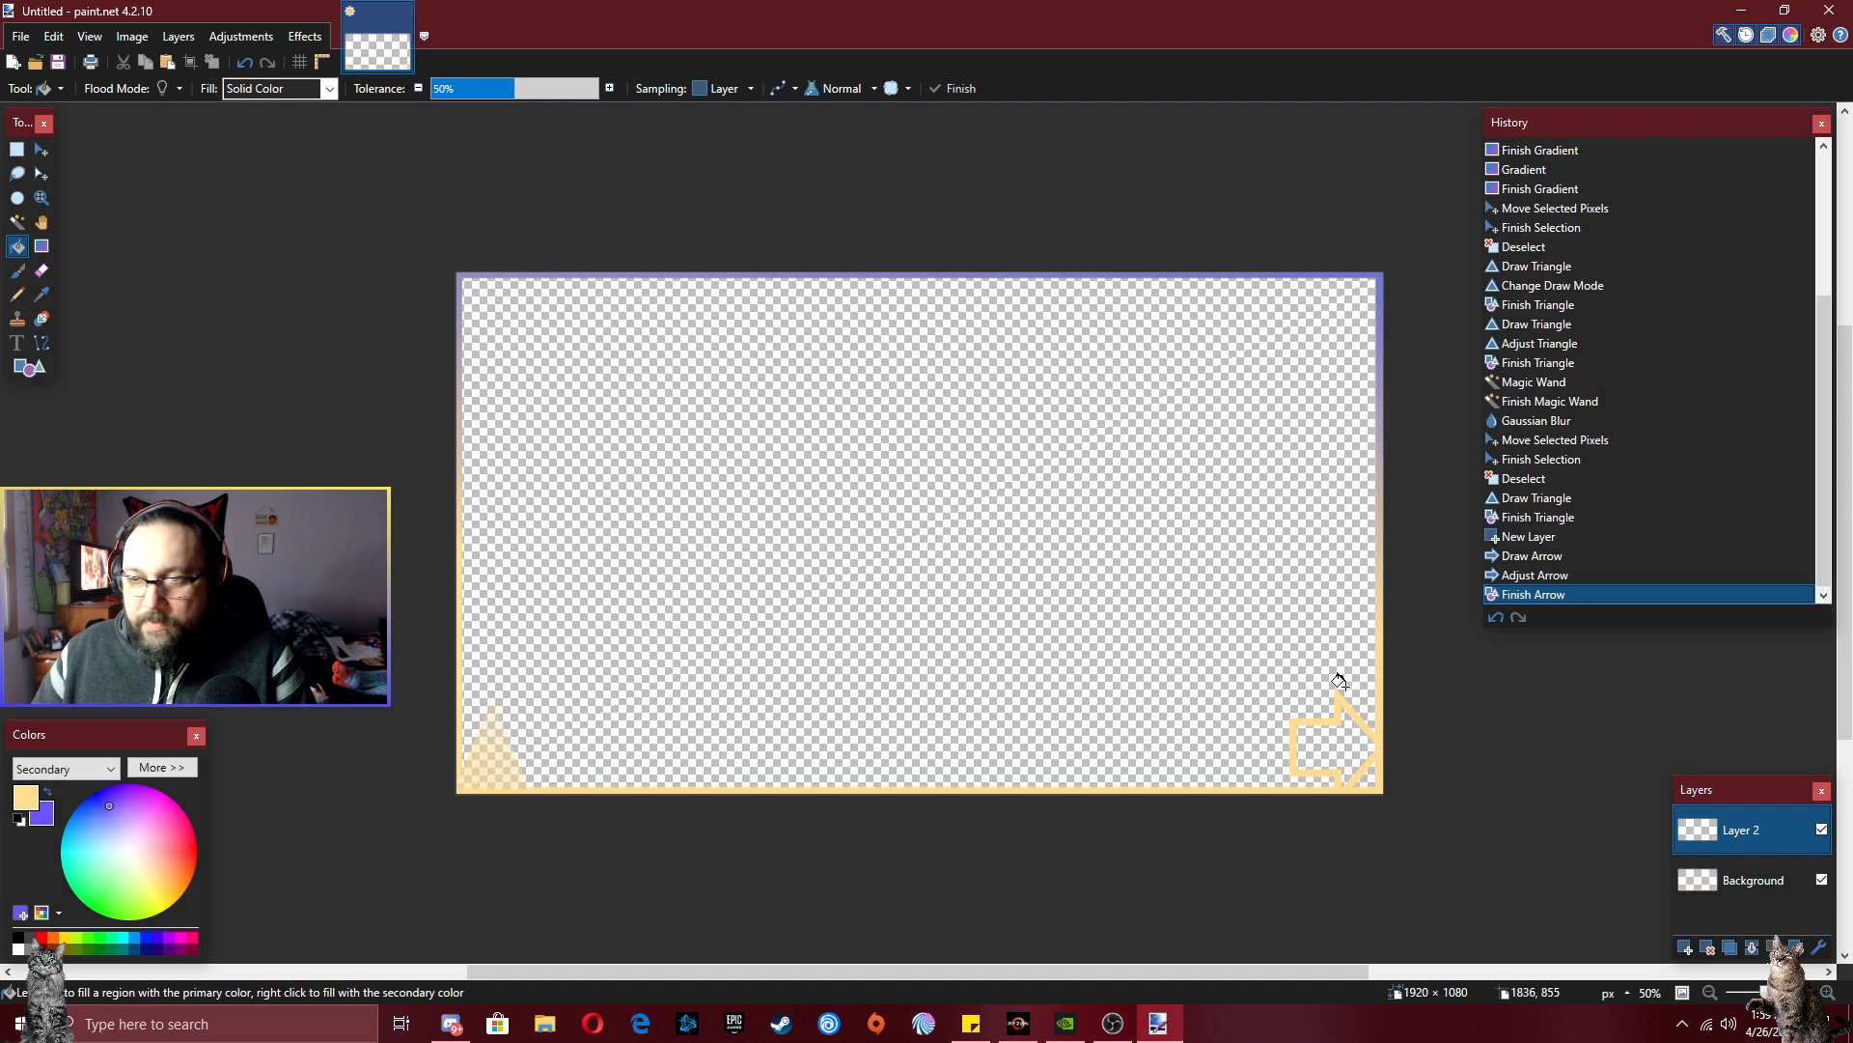
pyautogui.click(1339, 748)
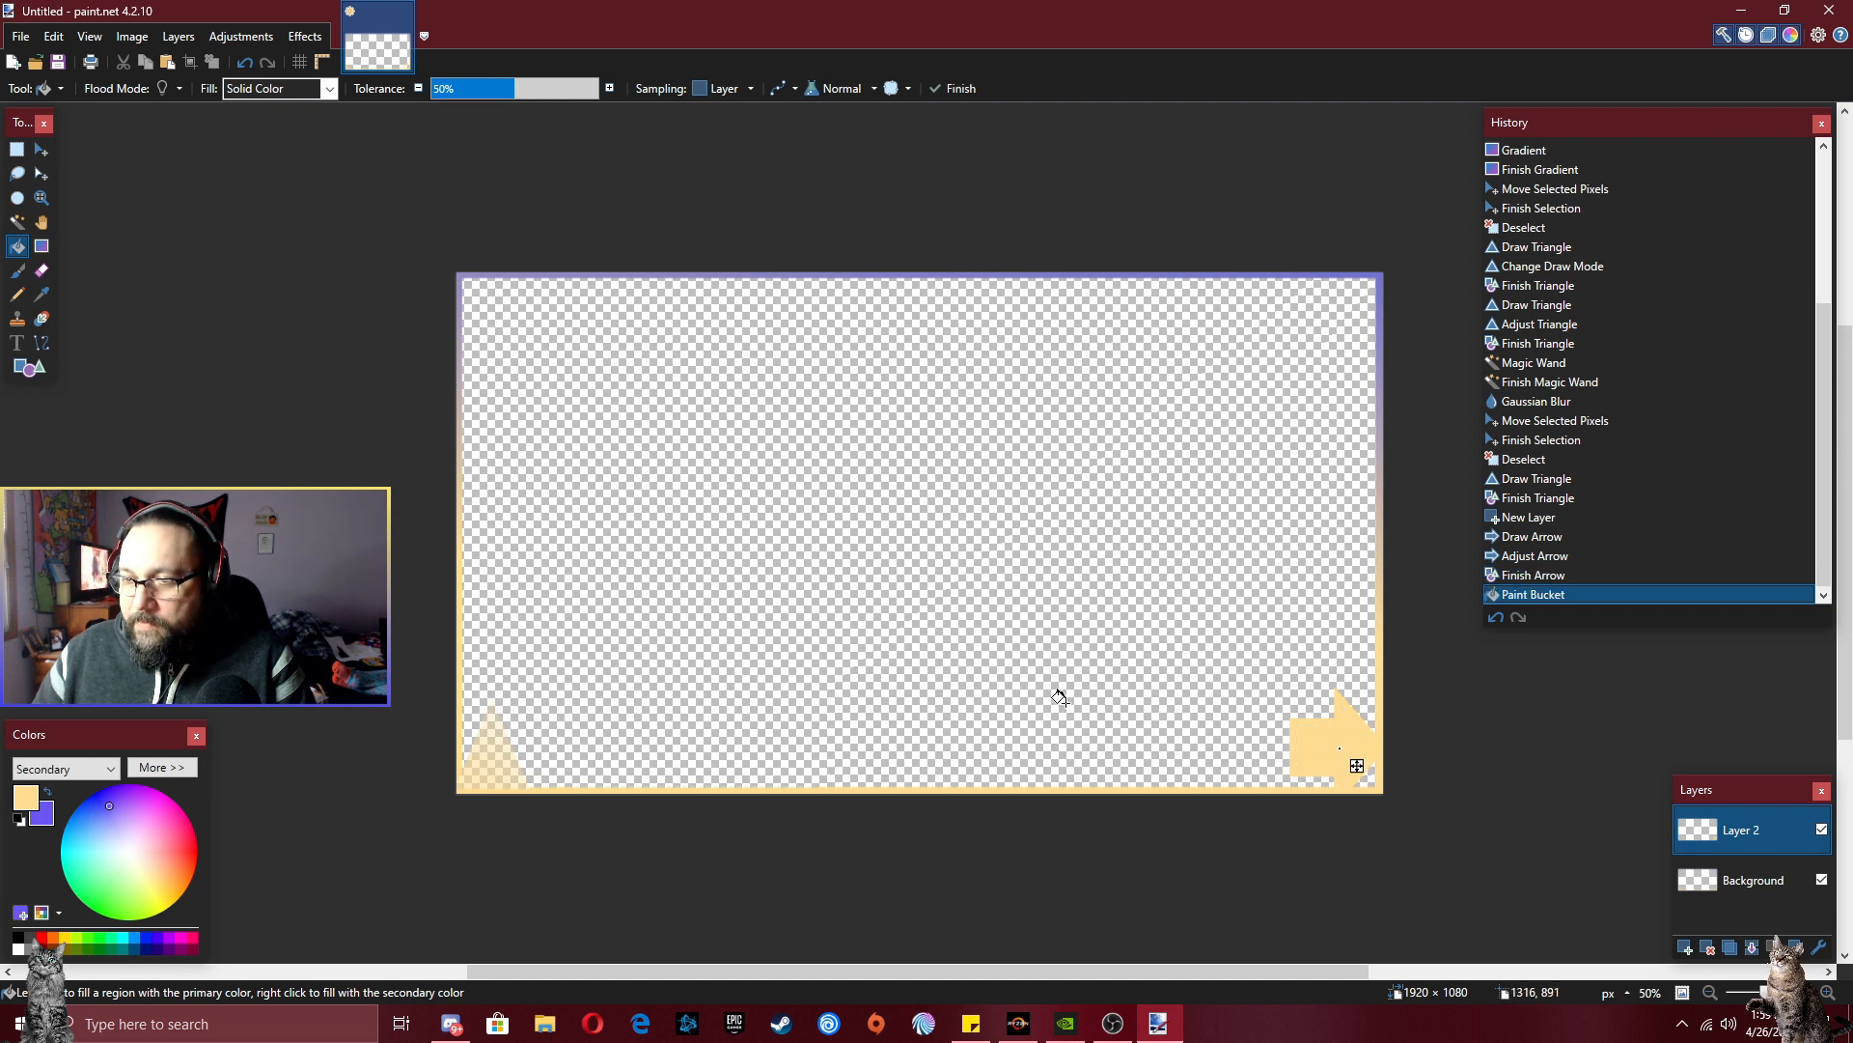
pyautogui.click(48, 791)
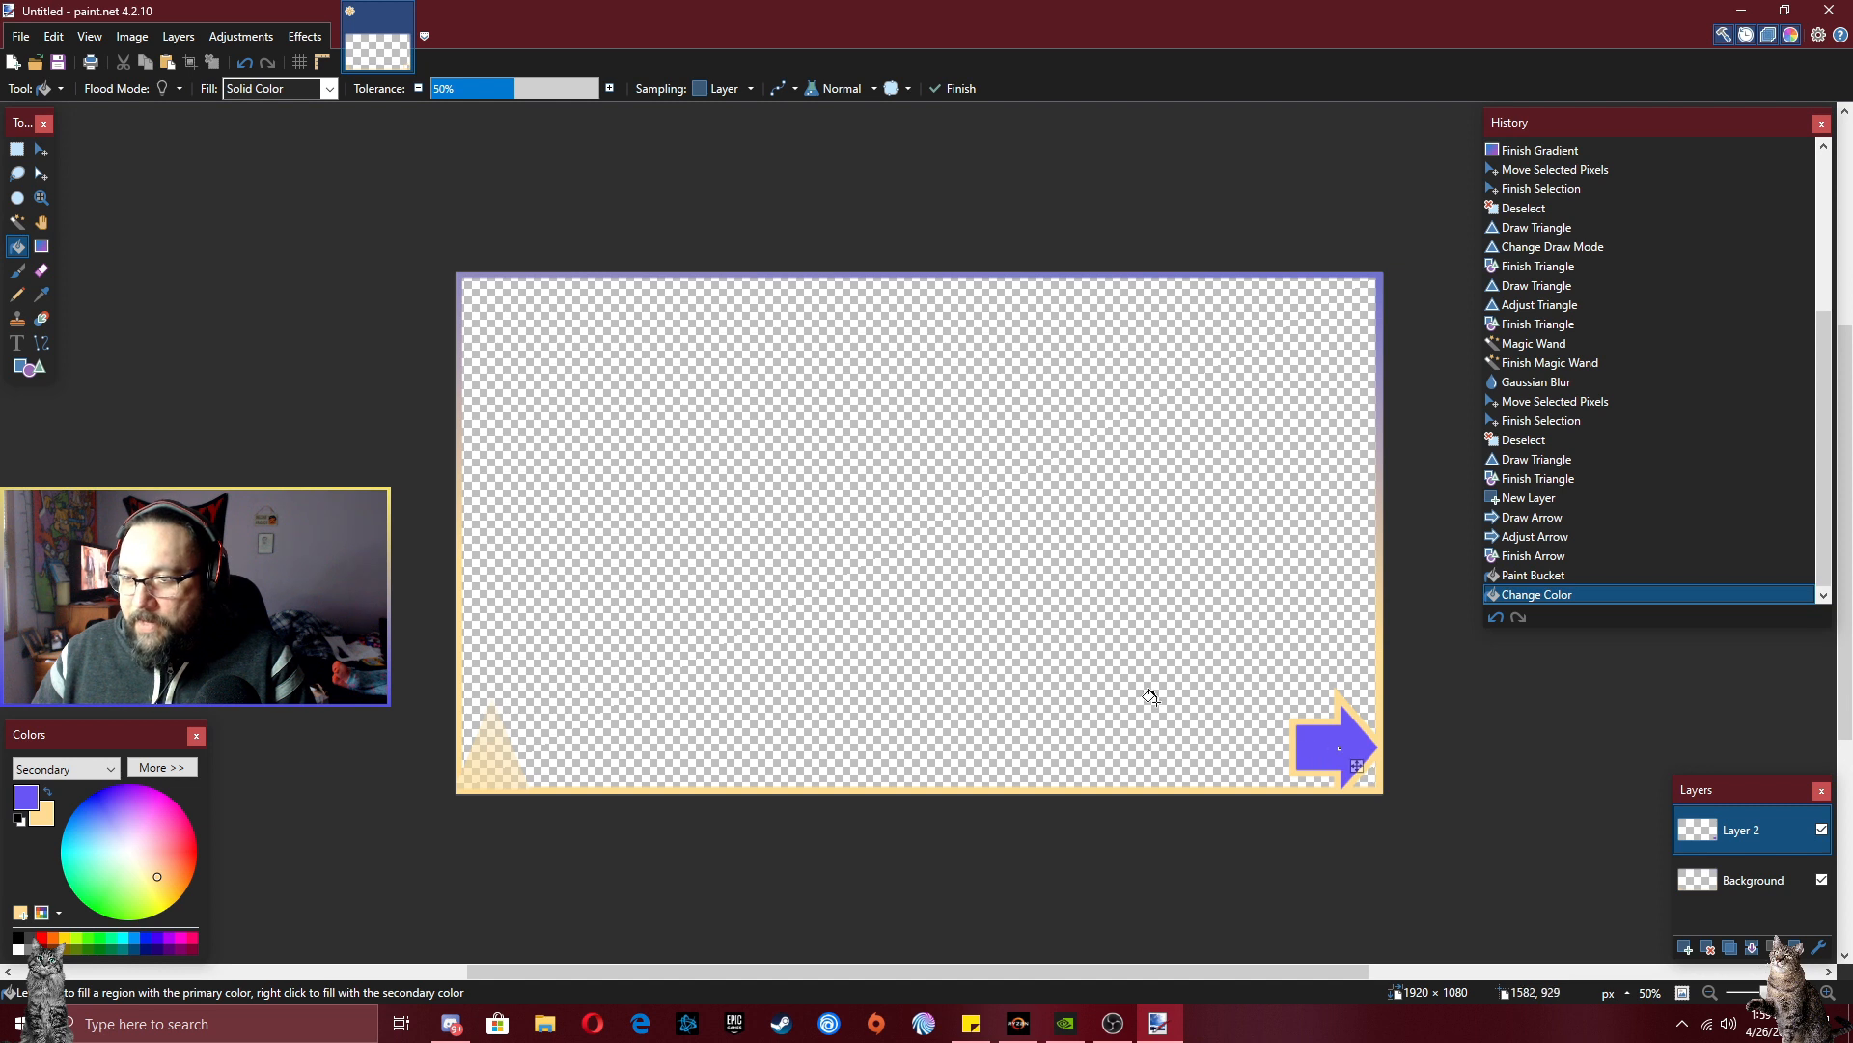
pyautogui.click(358, 273)
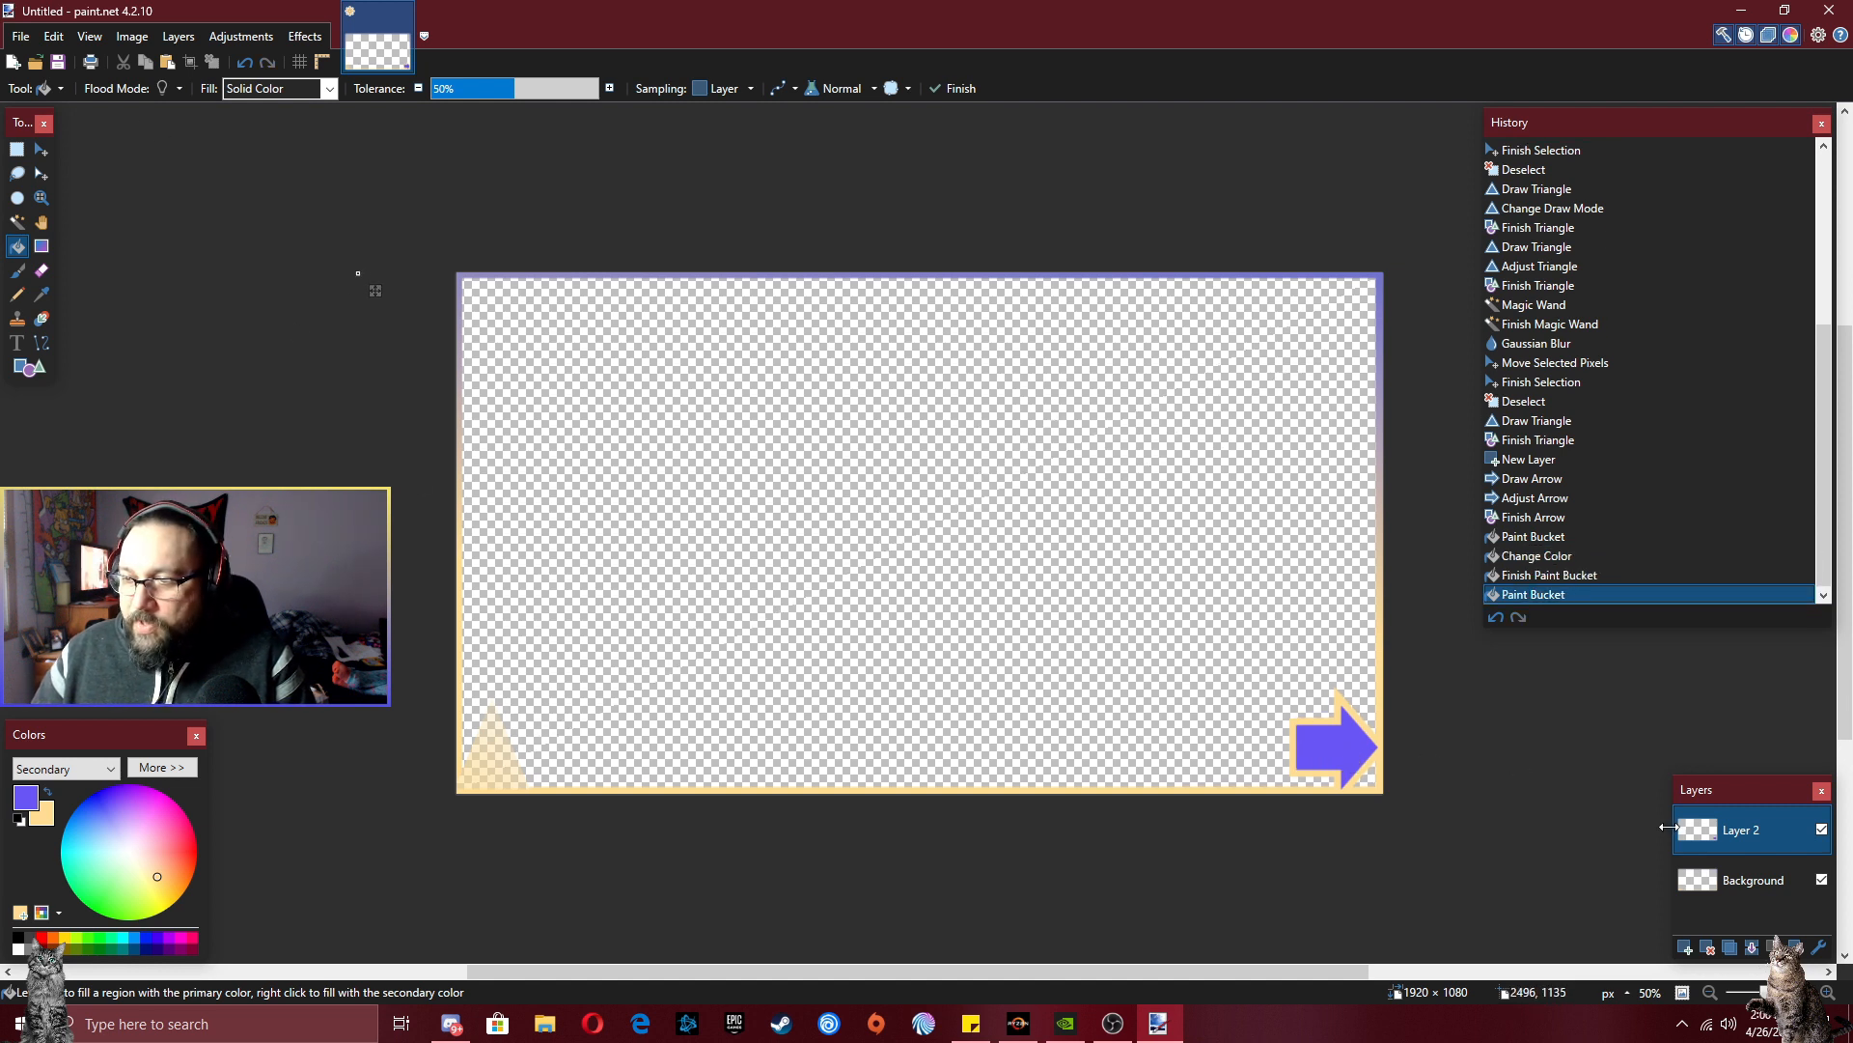
# - Apply a Gaussian Blur to the arrow on Layer 2 with a radius a little over half of the maximum 200
pyautogui.click(1823, 880)
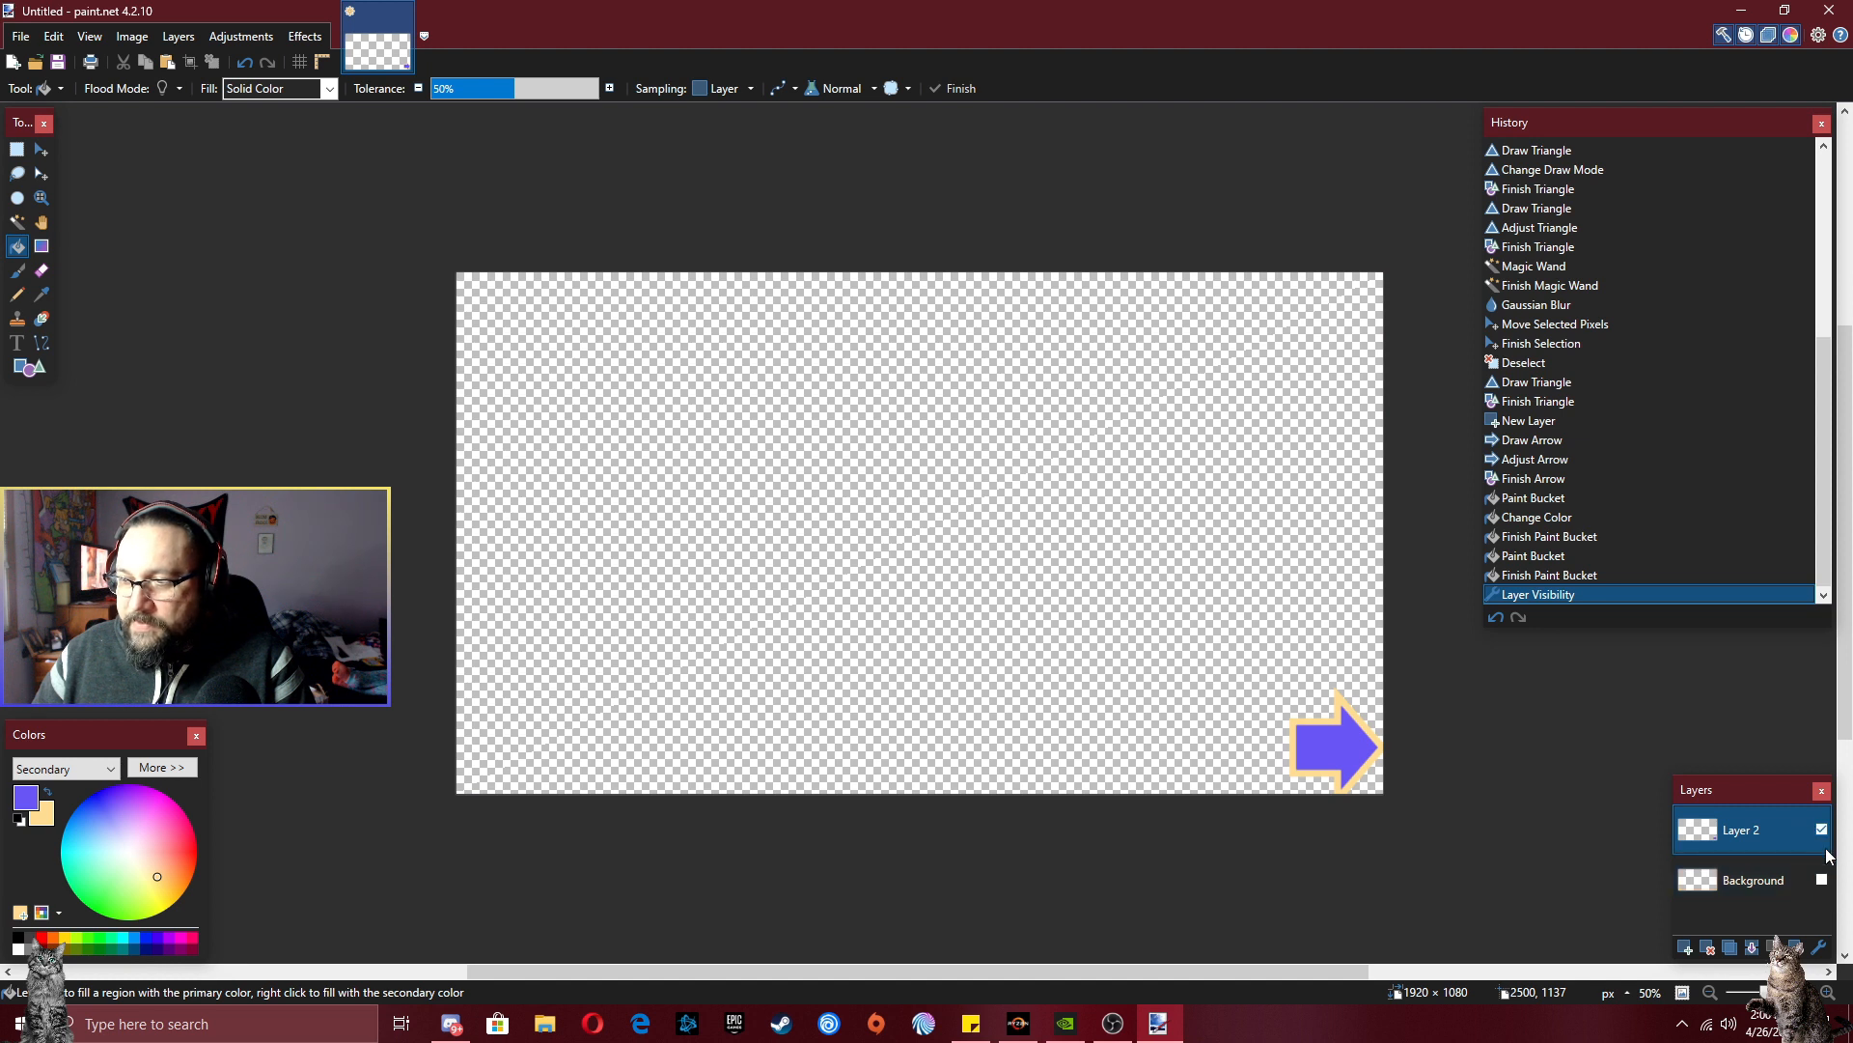
pyautogui.click(1822, 880)
pyautogui.click(290, 46)
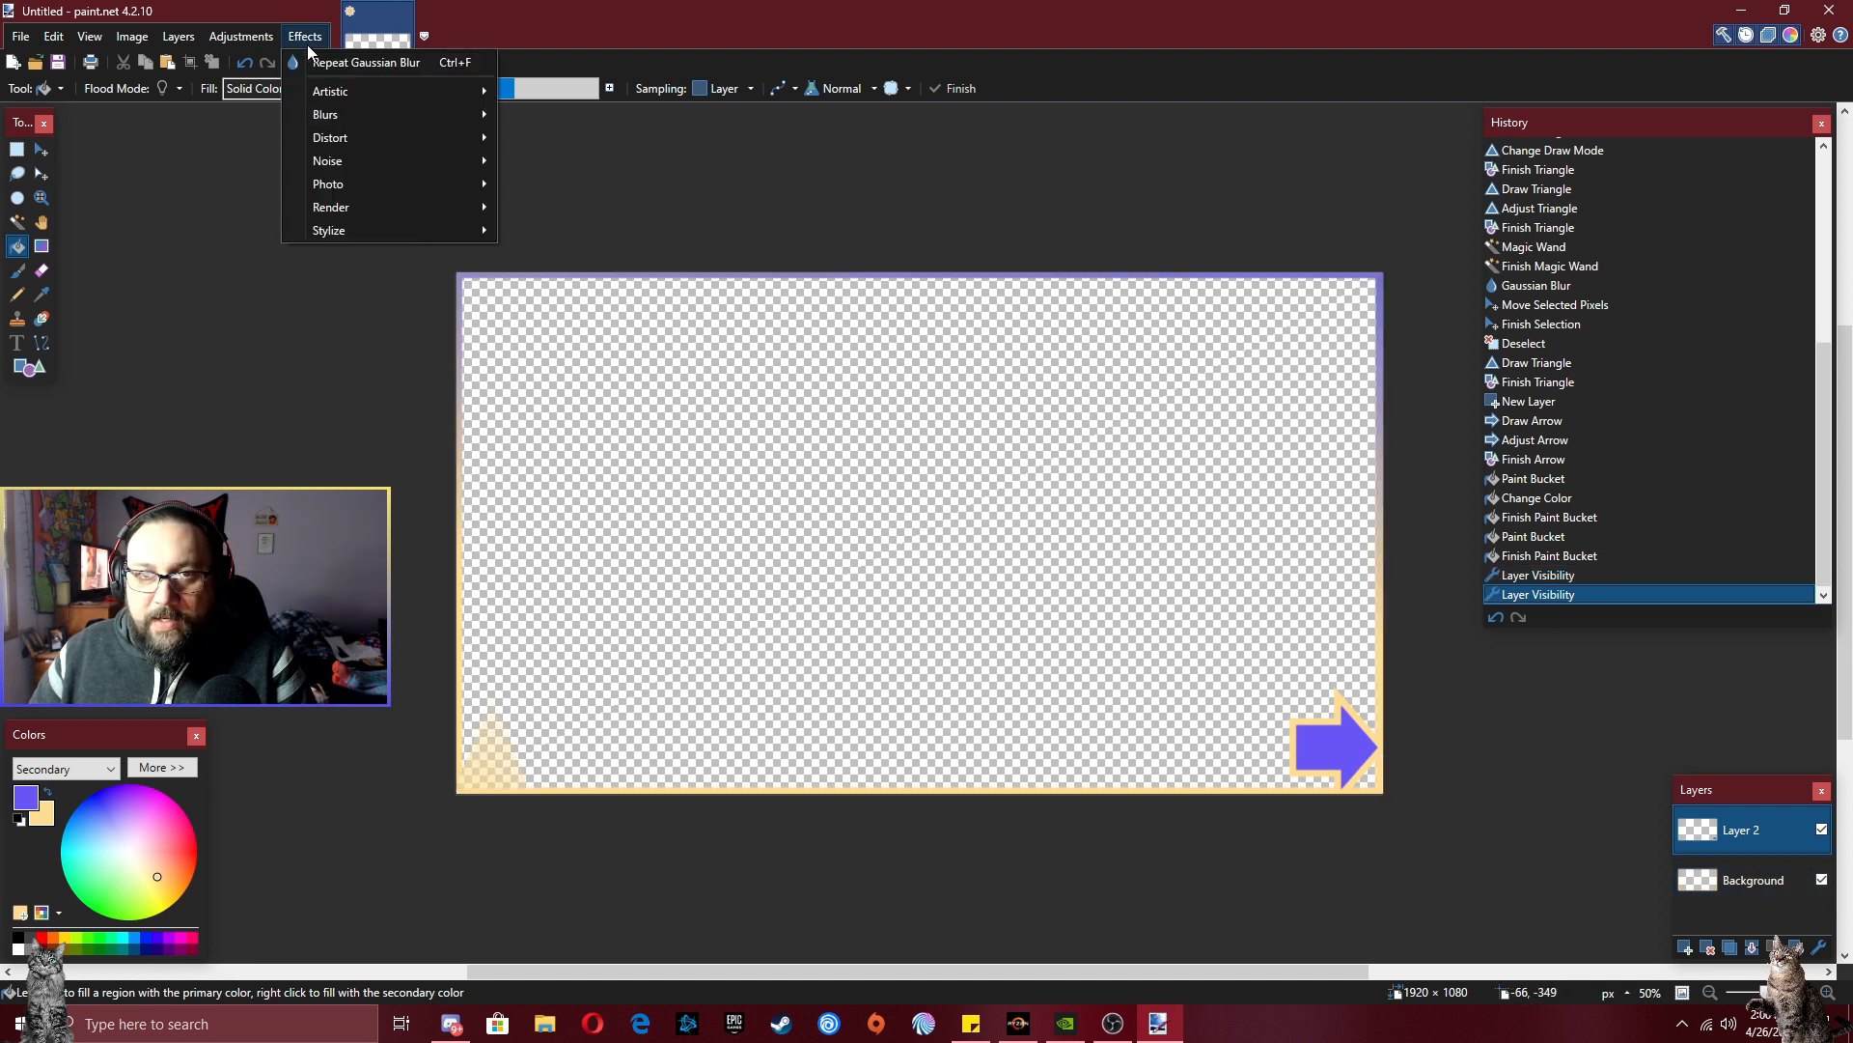
pyautogui.moveTo(351, 116)
pyautogui.click(583, 136)
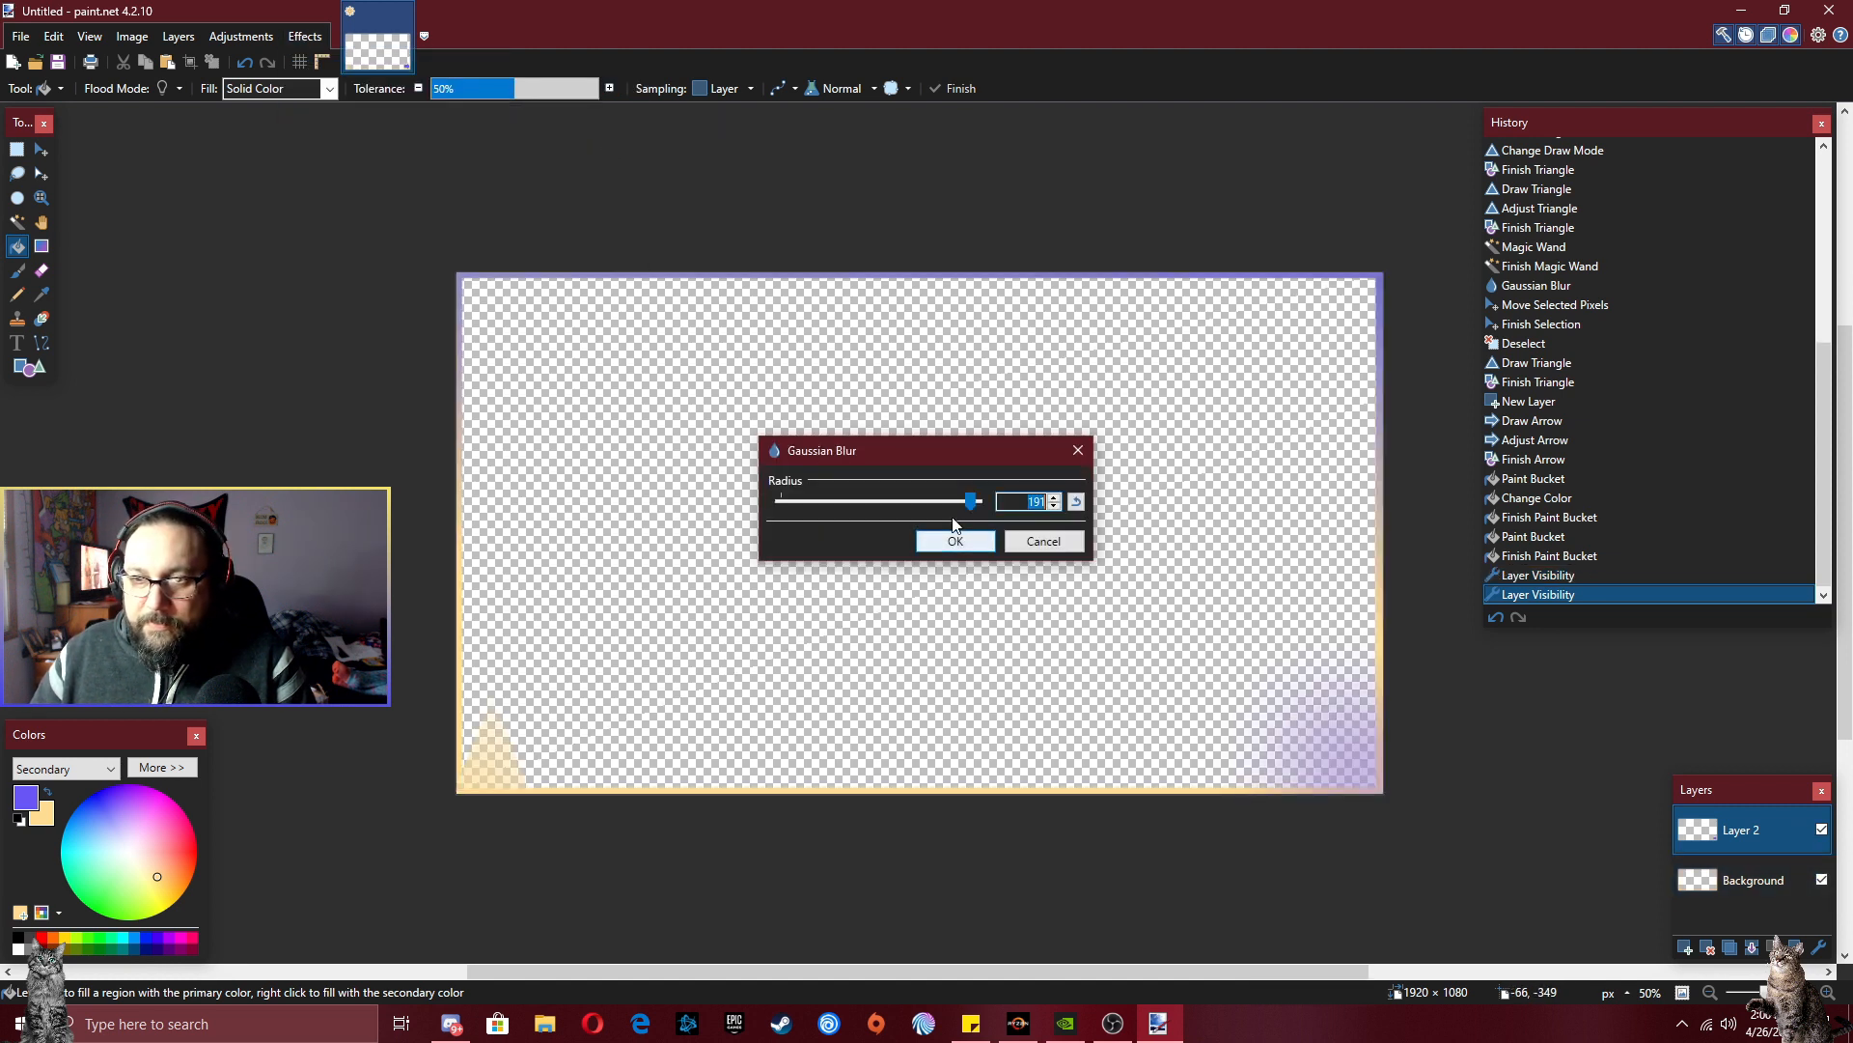
pyautogui.moveTo(970, 501)
pyautogui.mouseDown()
pyautogui.moveTo(778, 509)
pyautogui.moveTo(983, 526)
pyautogui.mouseUp()
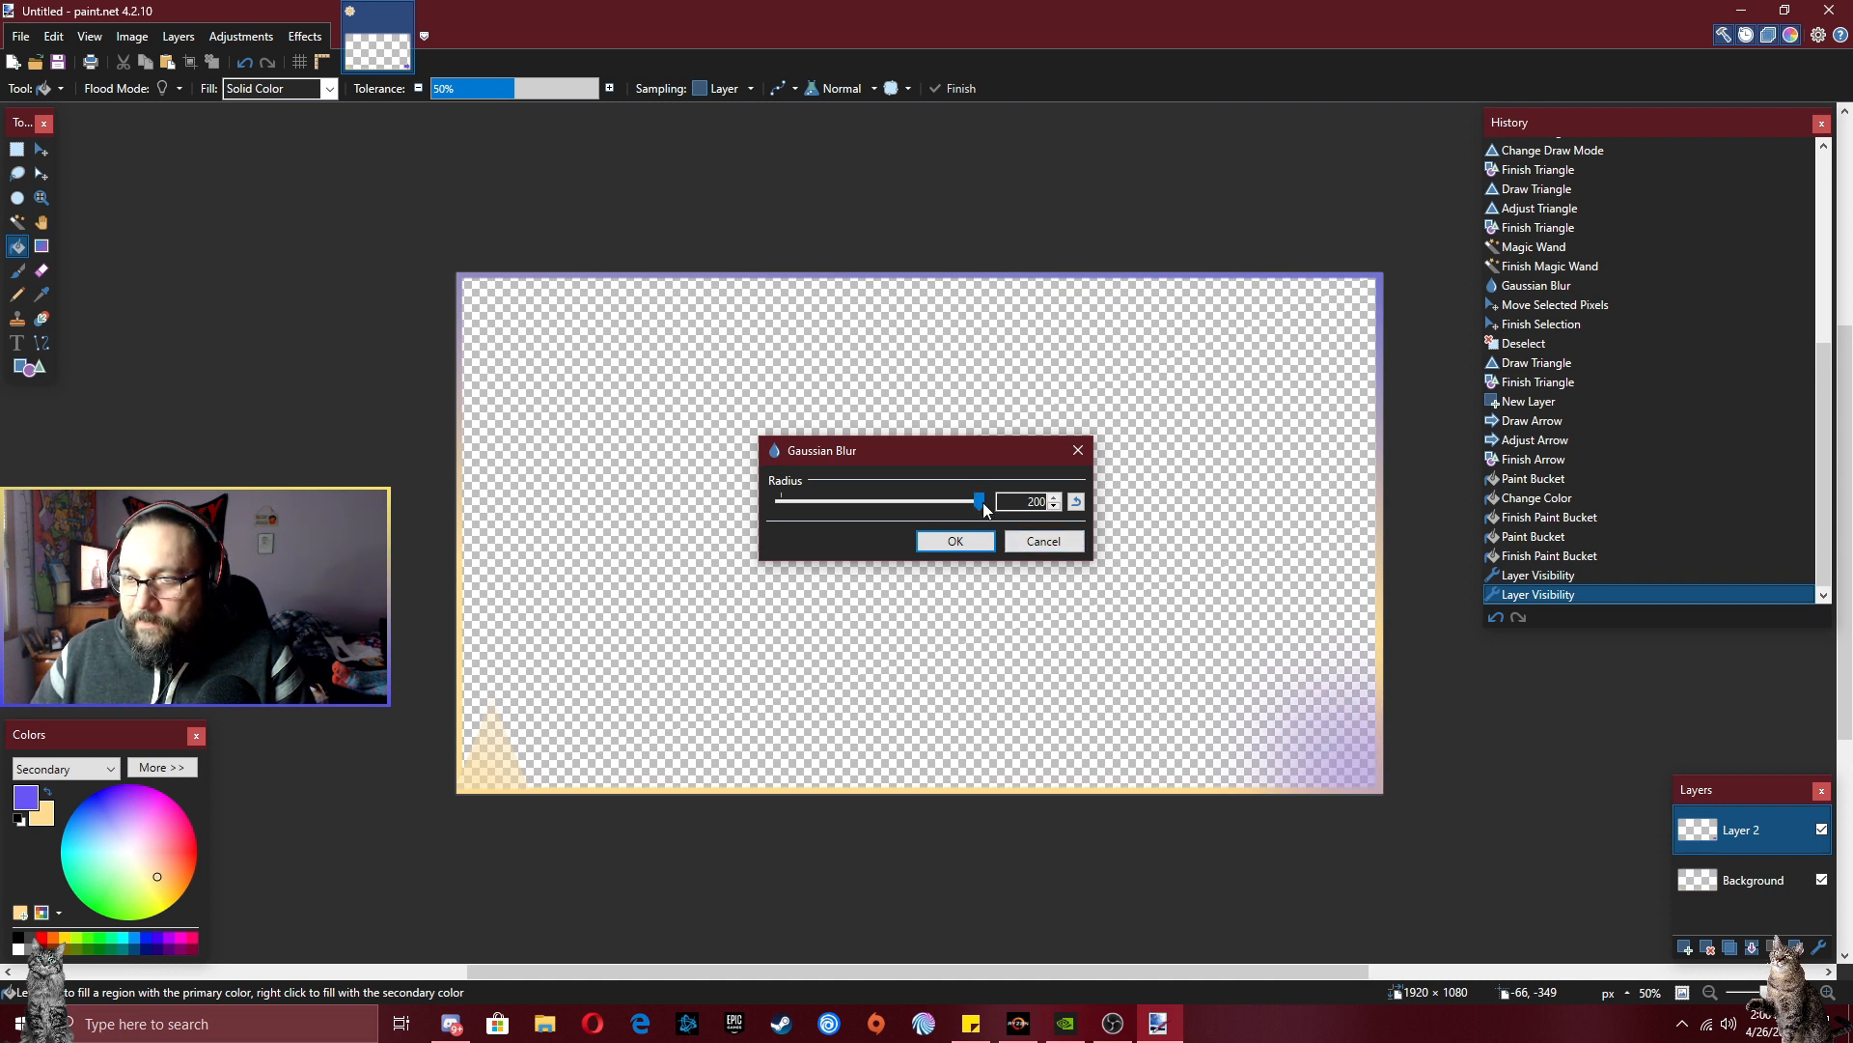
pyautogui.moveTo(979, 503); pyautogui.dragTo(894, 530)
pyautogui.click(961, 543)
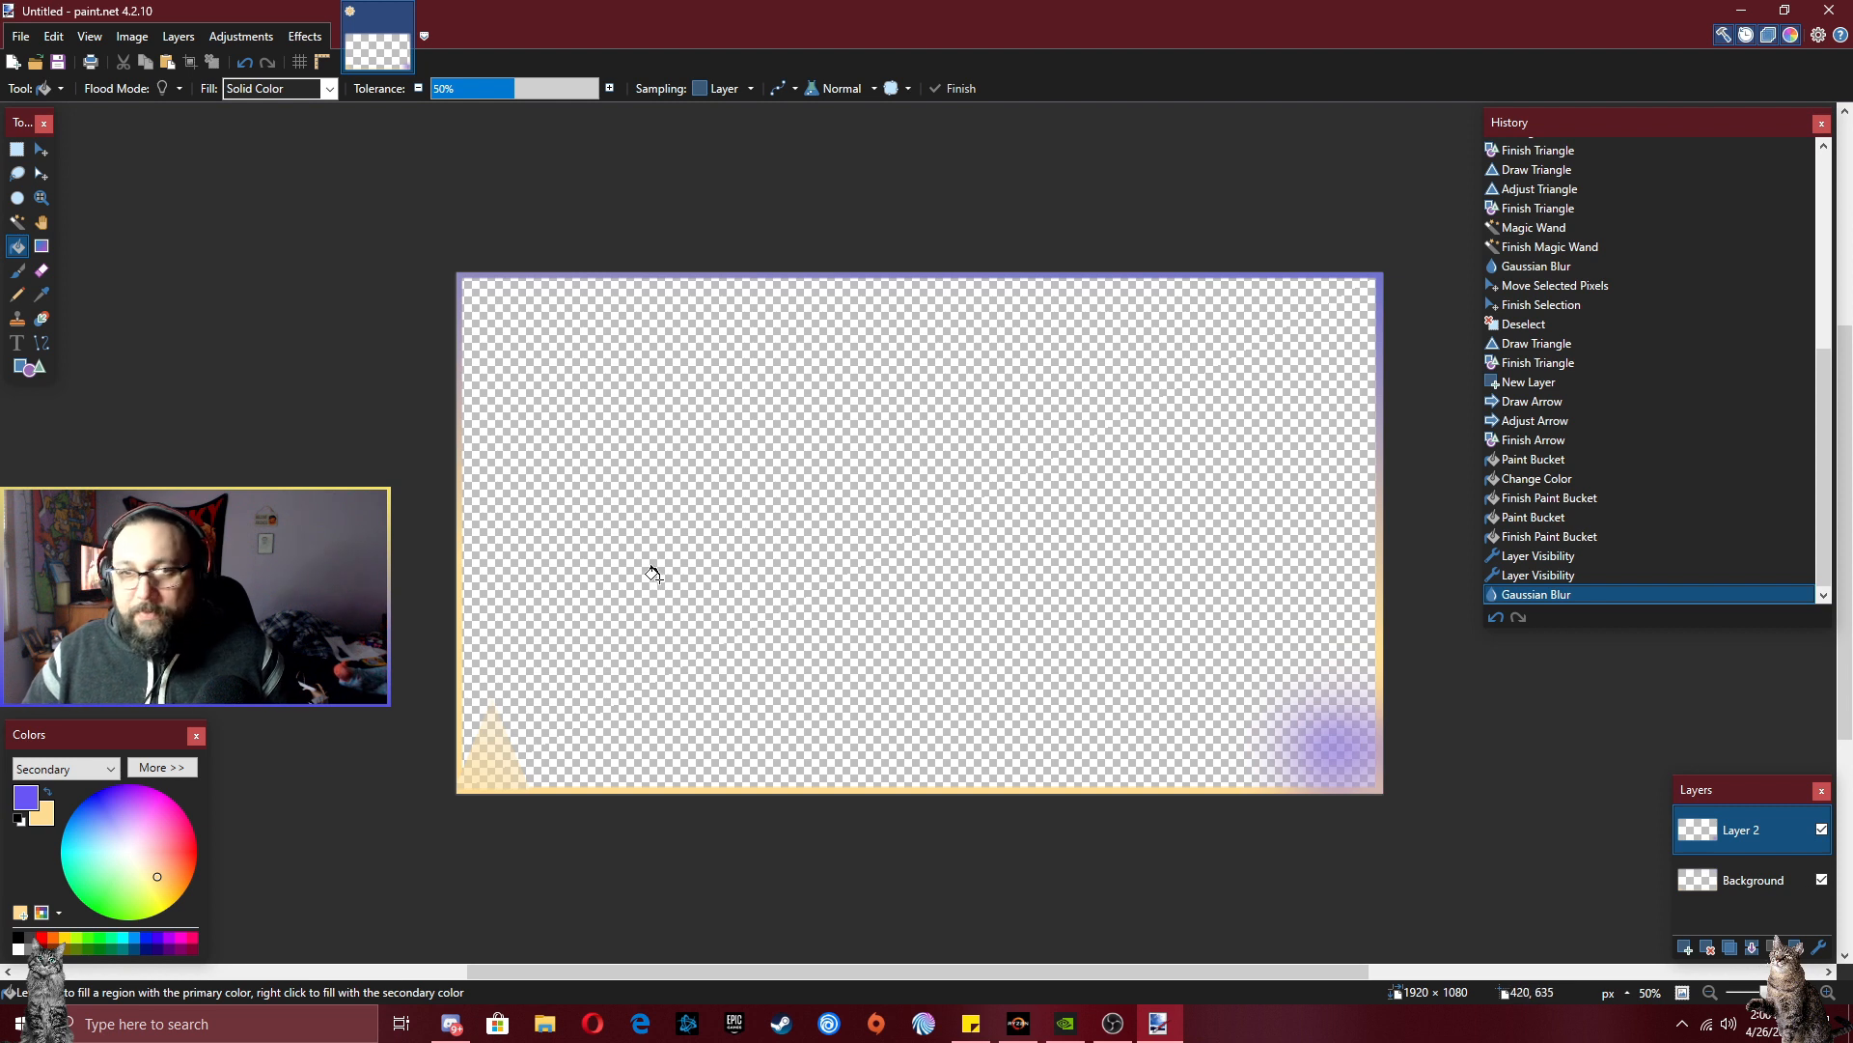
# - Save the image as tutorialfacecam in the paint.net (*.pdn) format in the mixeralerts folder
pyautogui.click(14, 39)
pyautogui.click(91, 209)
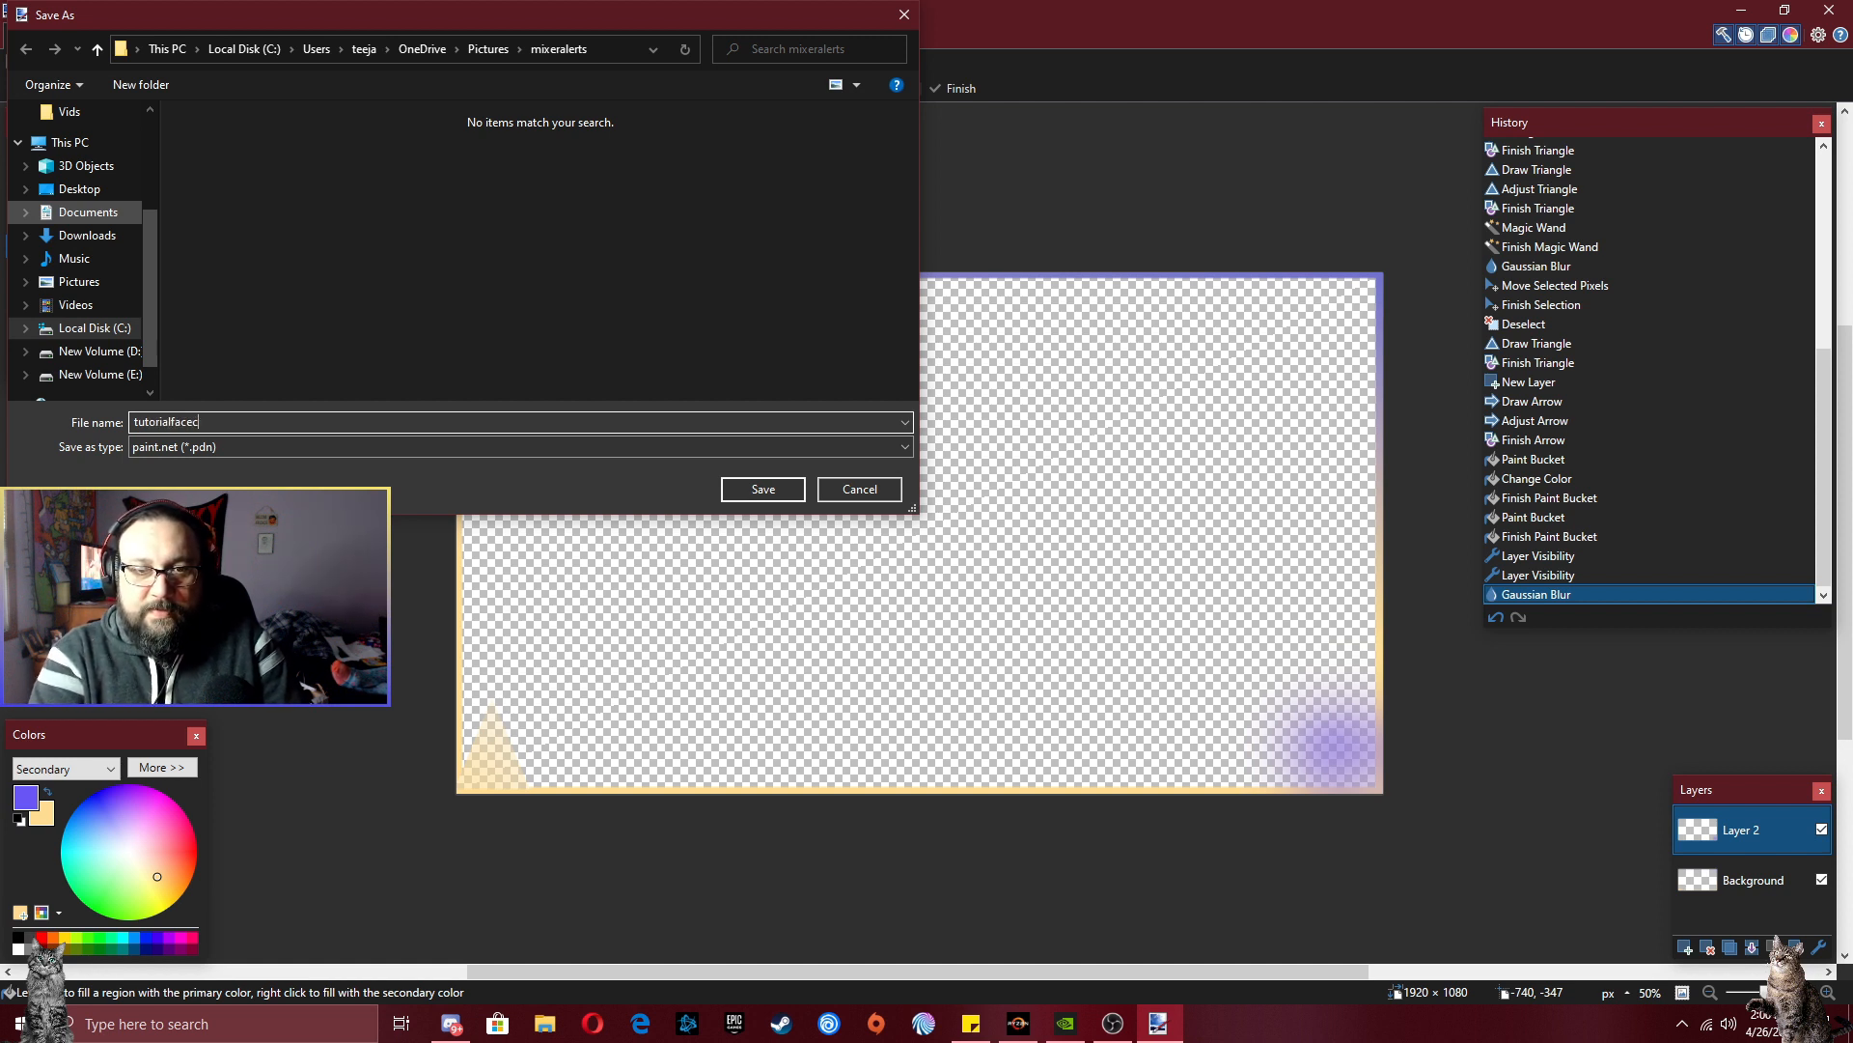
pyautogui.click(761, 489)
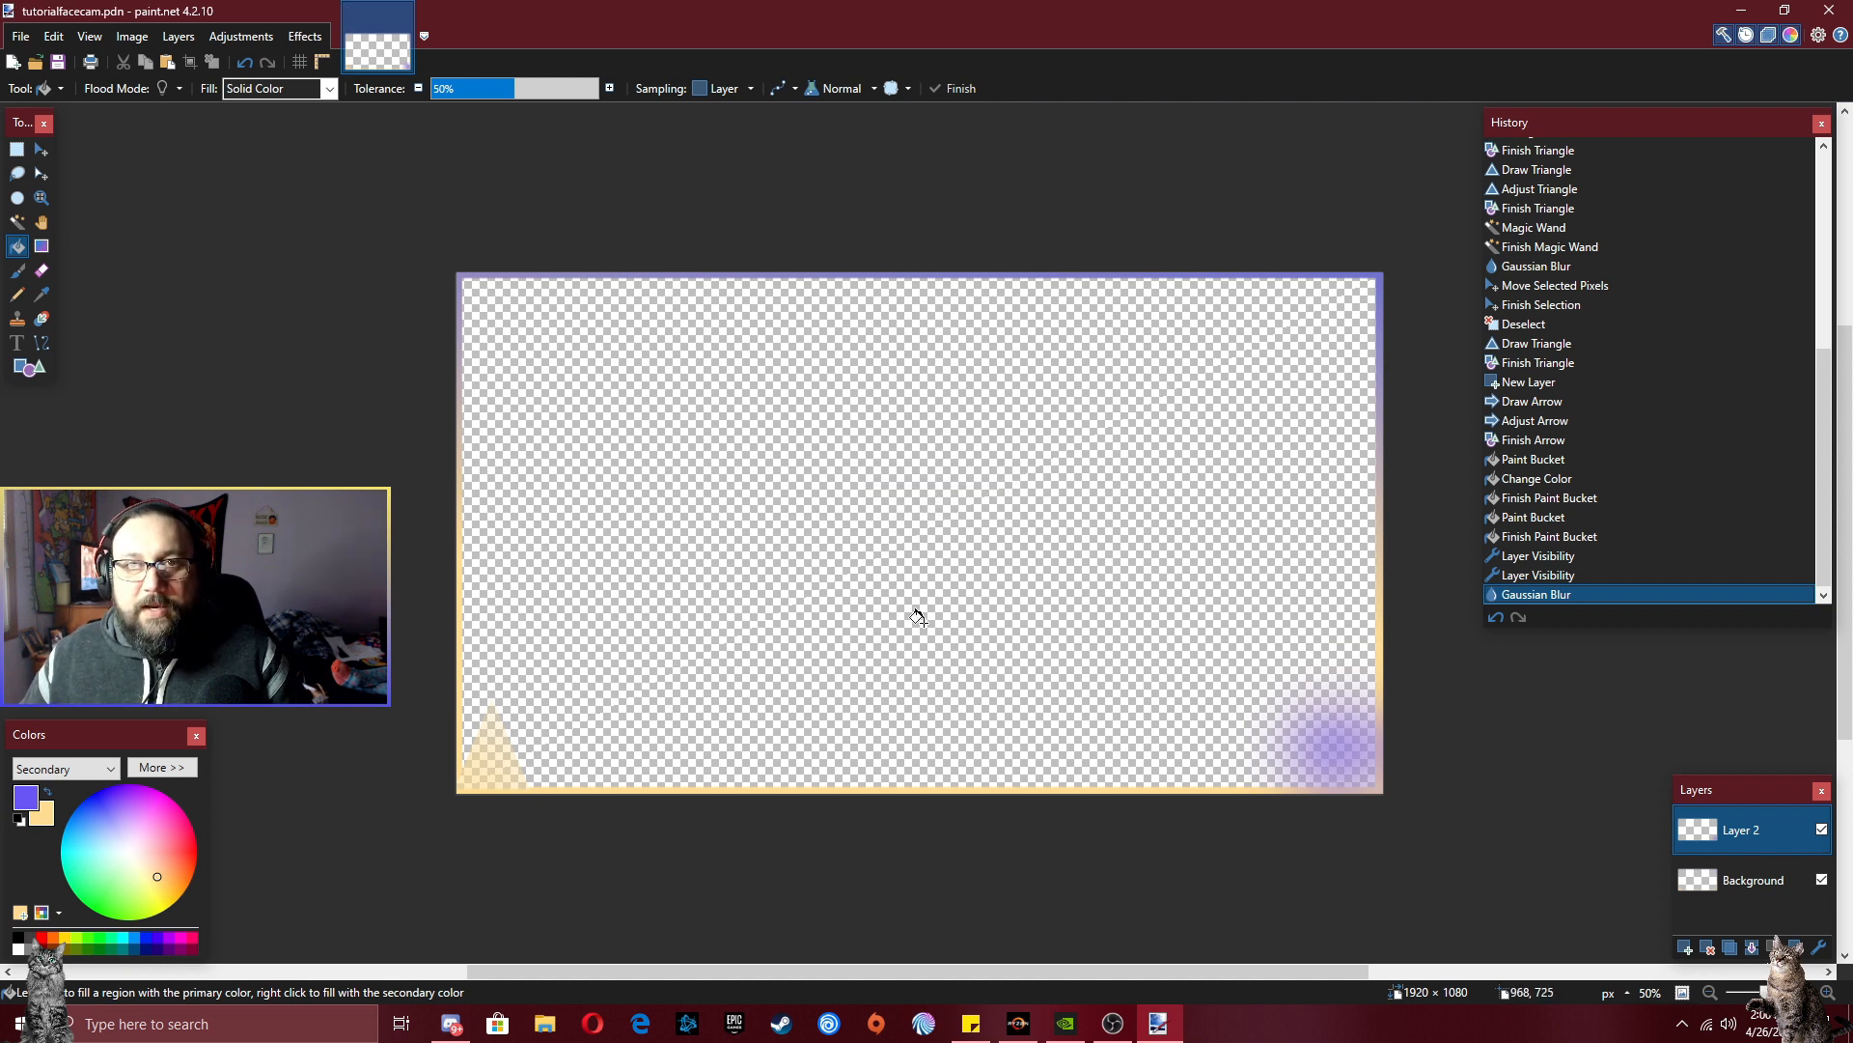